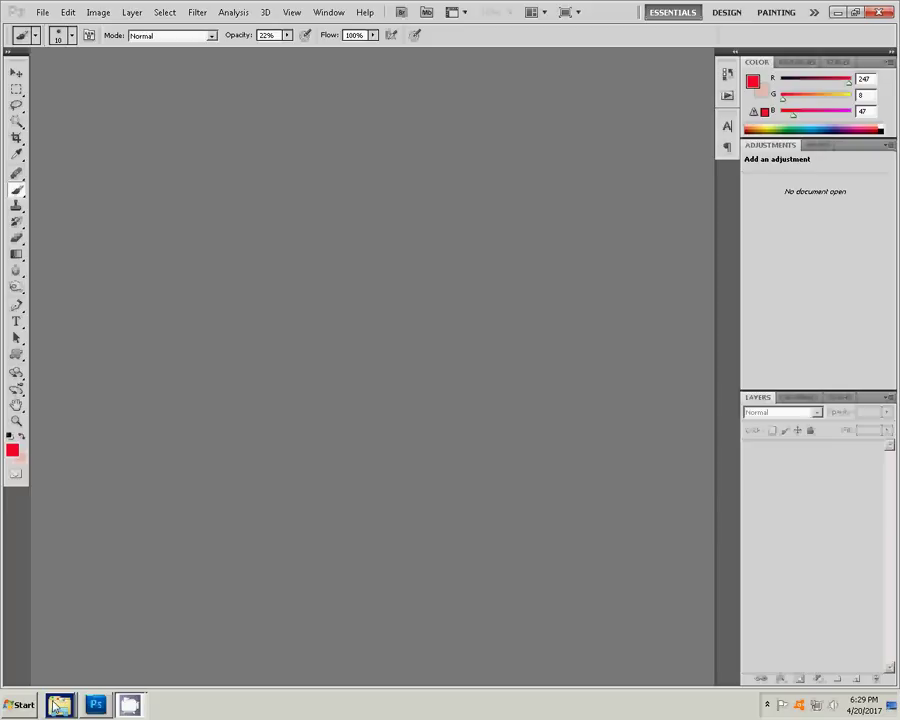
Browse the NIKON D40X card to DCIM > 104ND40X and select photo DSC_0041
click(57, 705)
click(58, 669)
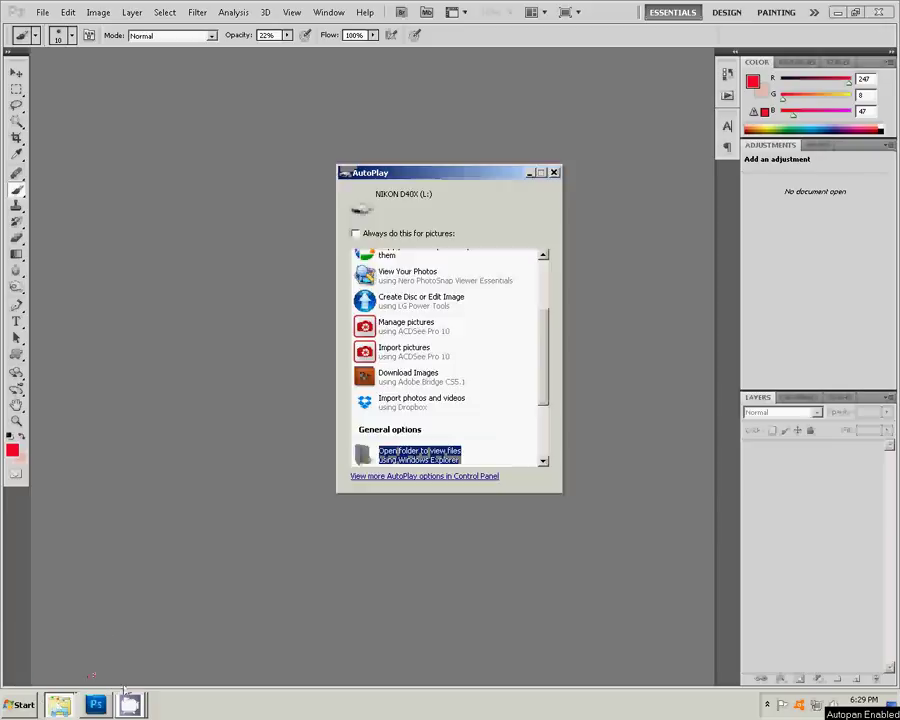
click(411, 458)
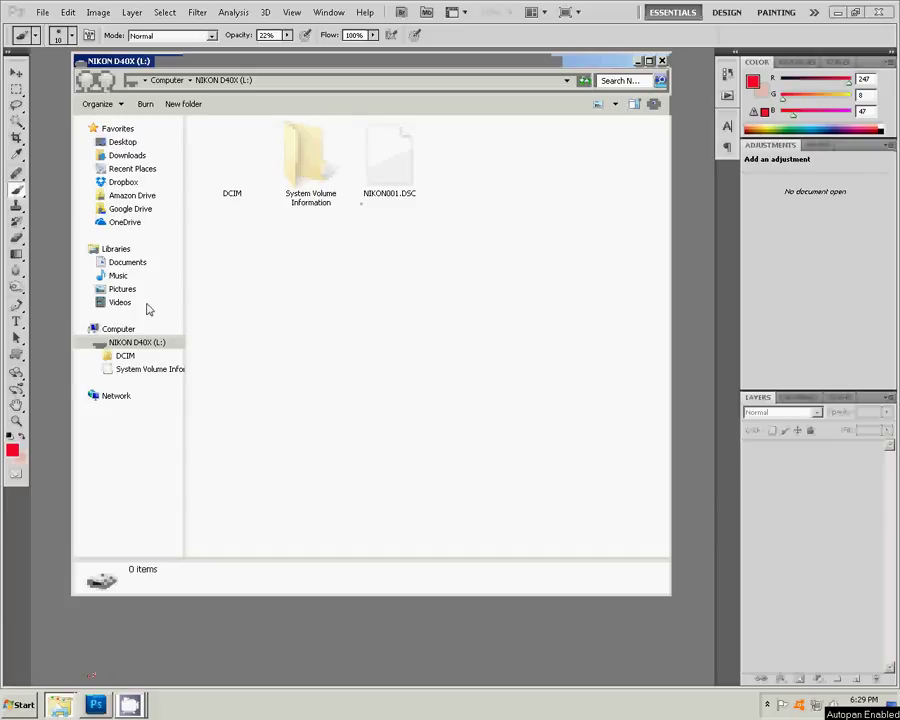
double_click(224, 160)
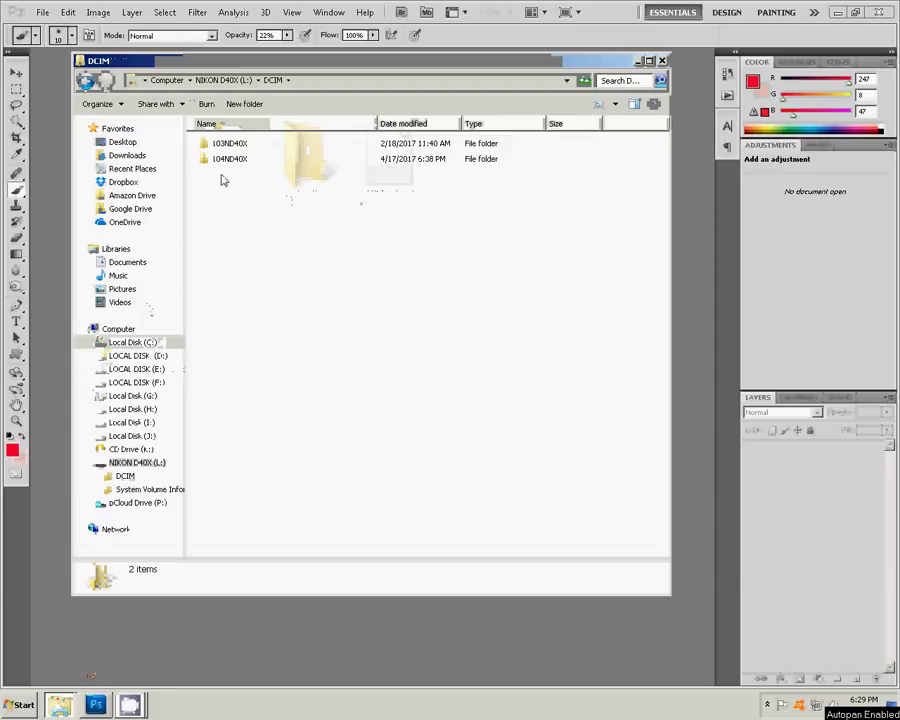
click(224, 162)
double_click(224, 162)
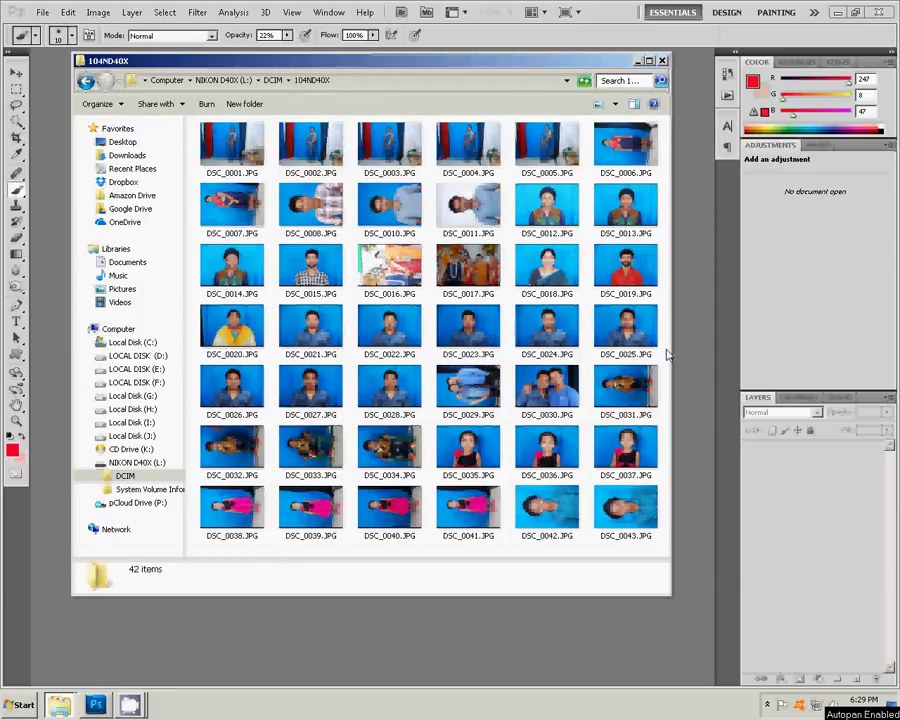
click(462, 505)
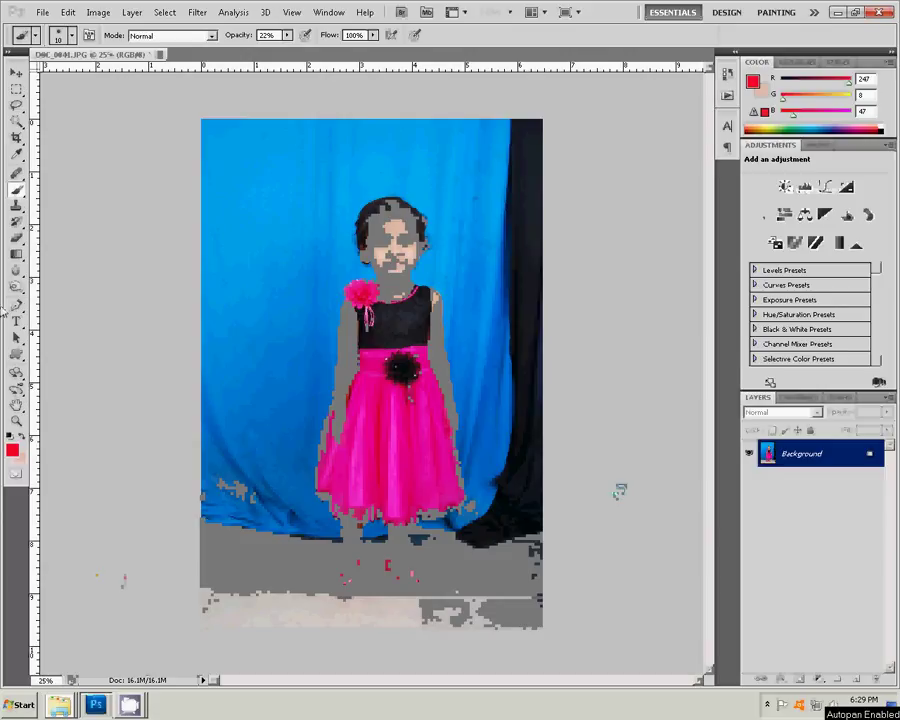
Zoom in to 300% on the girl's face with the Zoom tool
key(z)
drag(329, 188, 456, 336)
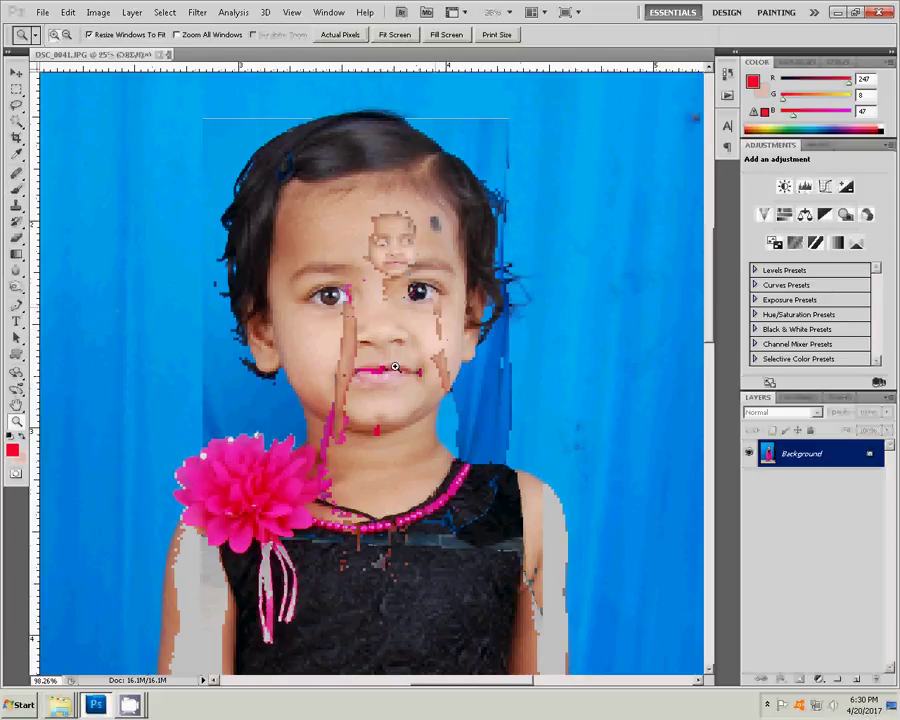
double_click(412, 300)
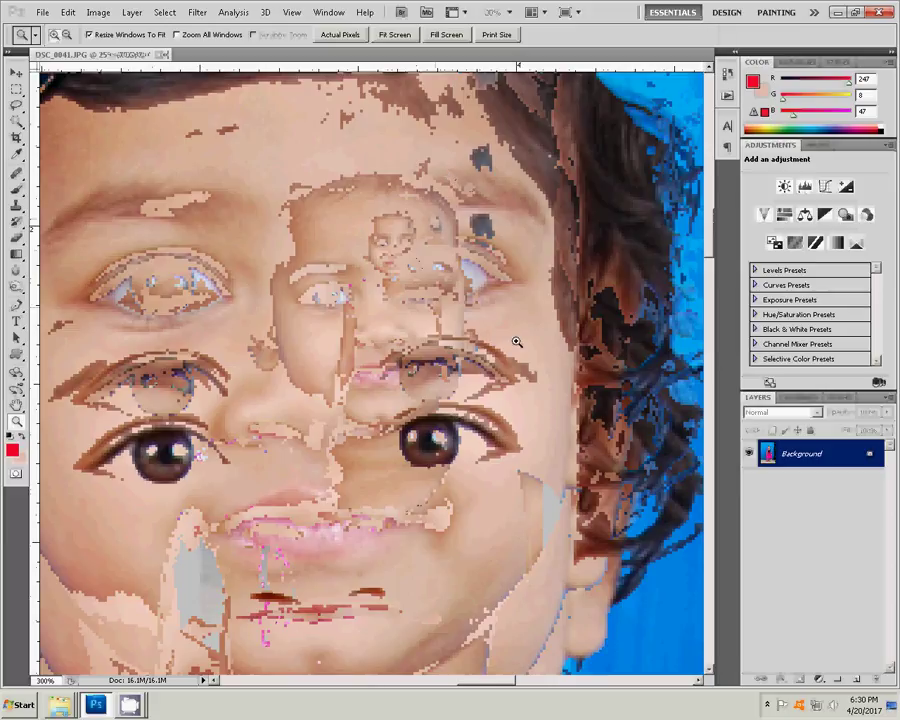
Patch the dark forehead mark with nearby clean skin and deselect
click(16, 176)
click(70, 199)
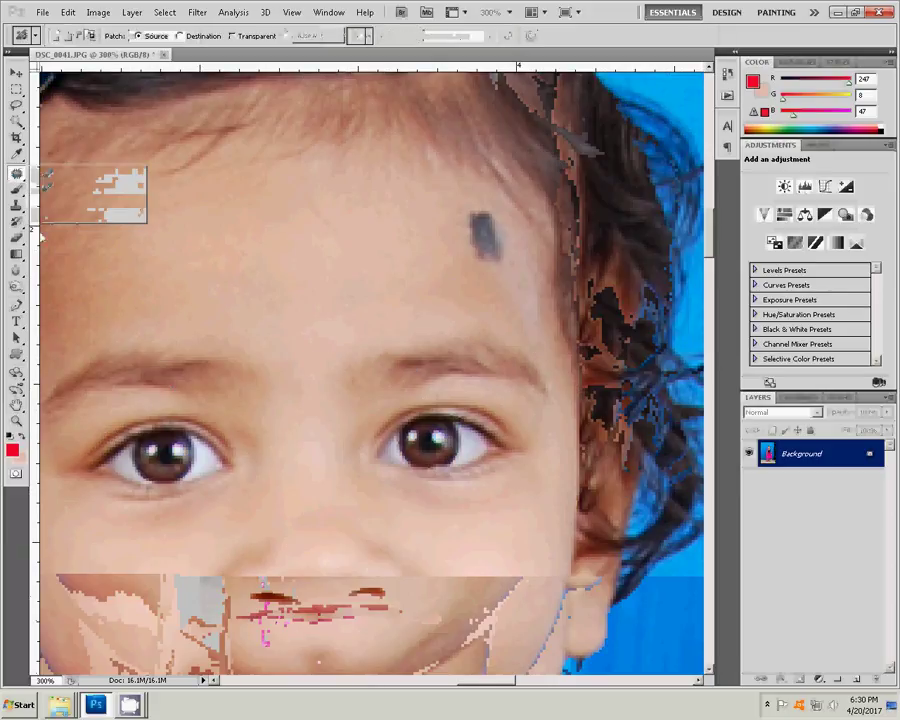
mouse_move(465, 211)
mouse_down()
mouse_move(490, 264)
mouse_move(502, 211)
mouse_move(472, 247)
mouse_move(448, 255)
mouse_up()
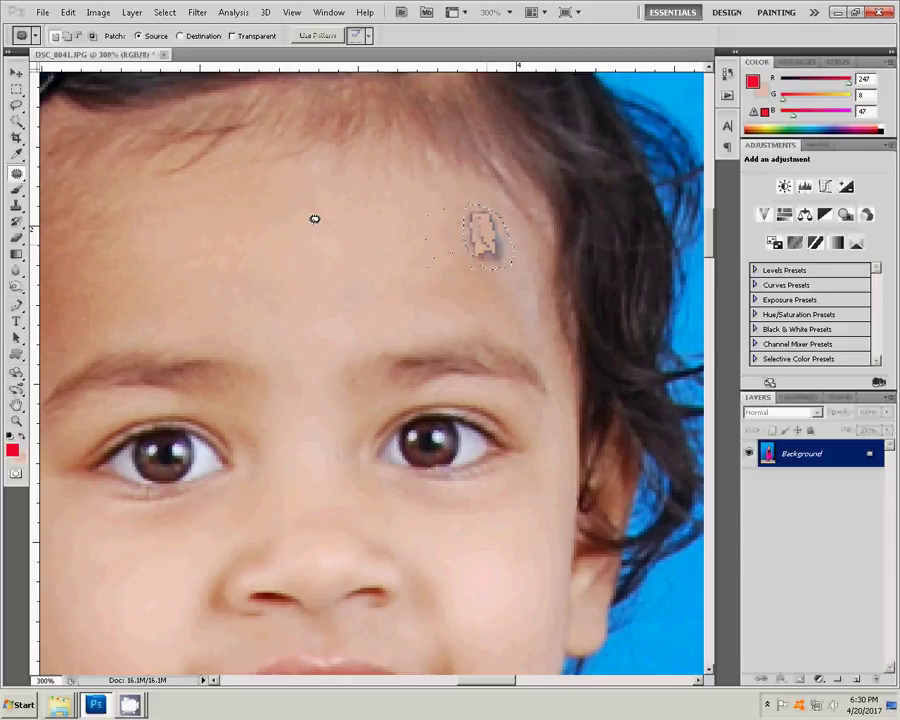
mouse_move(300, 195)
mouse_down()
mouse_move(365, 258)
mouse_move(325, 195)
mouse_up()
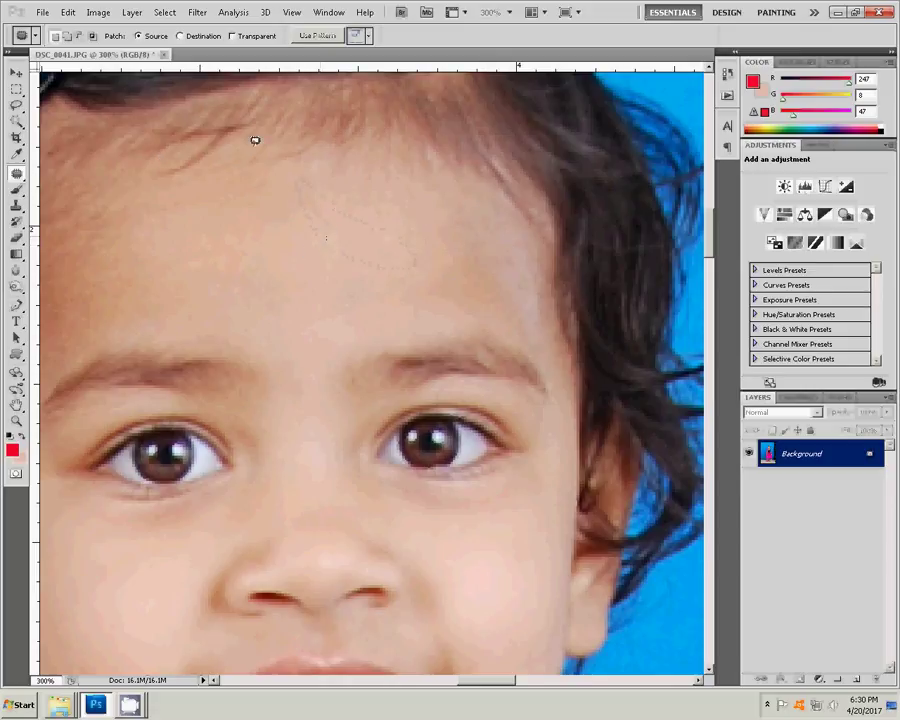
mouse_move(255, 140)
mouse_down()
mouse_move(197, 152)
mouse_move(274, 215)
mouse_up()
drag(226, 274, 365, 246)
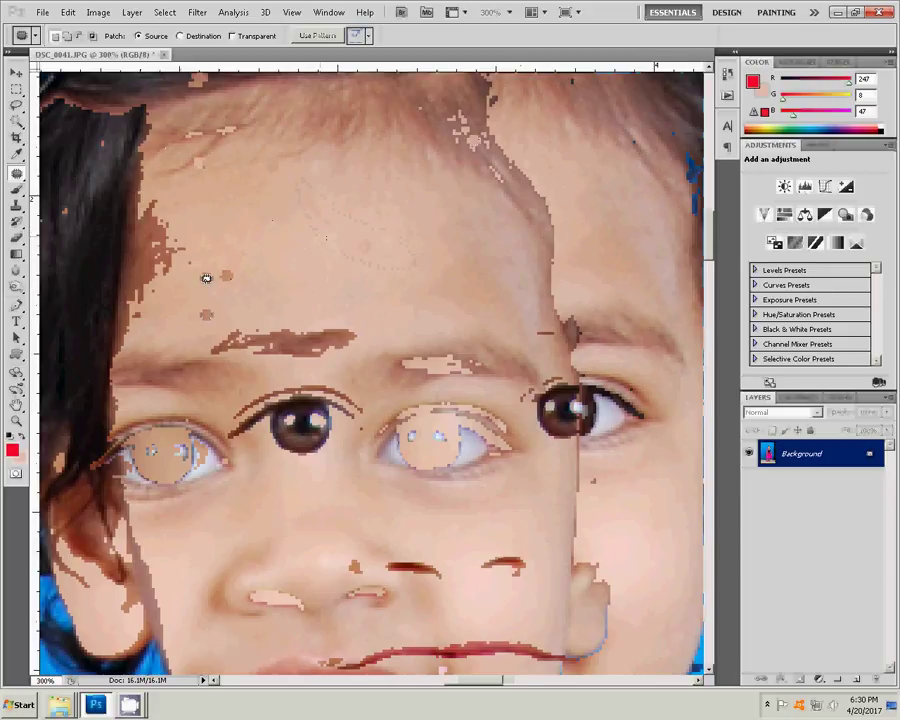
key(ctrl+d)
Sample the forehead skin tone (R 208, G 162, B 128) as the brush colour
click(16, 155)
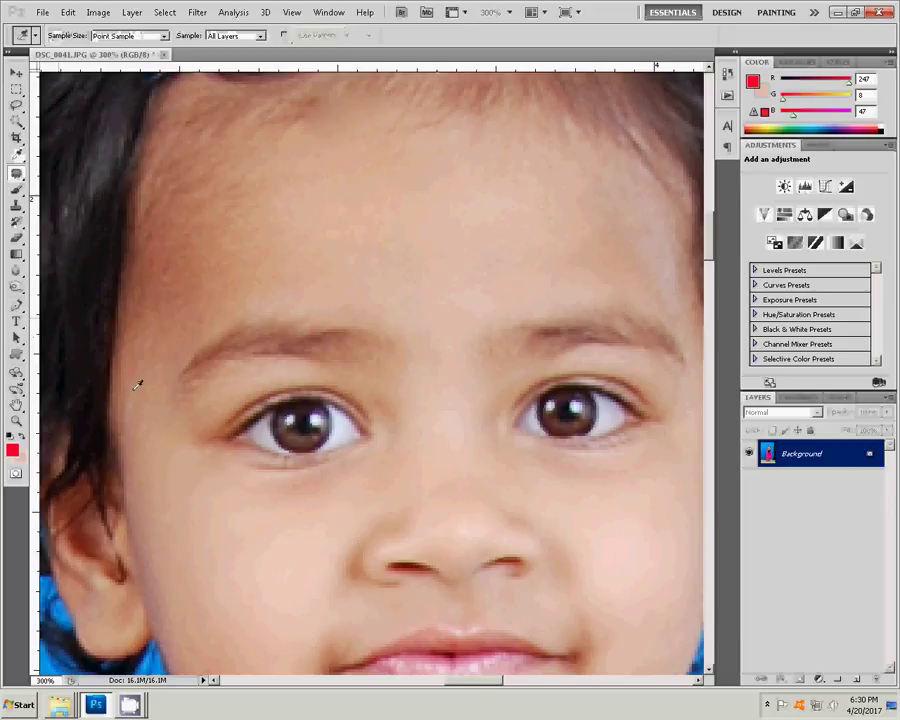
click(267, 259)
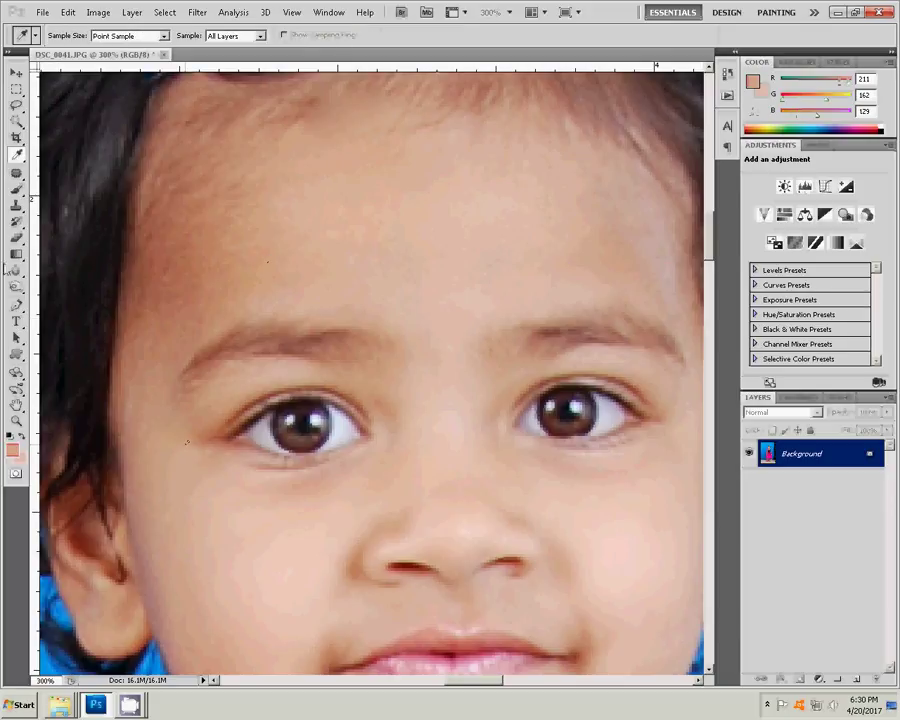
click(16, 190)
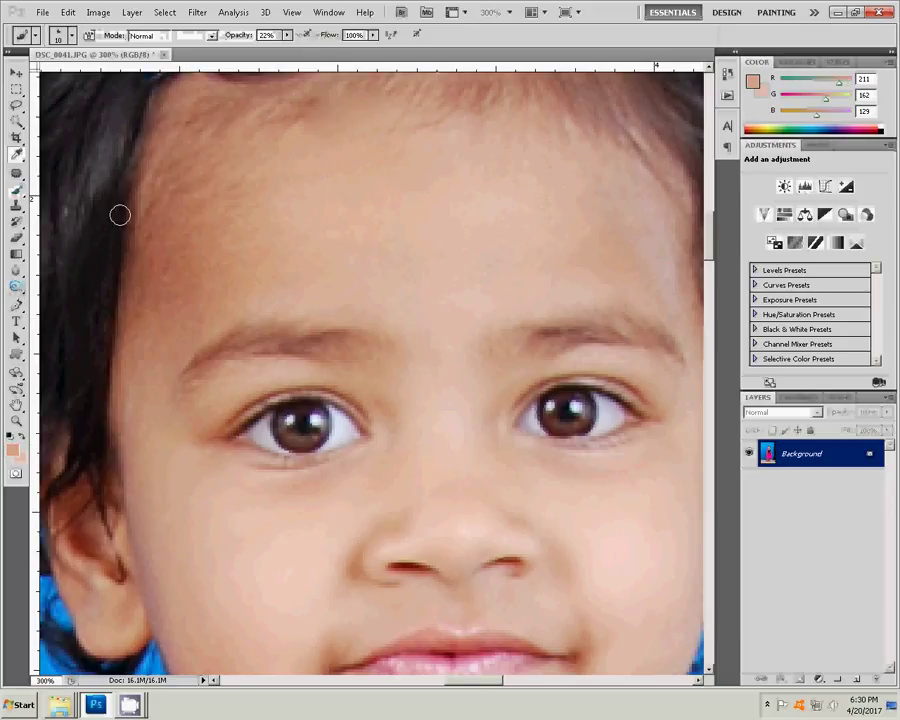
alt+click(268, 207)
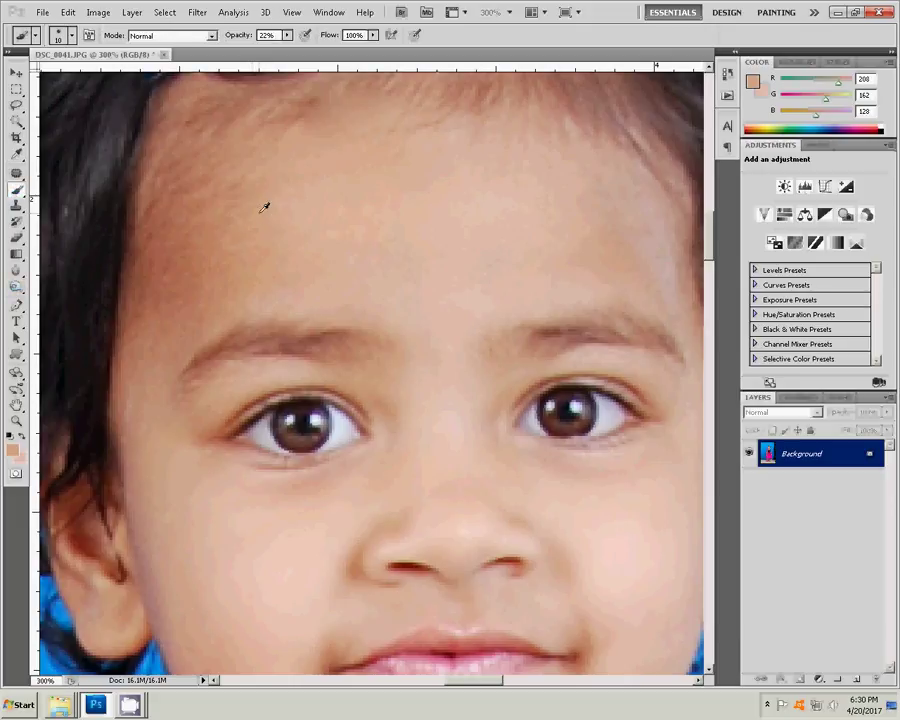
Set the brush to 35 px and paint skin tone over a dark blemish
right_click(194, 264)
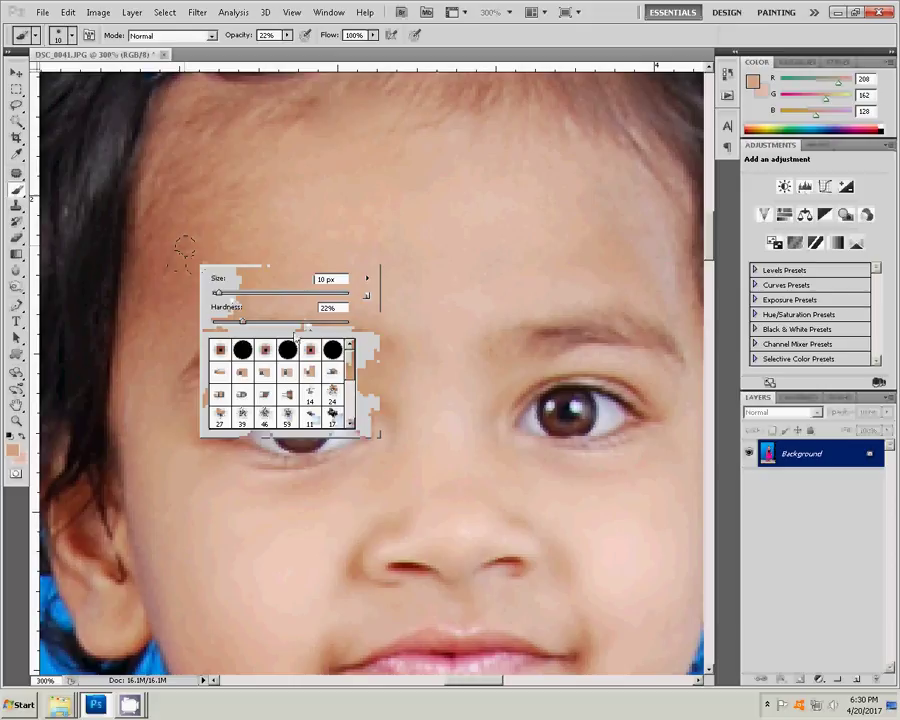
drag(219, 293, 229, 293)
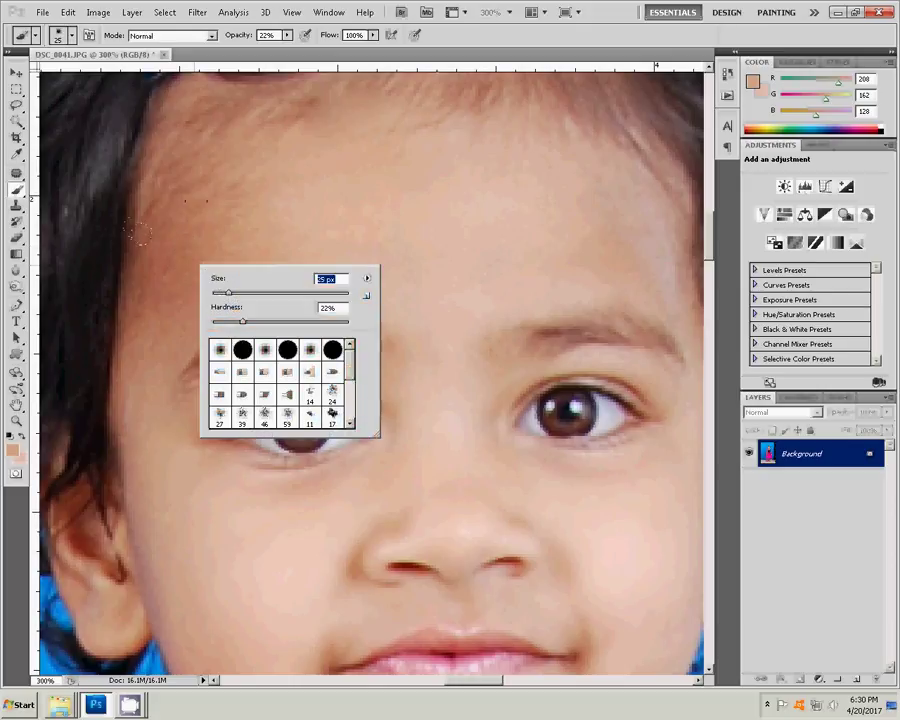
key(Return)
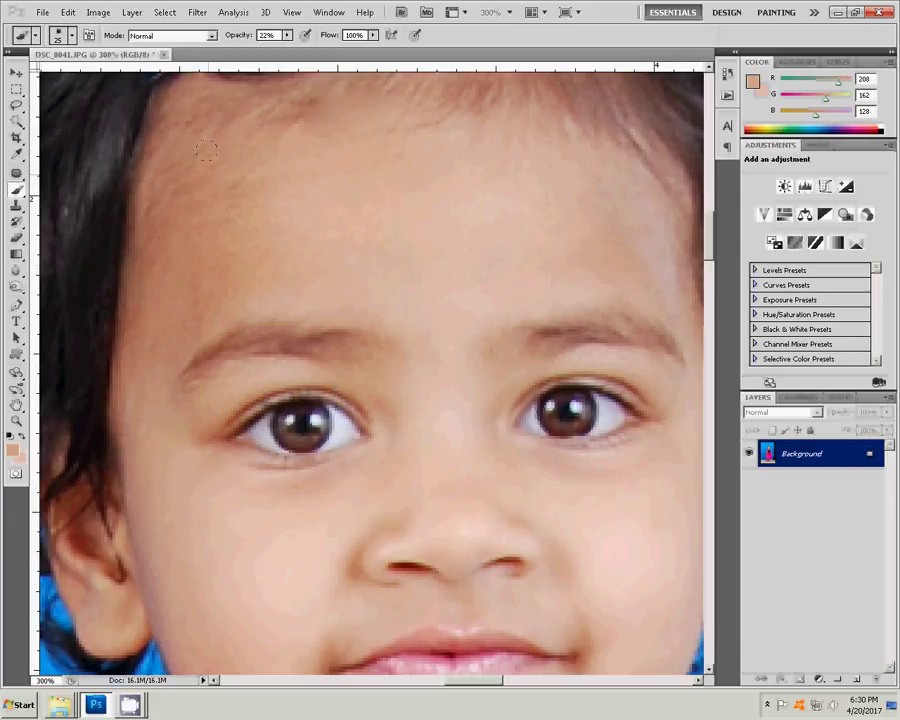
mouse_move(606, 221)
mouse_down()
mouse_move(391, 371)
mouse_move(505, 301)
mouse_up()
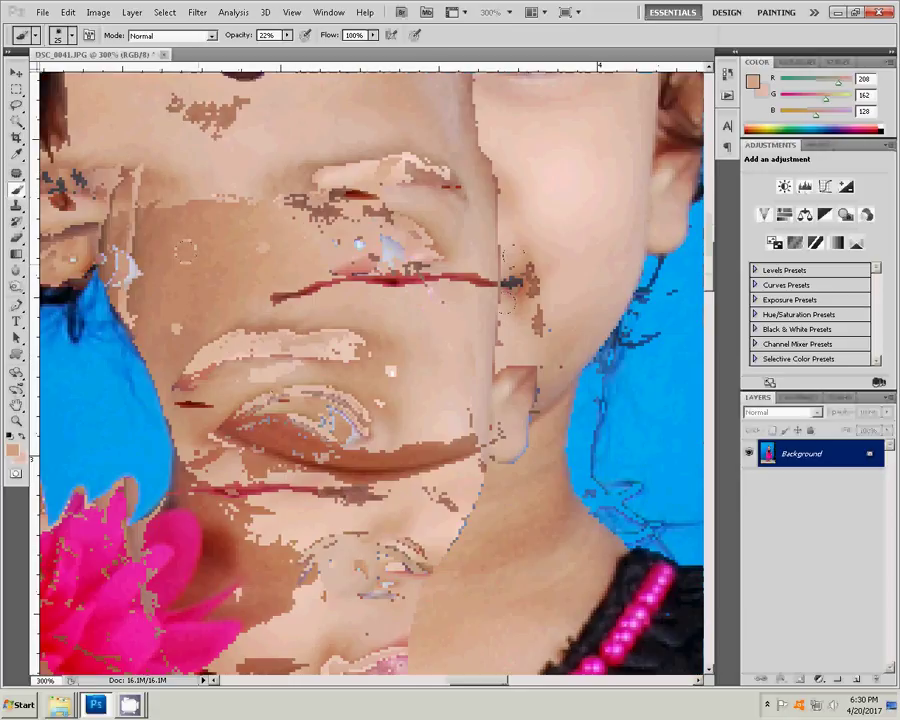
click(508, 285)
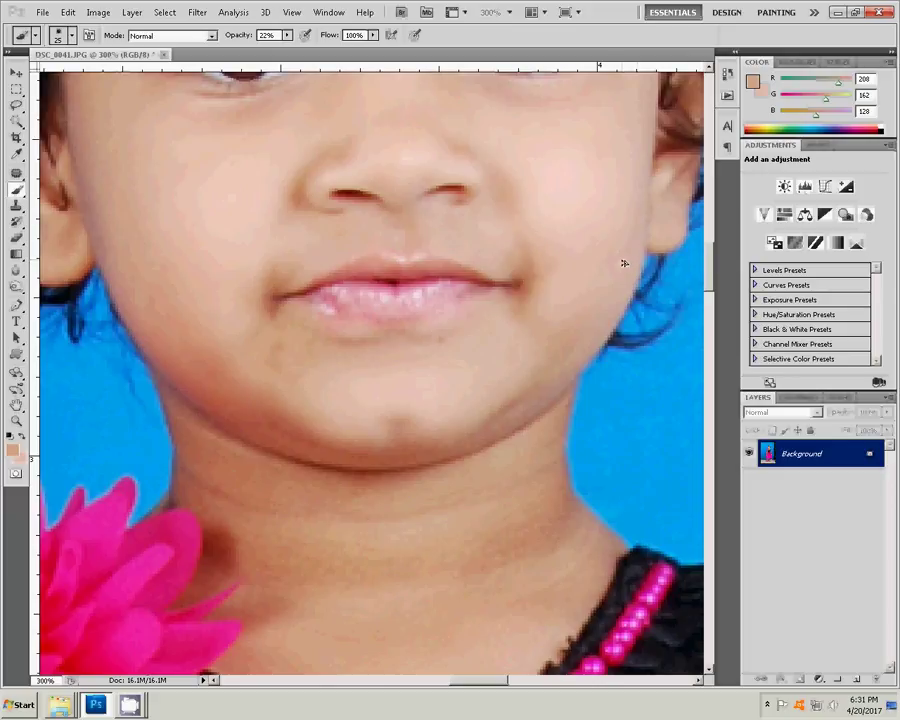
Sample lighter cheek skin, undo a stray lip-corner dab, and shrink the brush to 13 px
alt+click(533, 235)
click(519, 284)
key(ctrl+z)
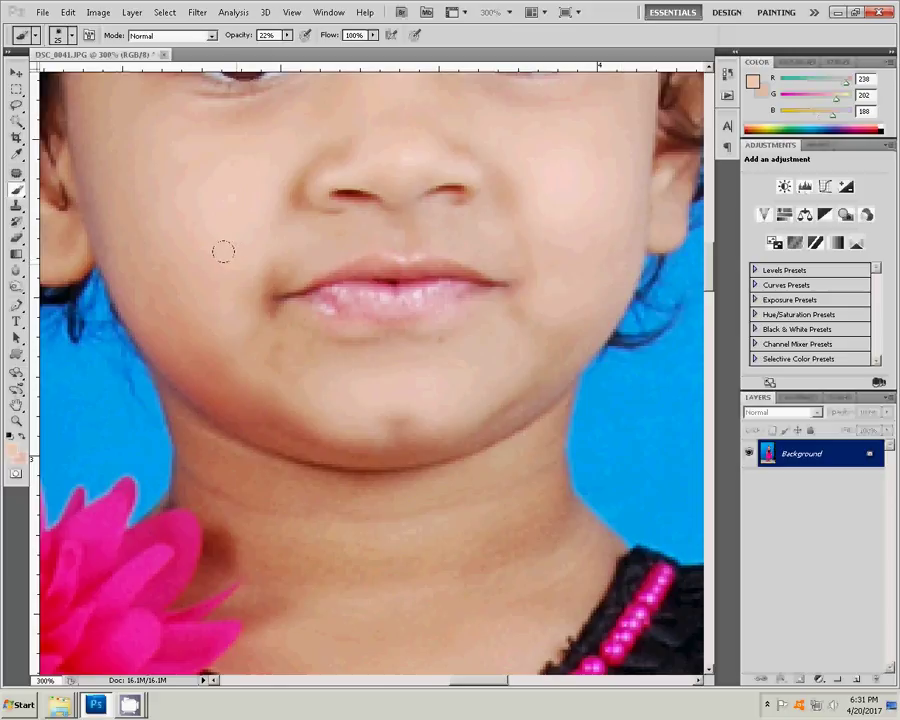
right_click(222, 251)
drag(263, 291, 260, 291)
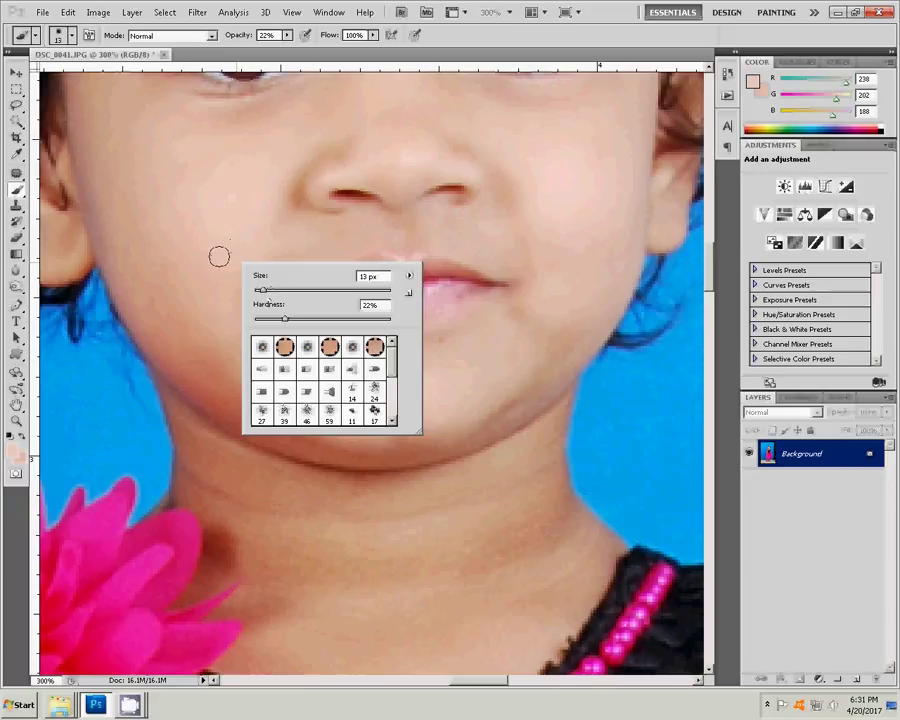
key(Return)
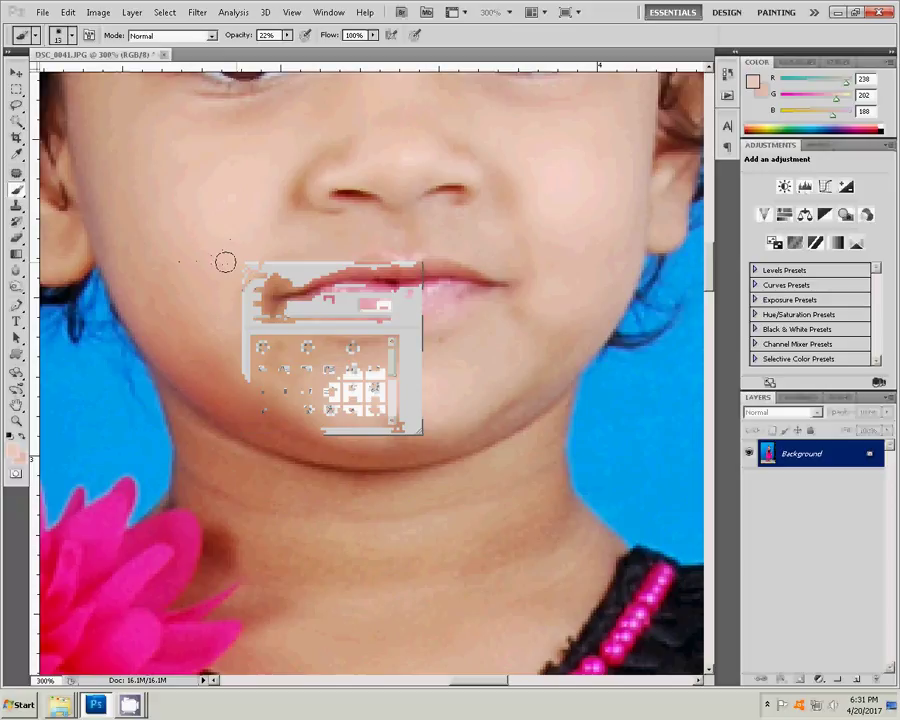
Blend skin tone into the left mouth corner, then sample lip red (R 182, G 60, B 83)
alt+click(237, 252)
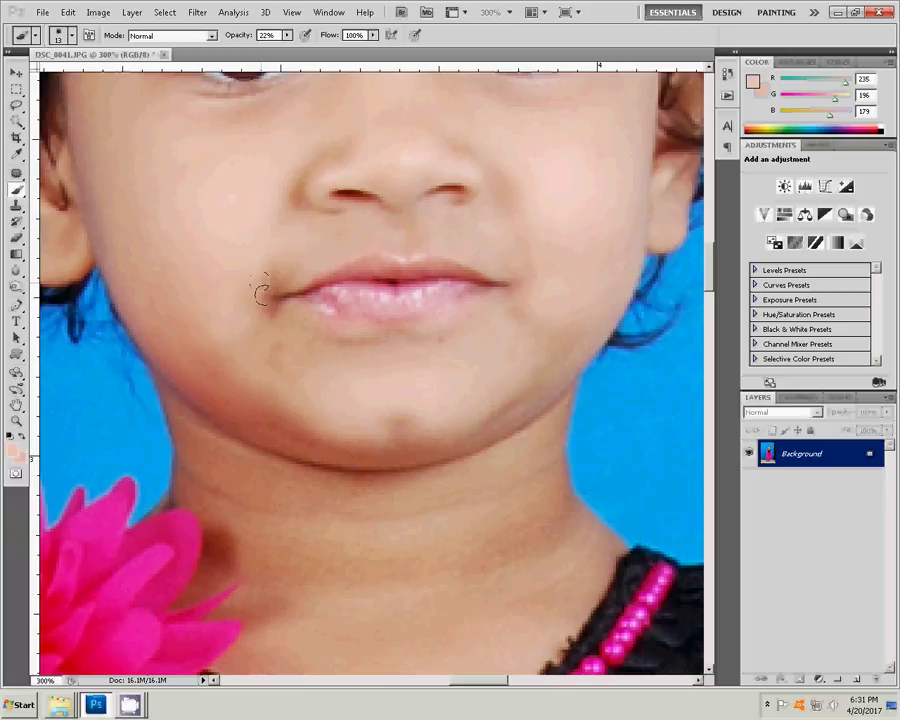
drag(261, 293, 276, 300)
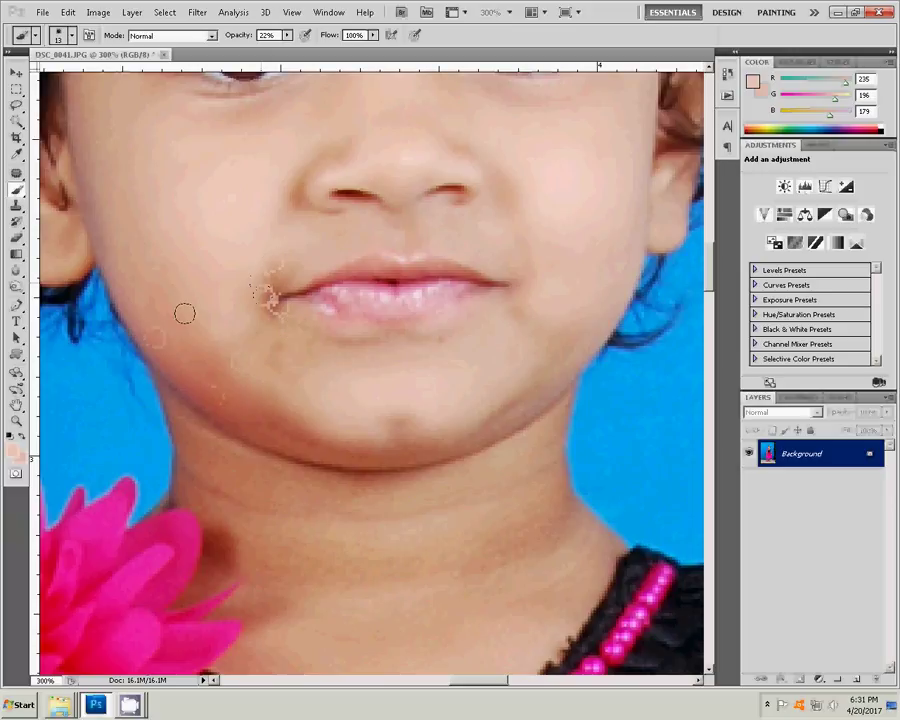
key(bracketright)
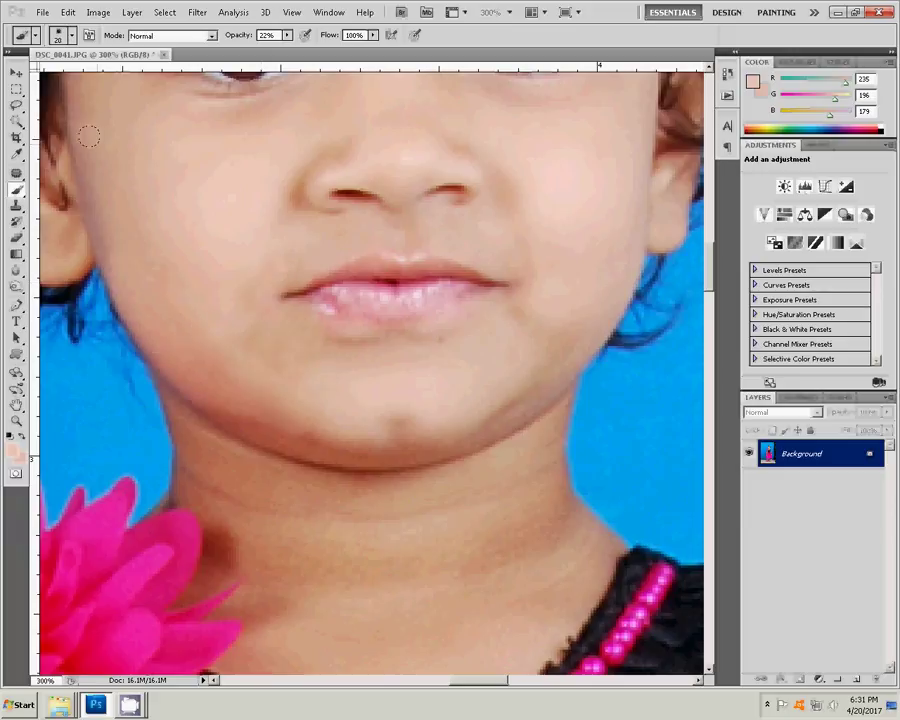
alt+click(120, 180)
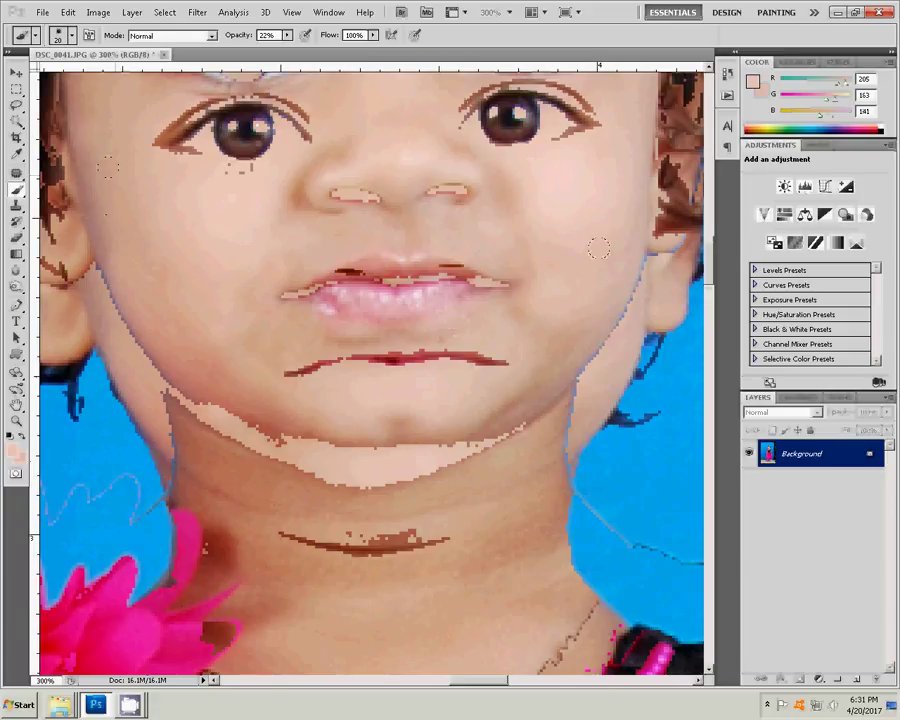
key(i)
click(386, 359)
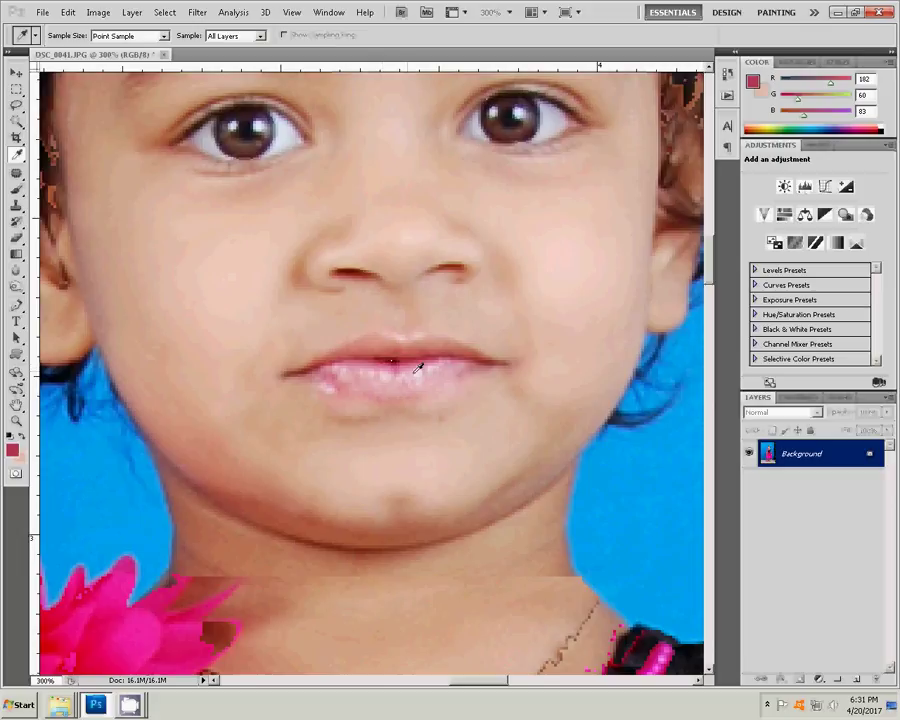
Paint pink along the lower lip on a new layer with a 10 px brush, then Merge Visible
key(b)
click(856, 680)
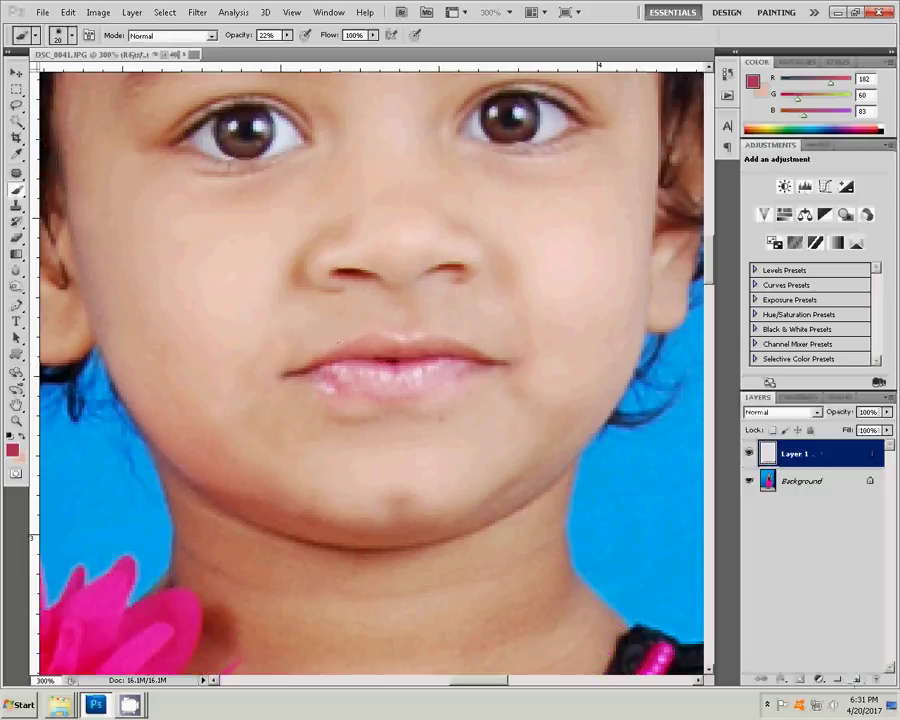
key(bracketleft)
drag(311, 380, 452, 367)
drag(332, 380, 325, 377)
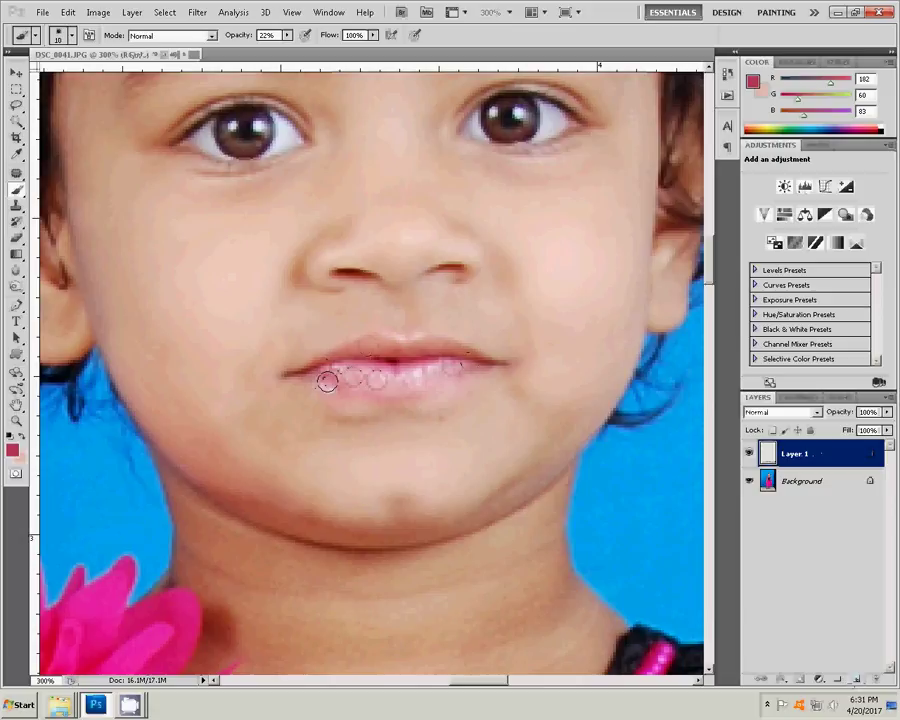
drag(397, 386, 464, 365)
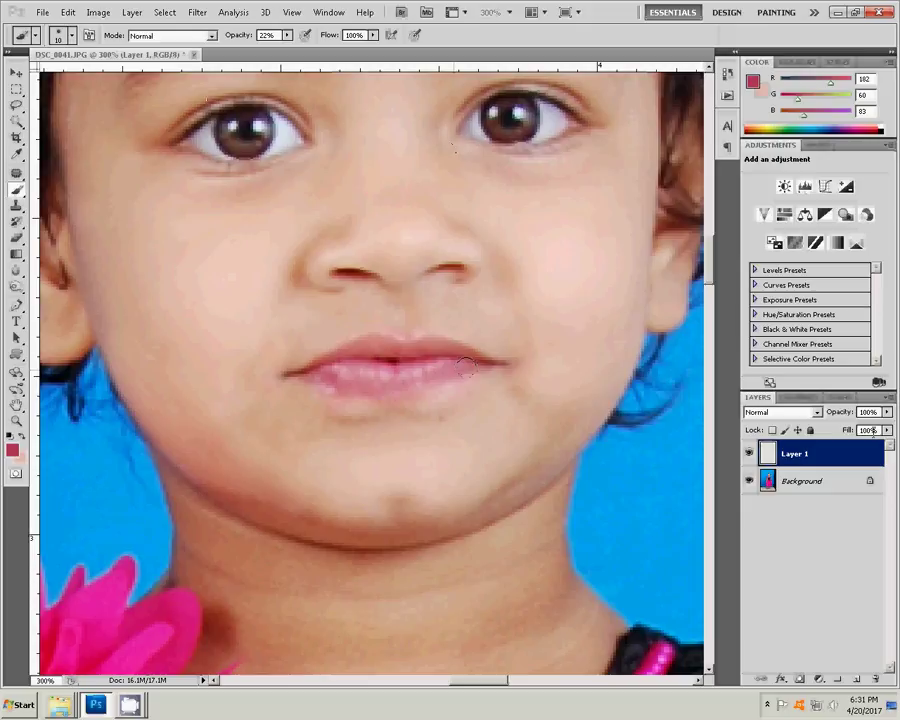
right_click(853, 454)
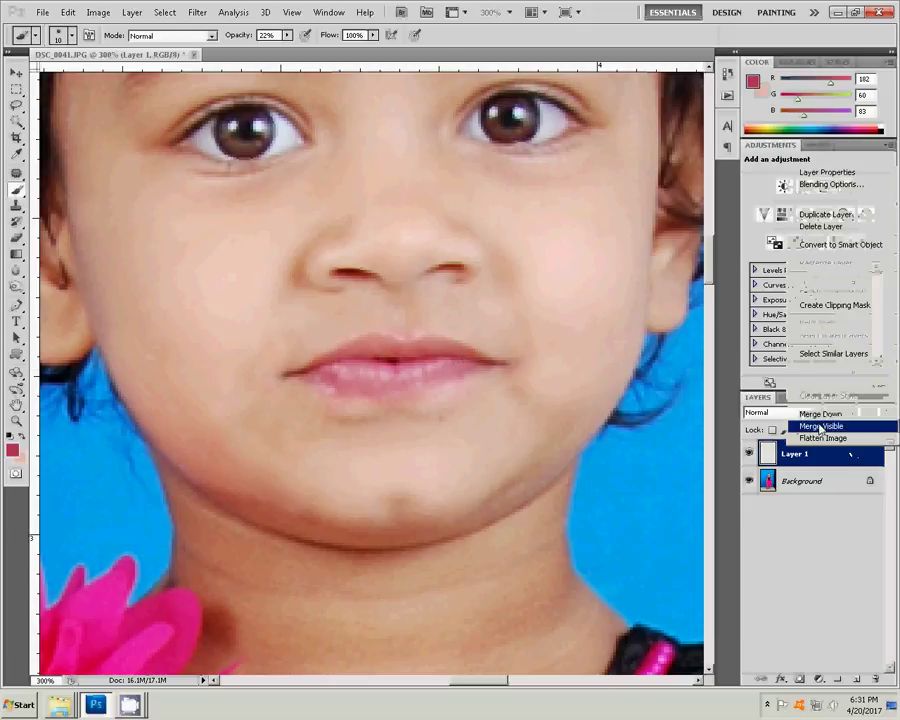
click(826, 426)
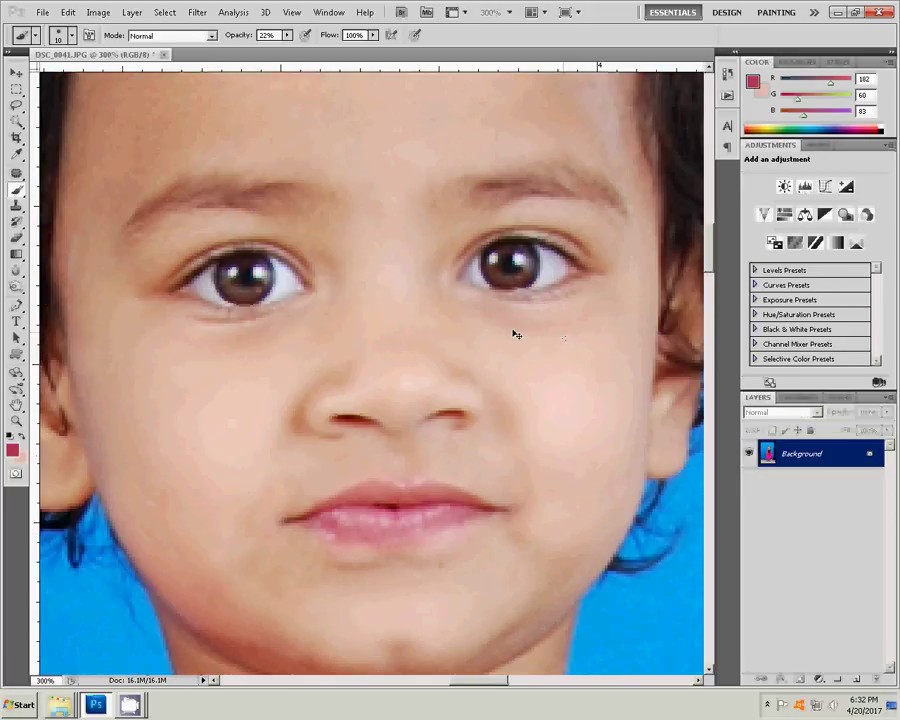
Duplicate to Layer 1 and run Magic Pro at Graininess 88 on the Background
key(ctrl+j)
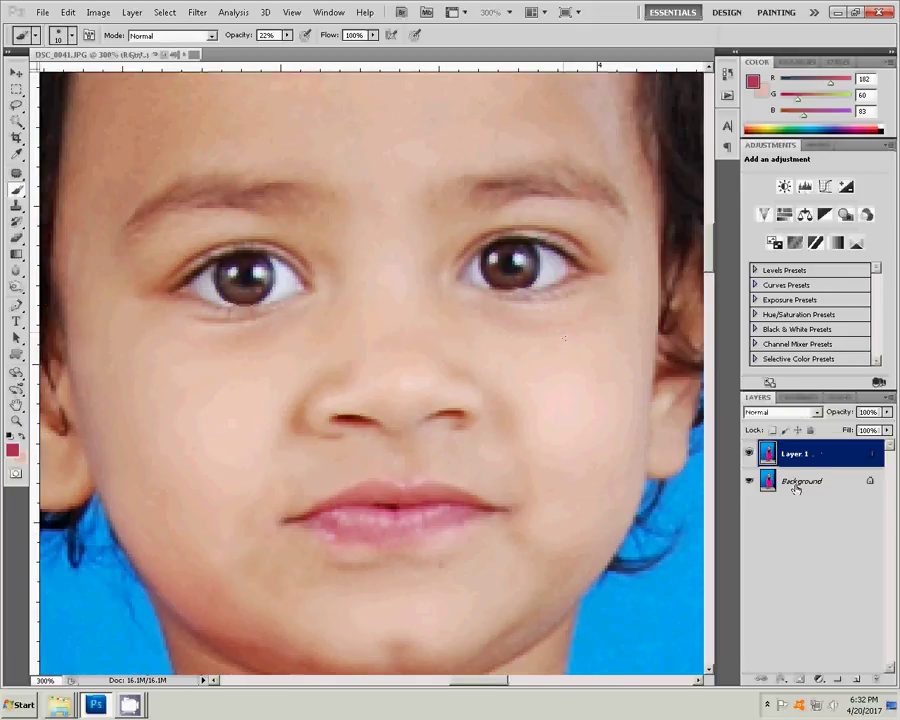
click(796, 484)
click(197, 12)
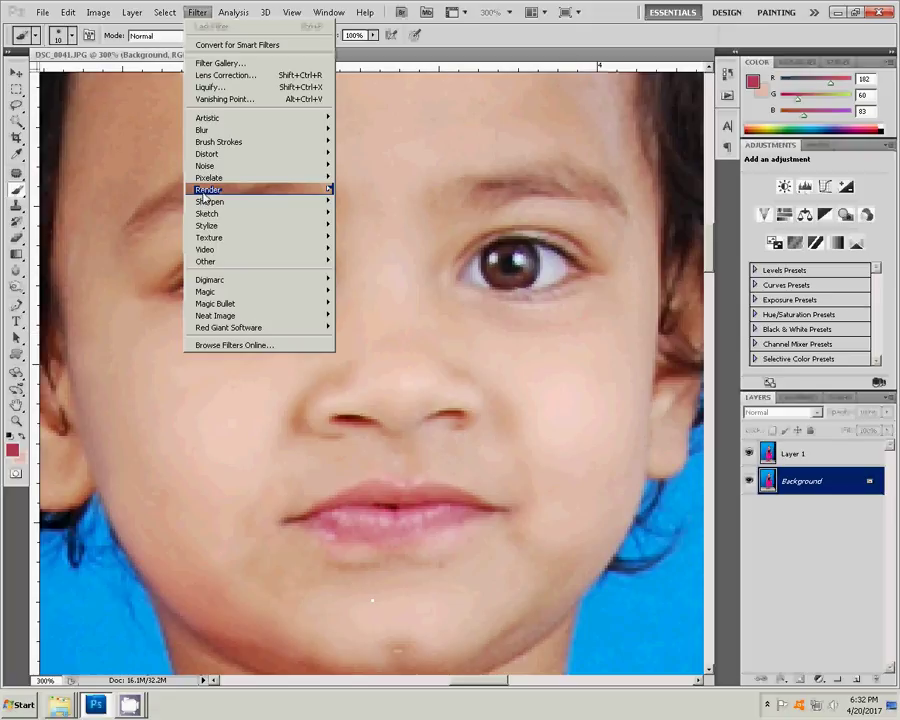
click(360, 291)
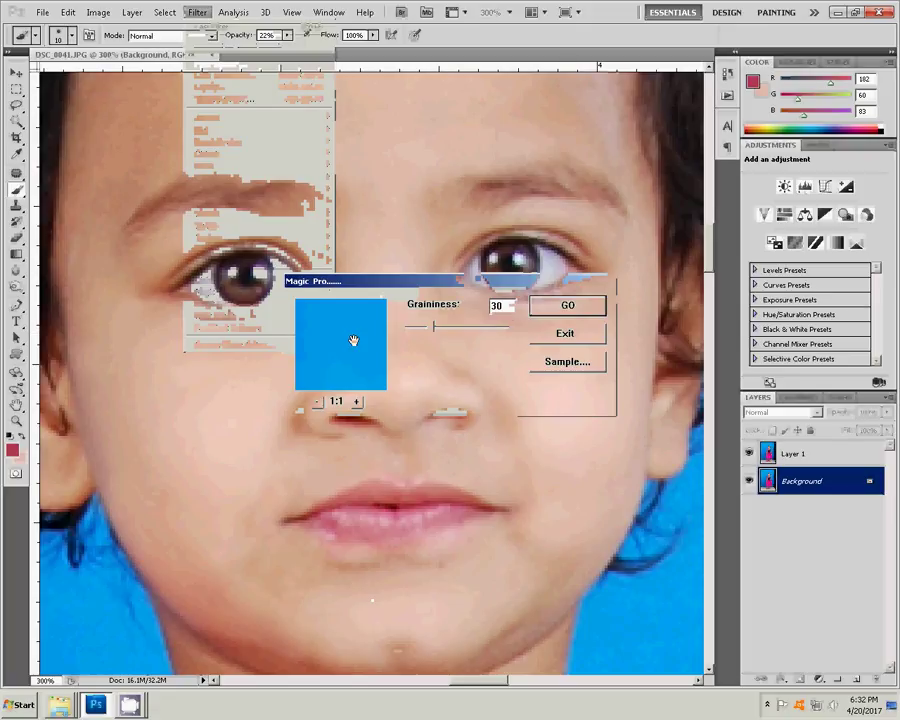
double_click(497, 306)
text(88)
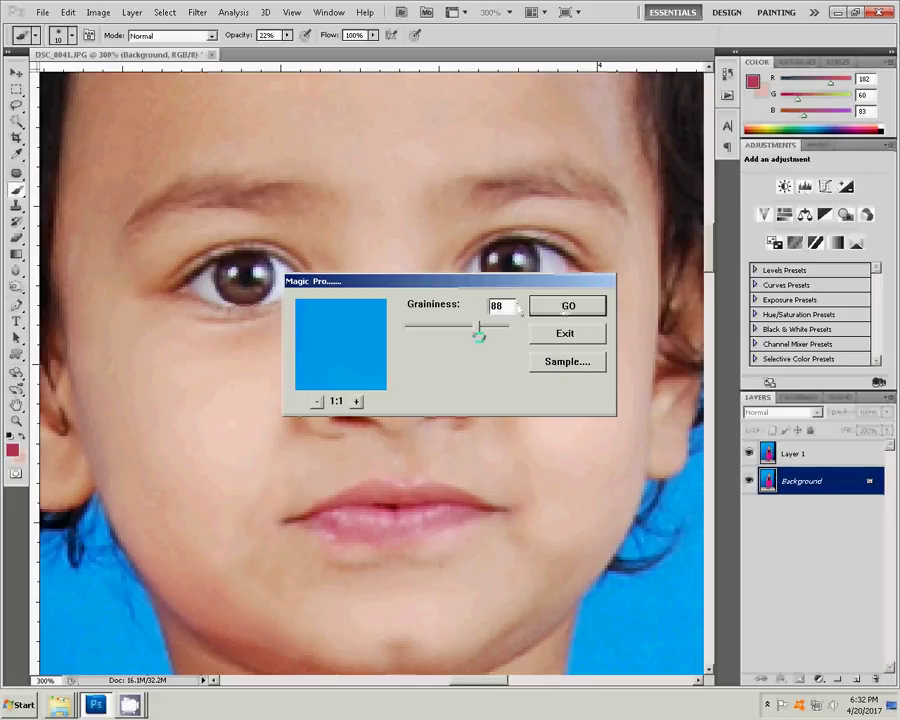
key(Return)
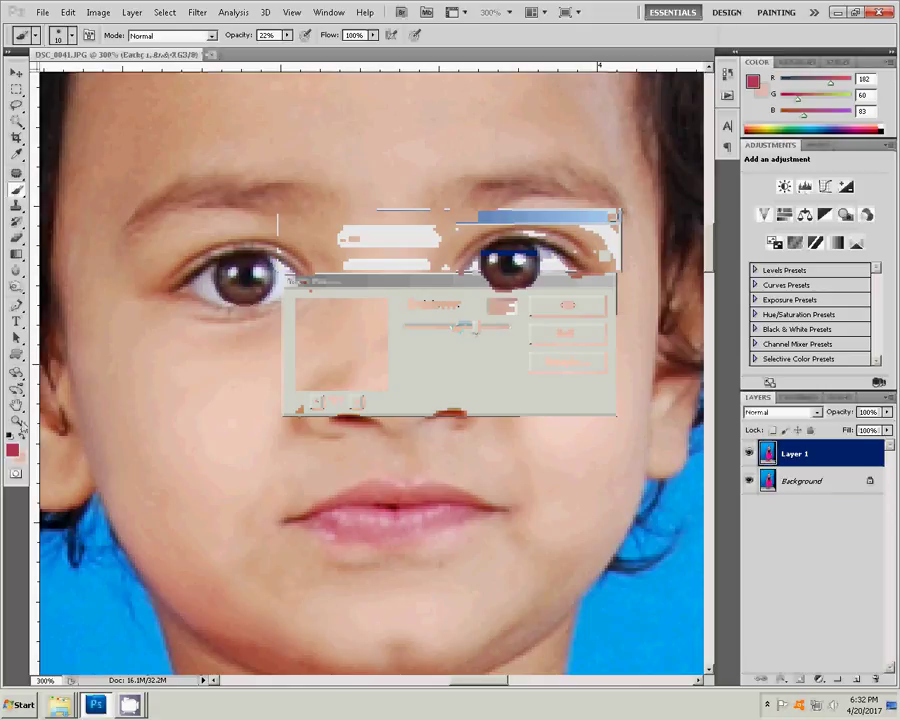
key(z)
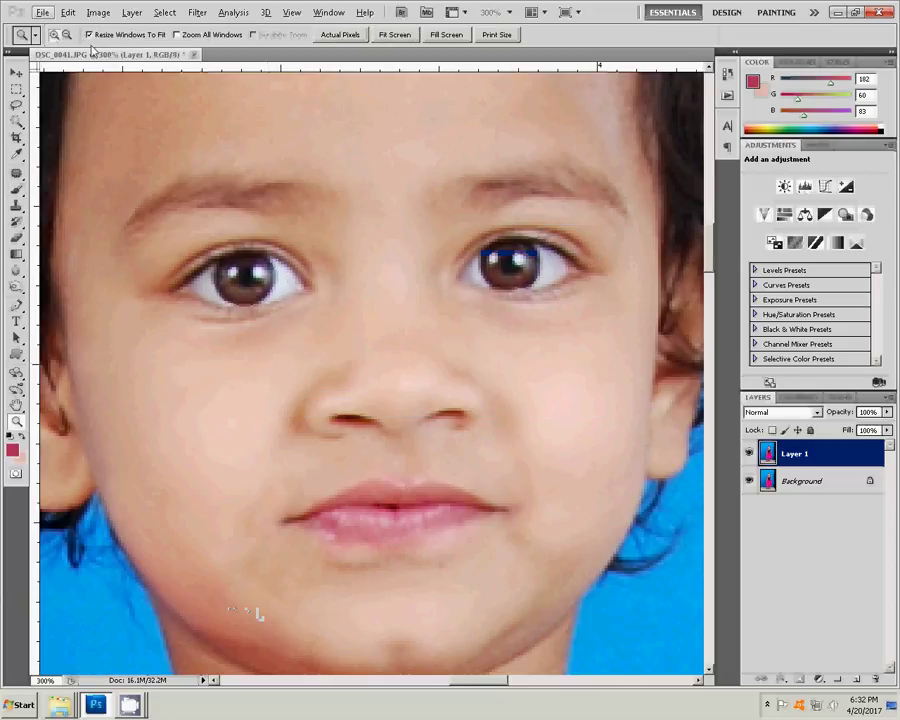
At 200% zoom, set a 38 px Brush-mode eraser at 66% to erase Layer 1's skin
click(309, 345)
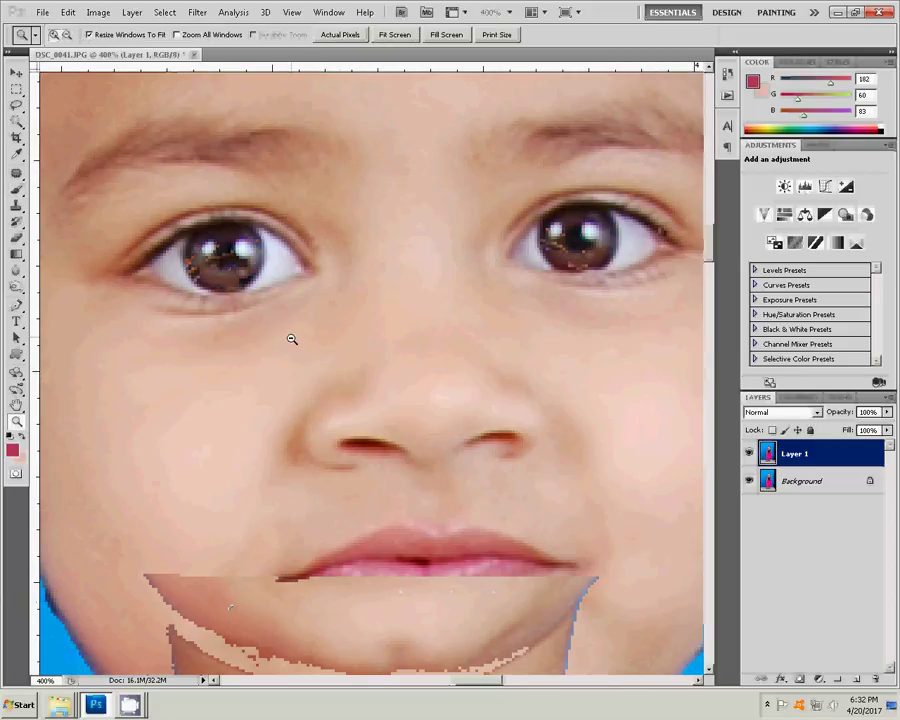
alt+click(293, 340)
alt+click(294, 342)
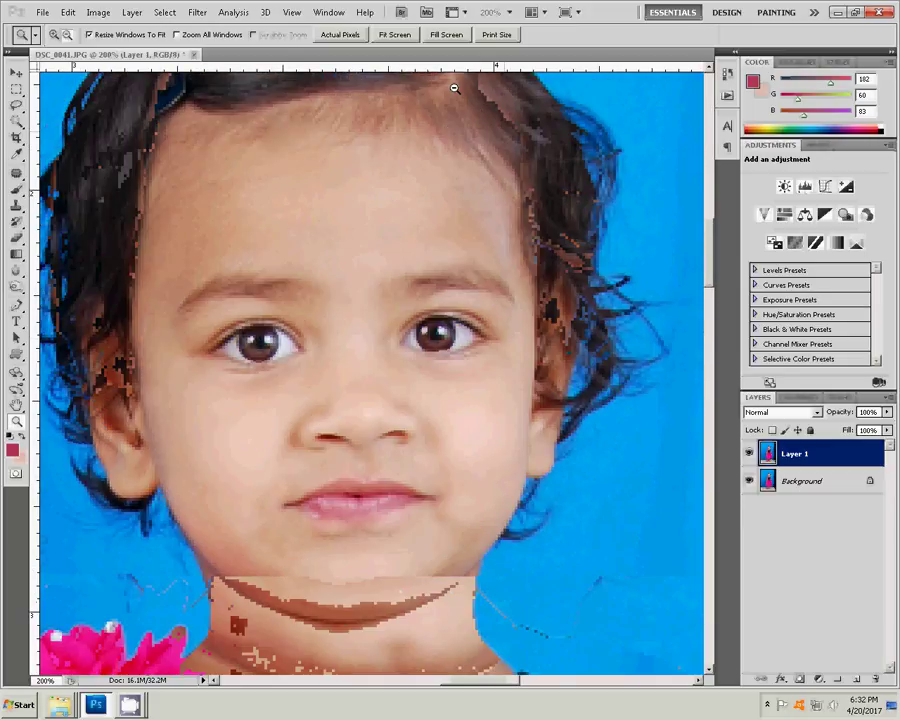
click(16, 237)
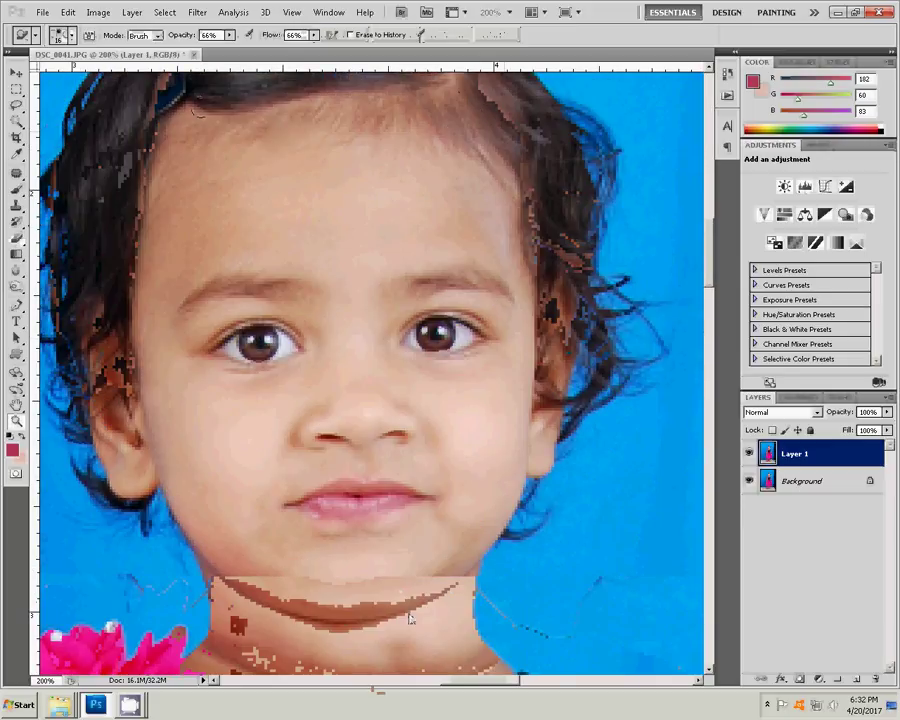
click(140, 35)
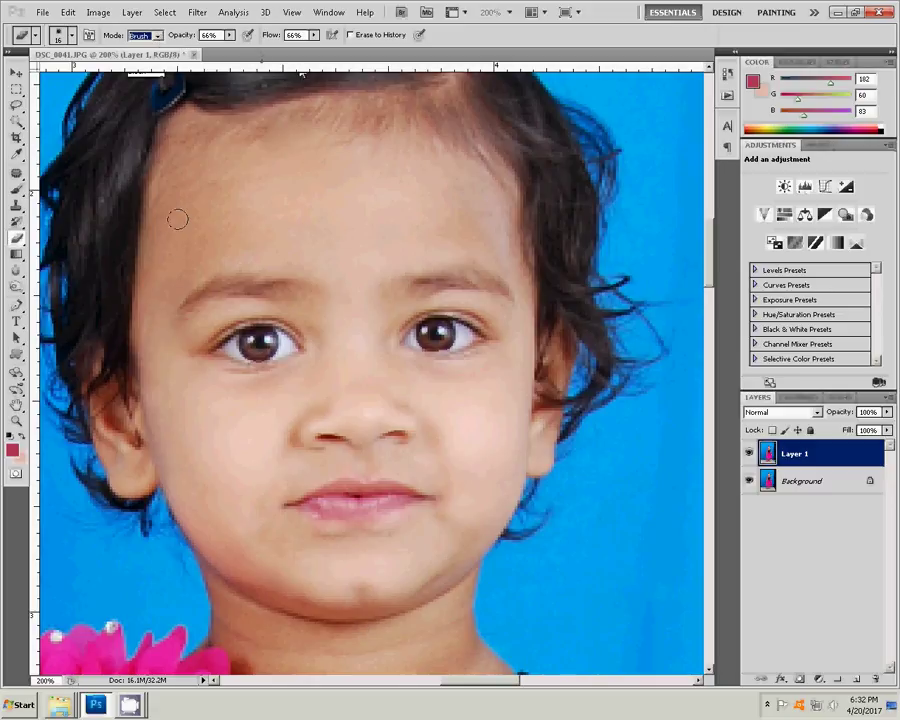
right_click(222, 238)
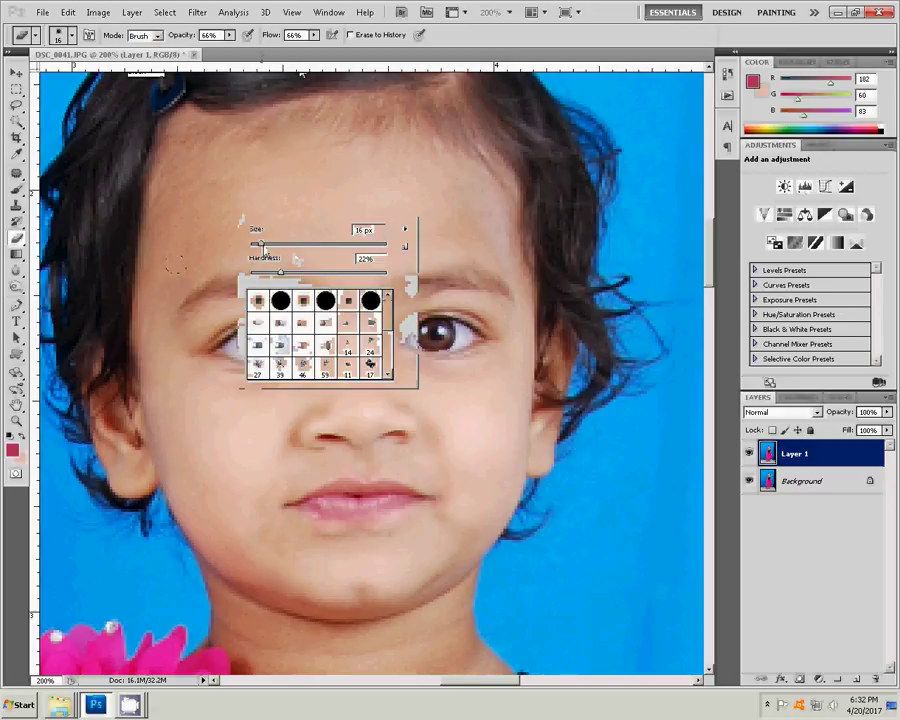
drag(256, 244, 275, 244)
key(Return)
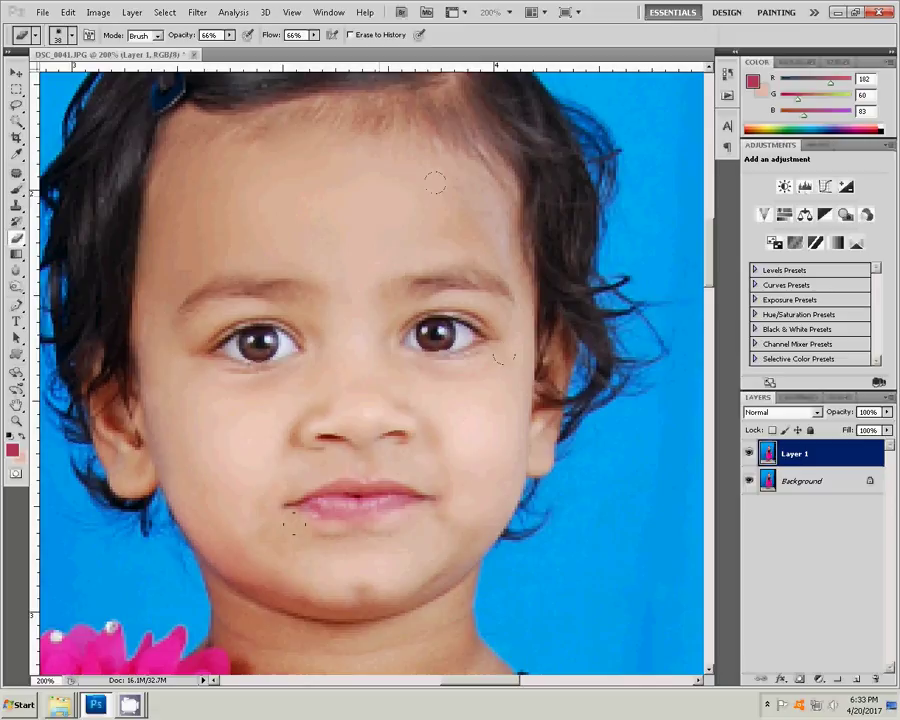
scroll(257, 301, down, 5)
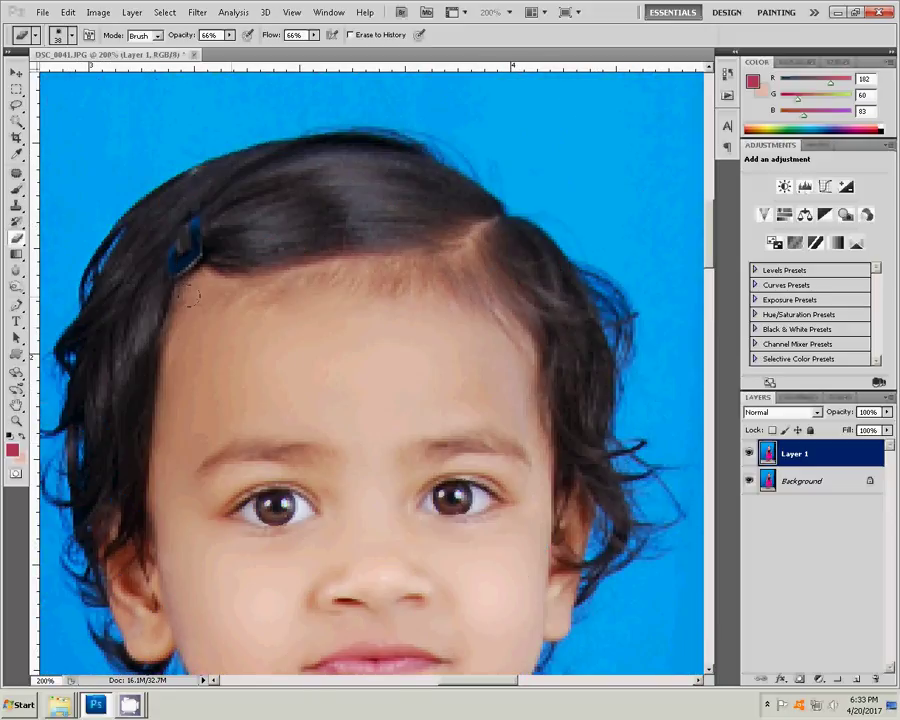
Merge Layer 1 down and add a Selective Color adjustment layer
click(128, 15)
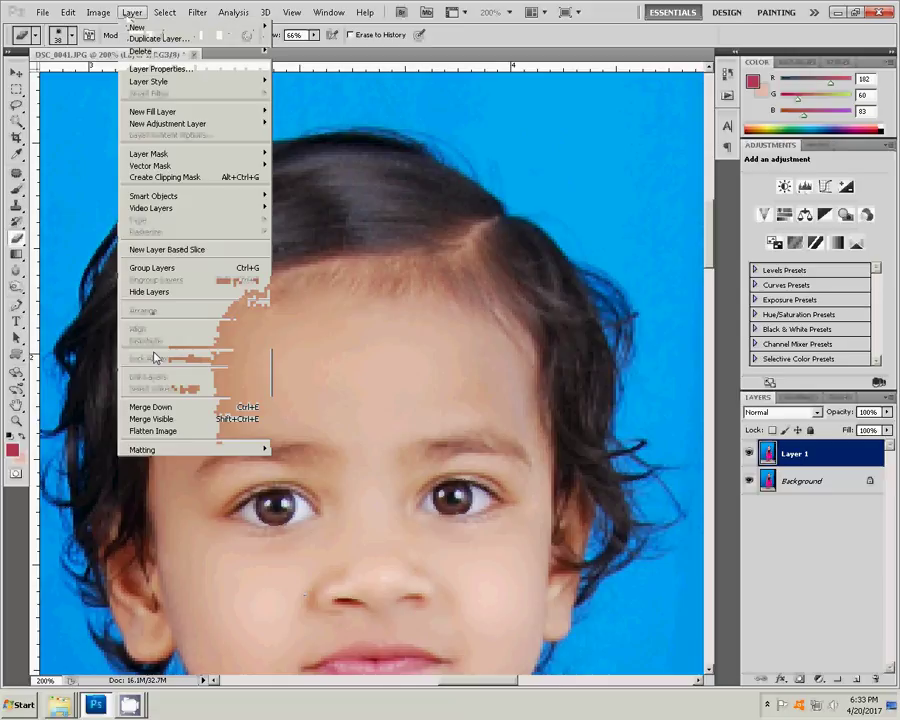
click(158, 408)
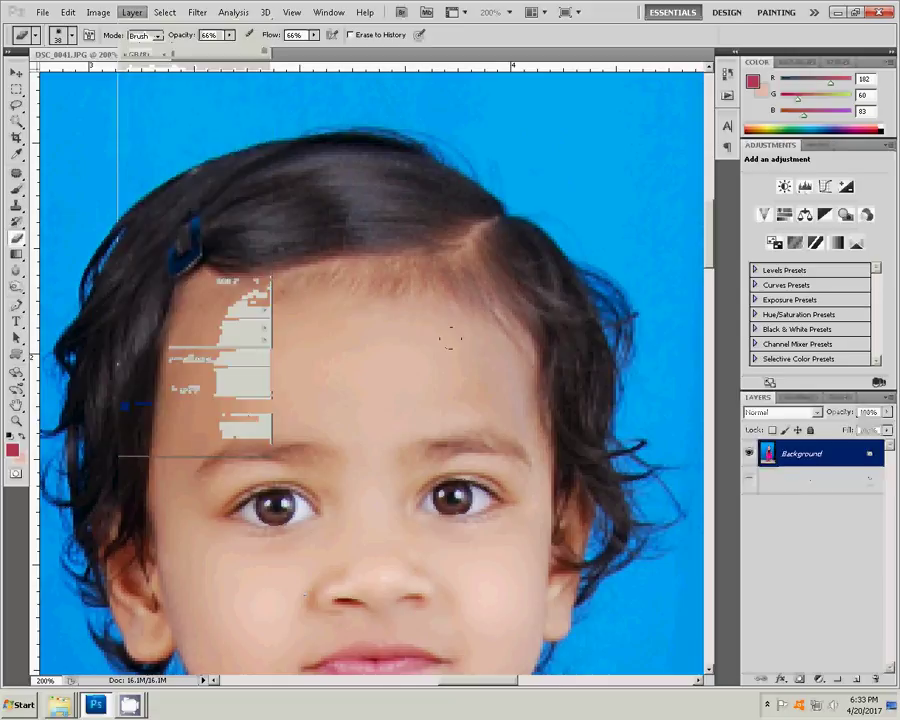
click(820, 681)
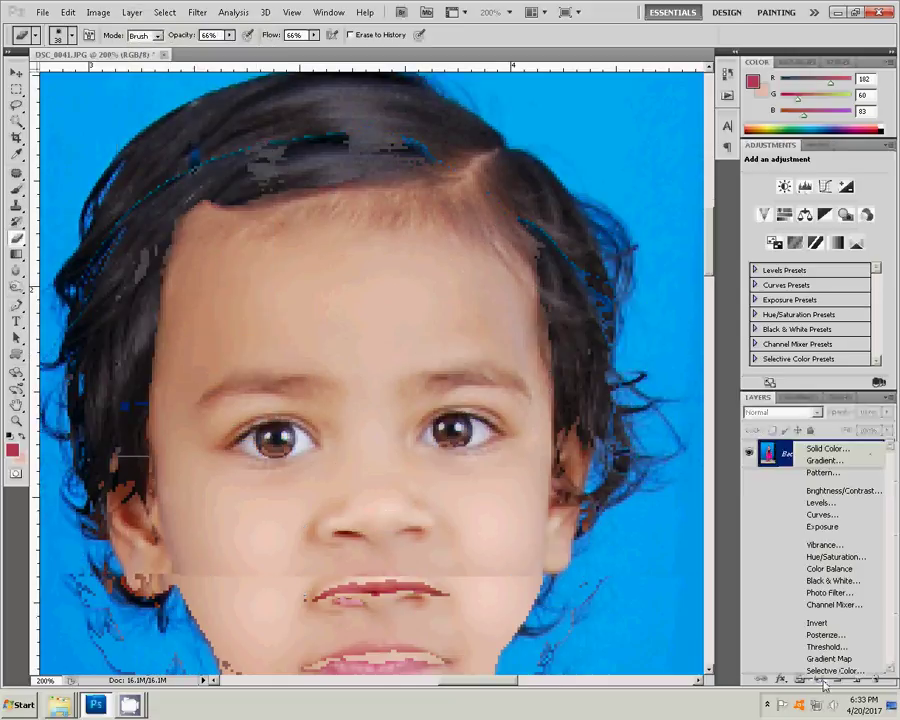
click(829, 671)
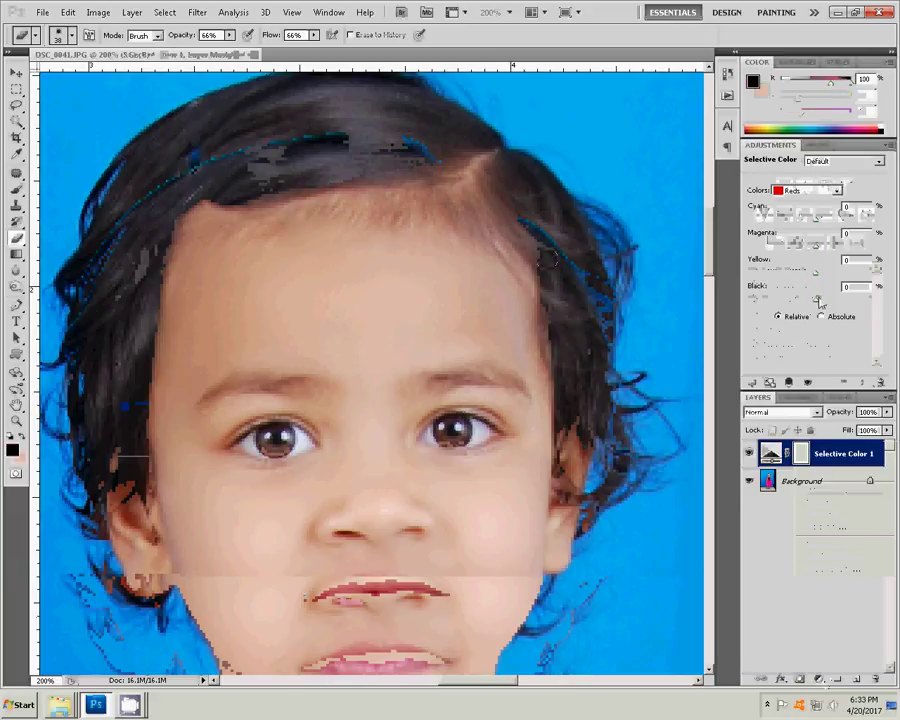
Raise Black to +18 in the Blacks range and merge the adjustment into Background
click(810, 190)
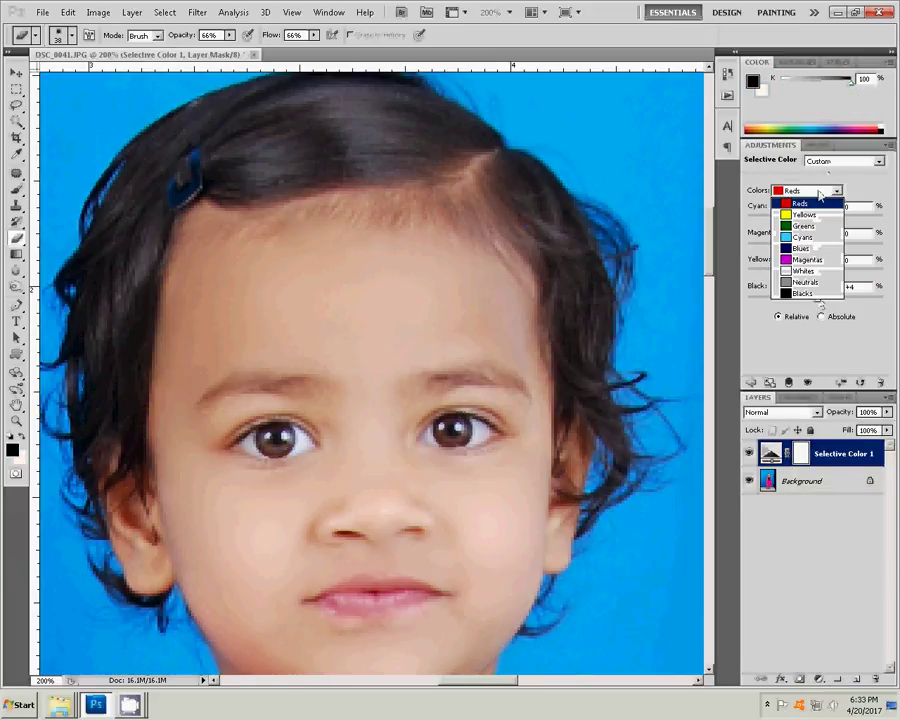
click(818, 300)
drag(818, 300, 828, 300)
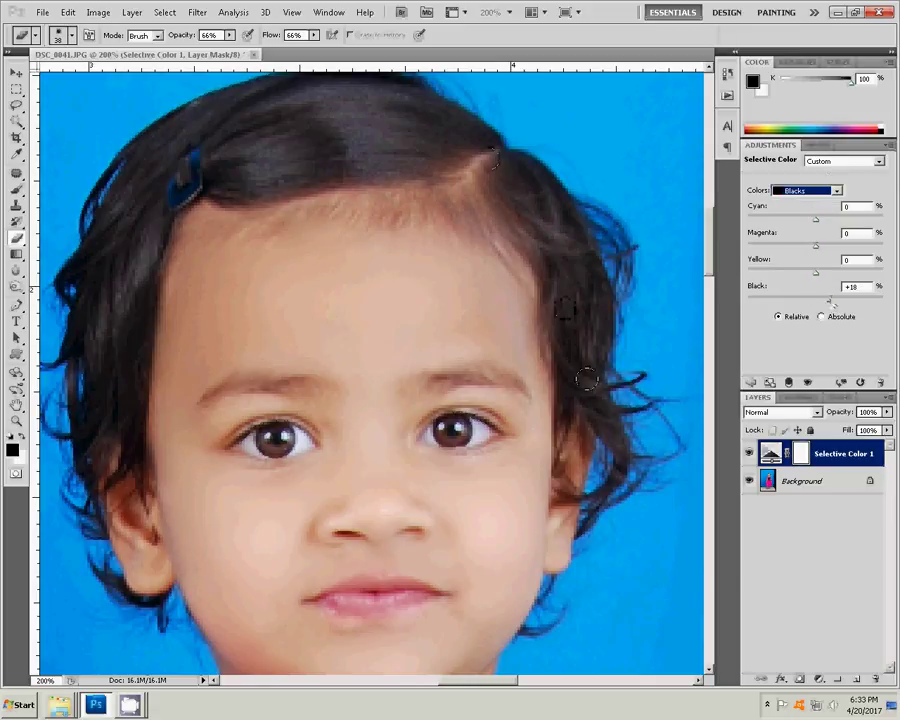
click(131, 12)
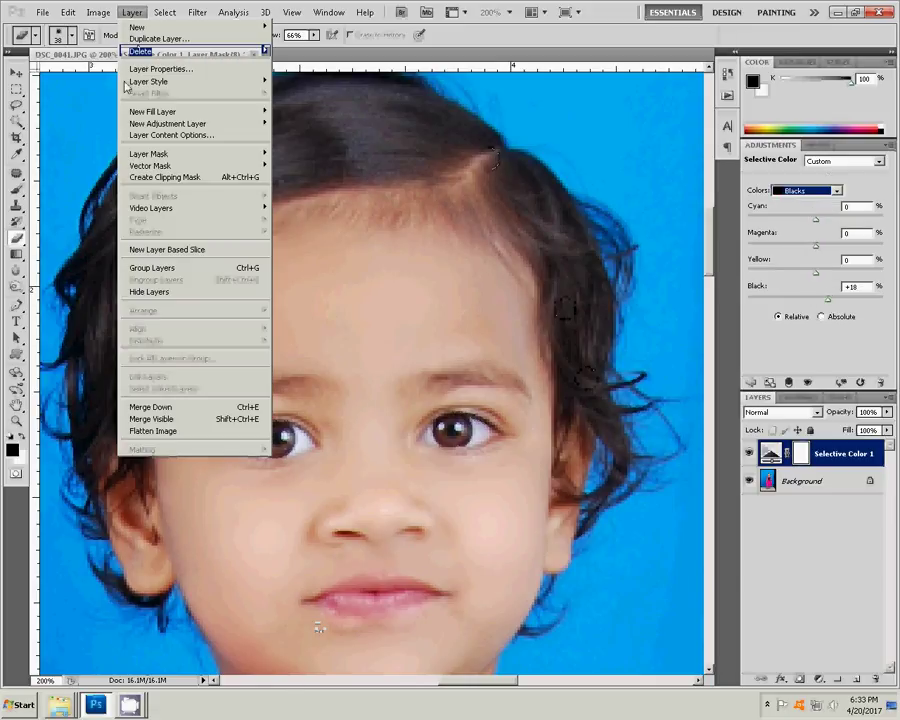
click(160, 407)
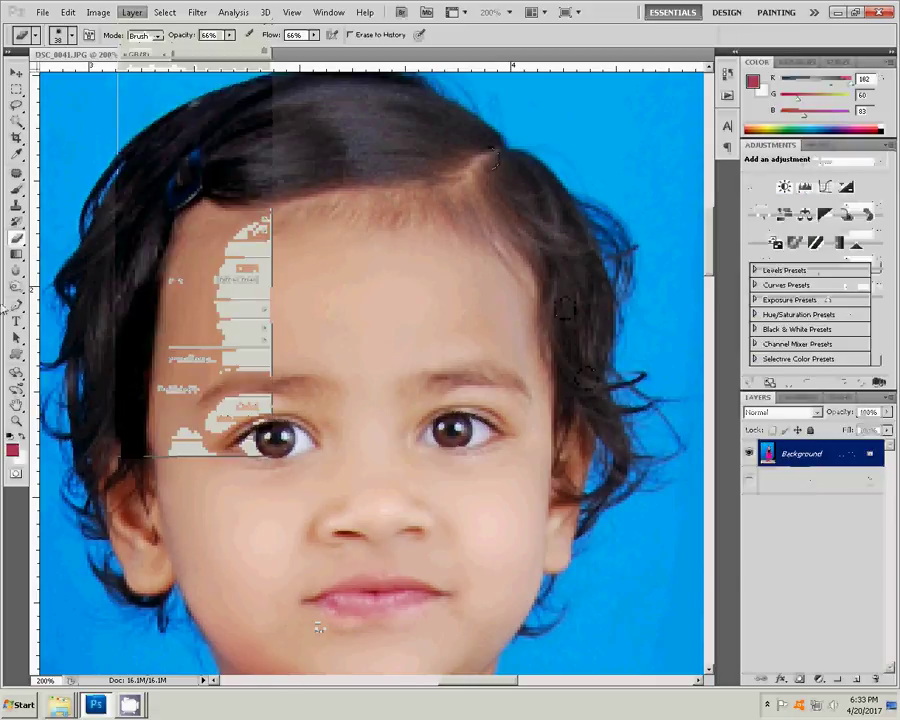
click(16, 290)
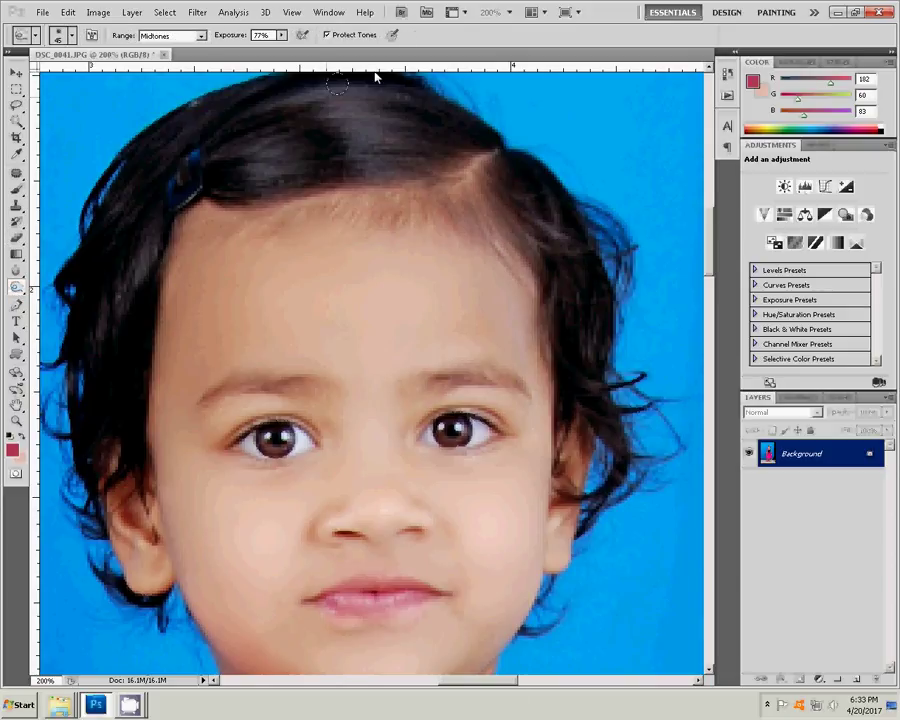
Dodge the left eyebrow at Midtones, 77% exposure to lighten it
scroll(375, 77, down, 2)
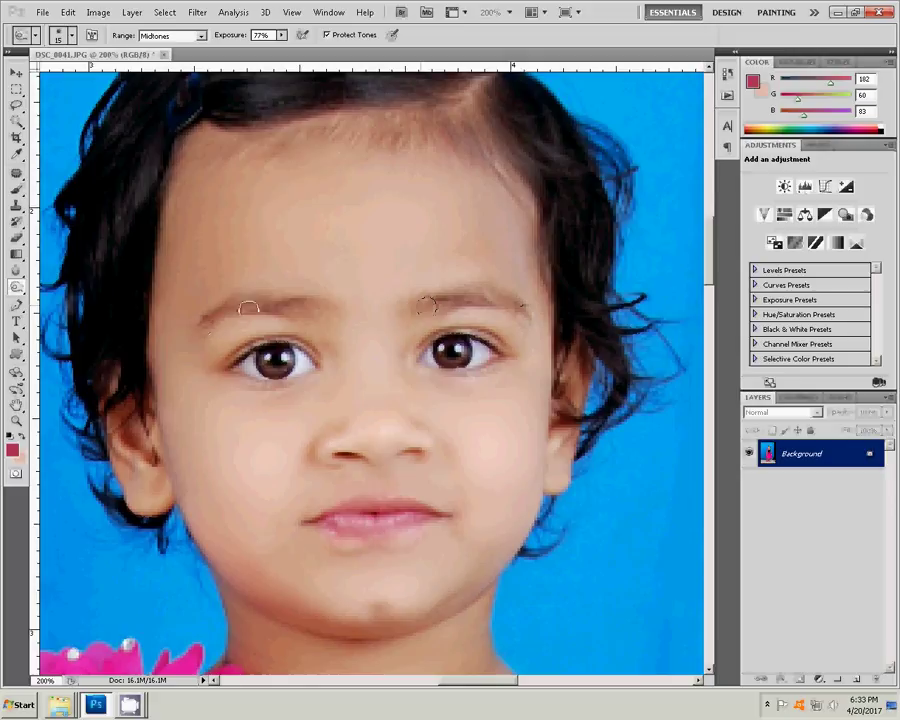
drag(248, 308, 303, 307)
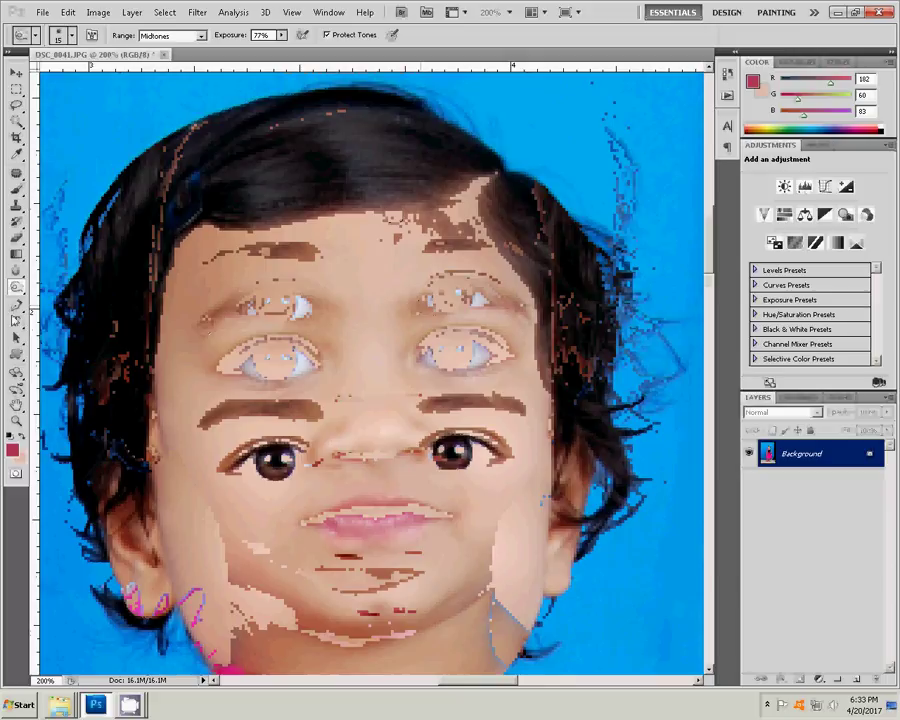
click(16, 306)
scroll(160, 314, left, 2)
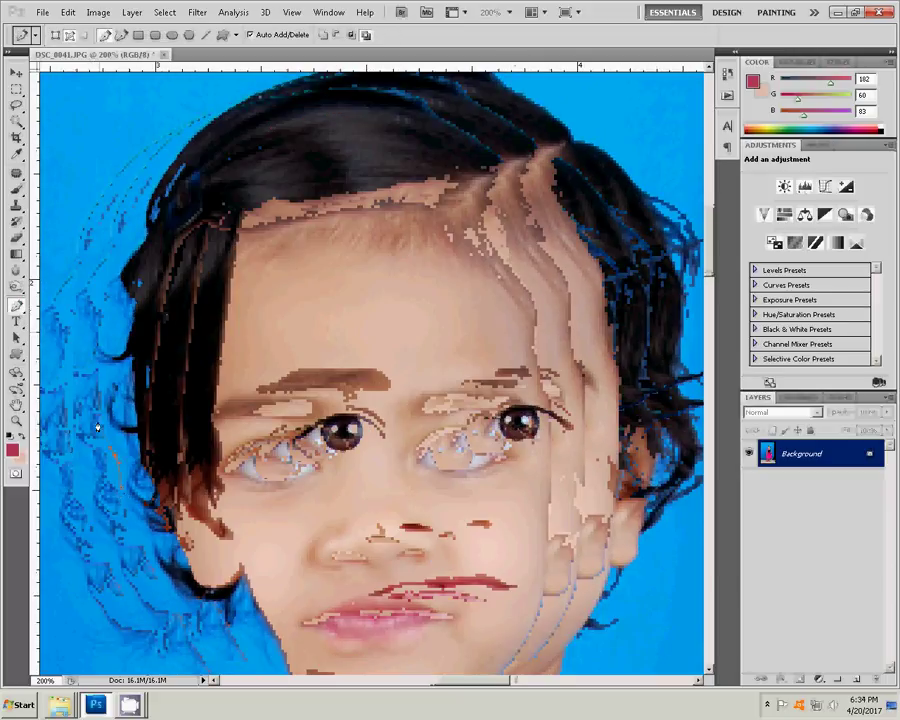
Trace the pen path across the top of the hair and along the shoulder edge
click(118, 254)
scroll(118, 254, up, 3)
scroll(136, 232, right, 2)
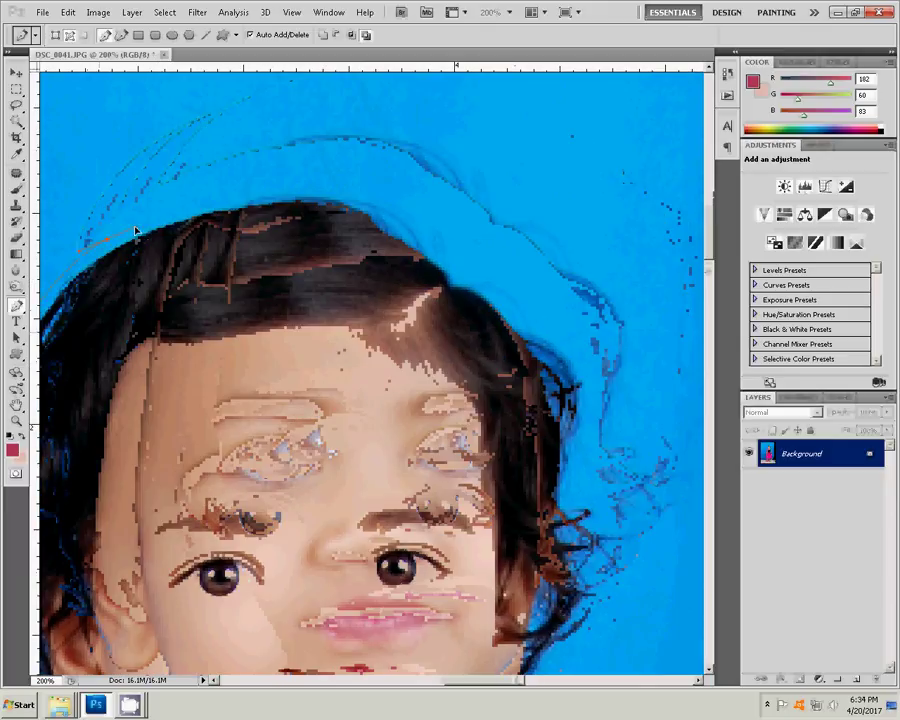
drag(455, 272, 546, 322)
drag(509, 437, 398, 188)
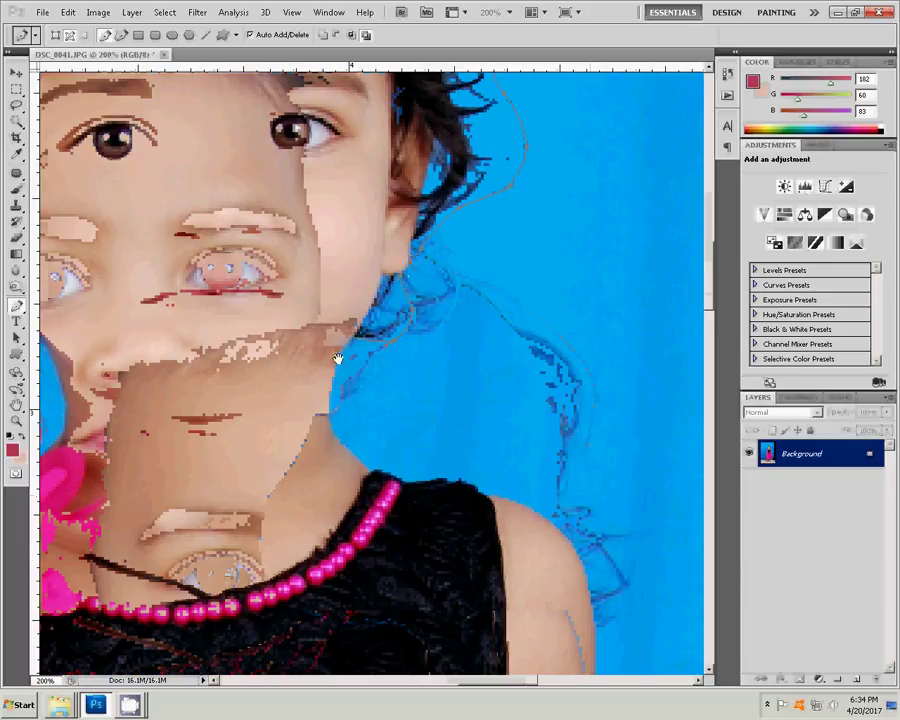
drag(337, 358, 377, 167)
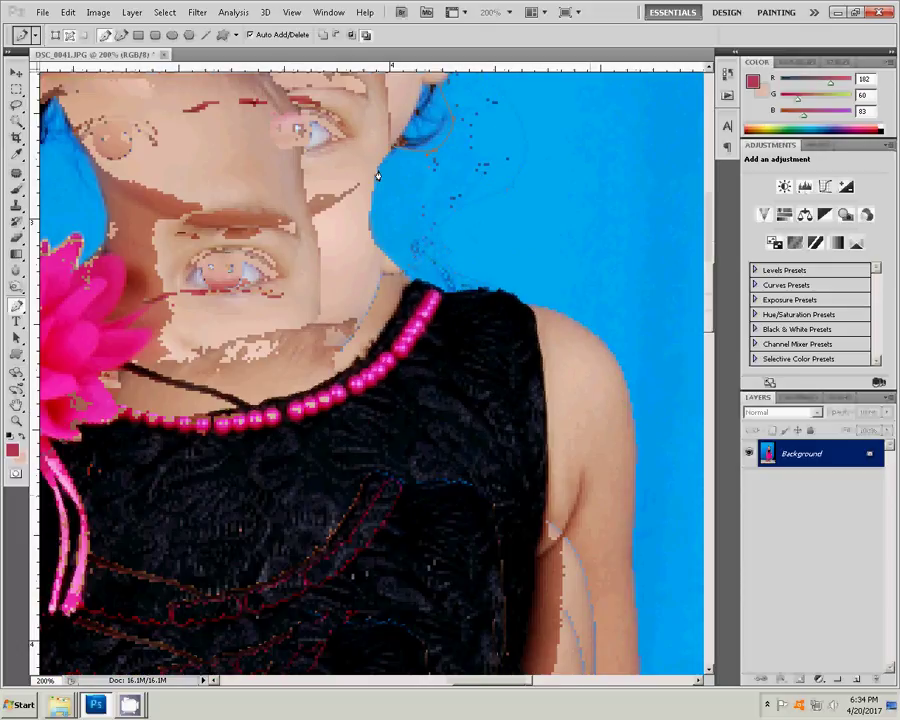
click(413, 284)
click(430, 291)
click(466, 293)
click(498, 293)
click(510, 297)
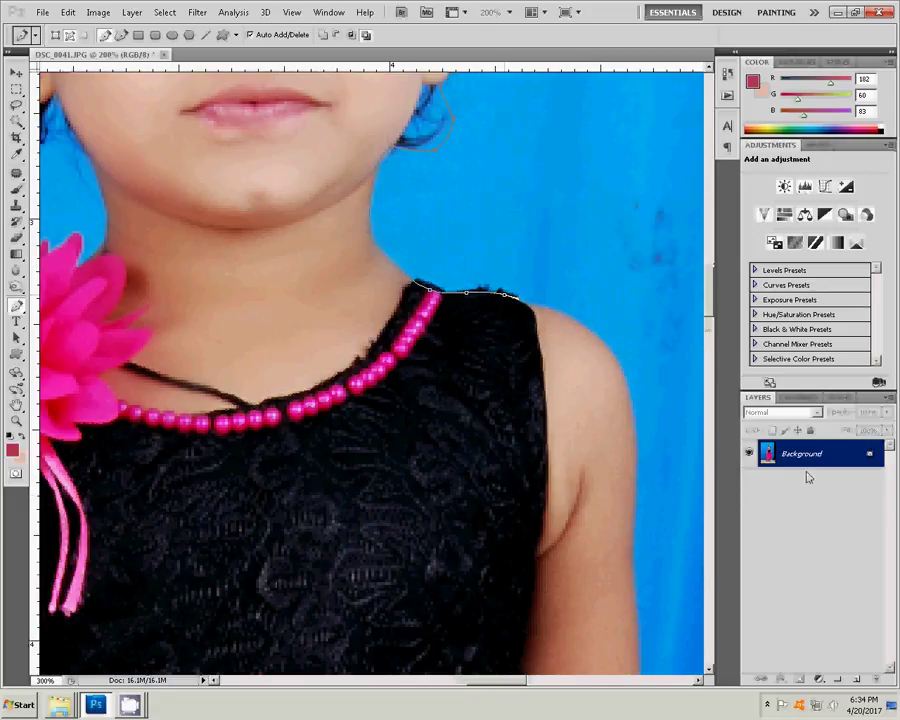
Zoom in down the arm and add a path point on the pink dress edge
scroll(663, 388, up, 1)
drag(663, 388, 332, 311)
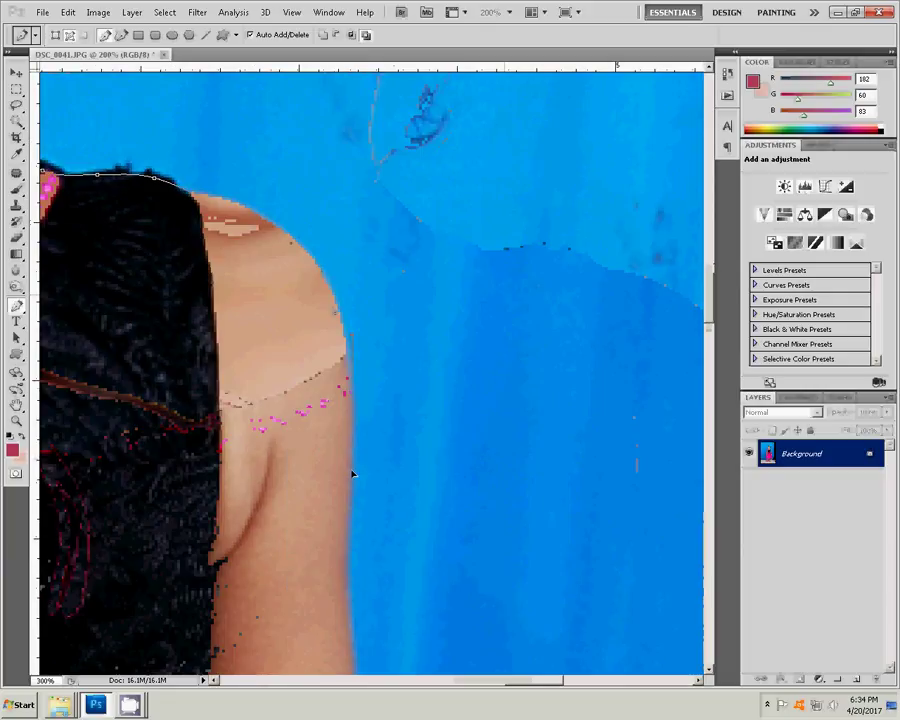
drag(352, 474, 344, 189)
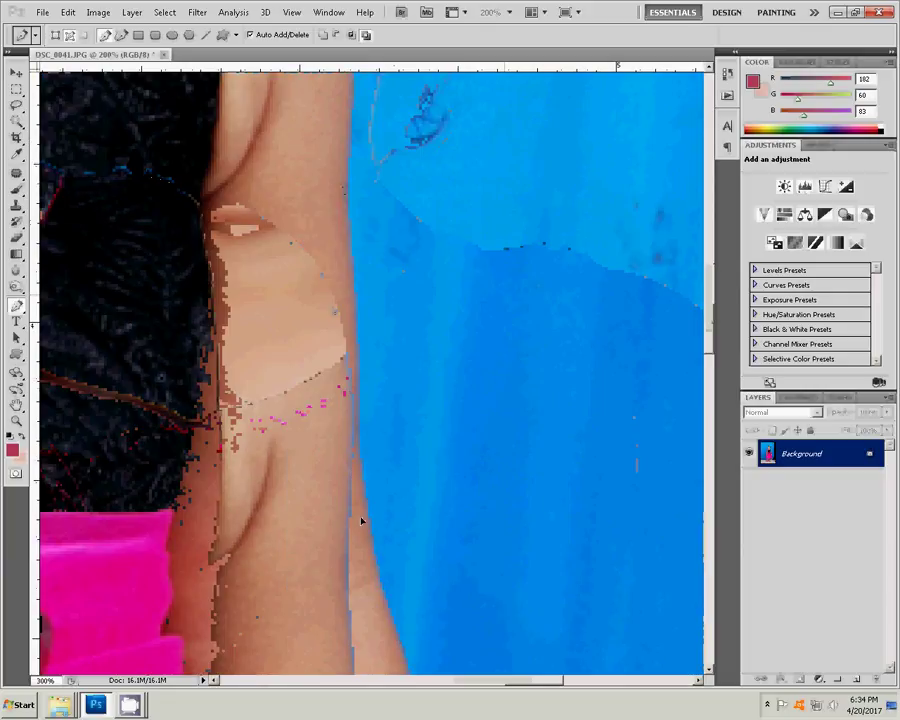
key(ctrl+plus)
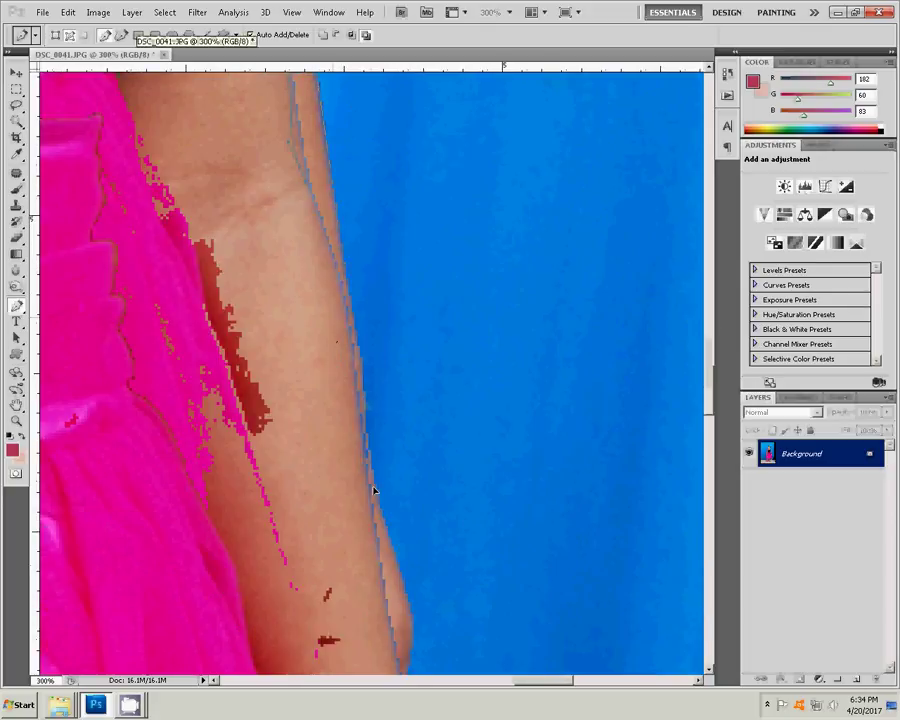
scroll(374, 490, down, 3)
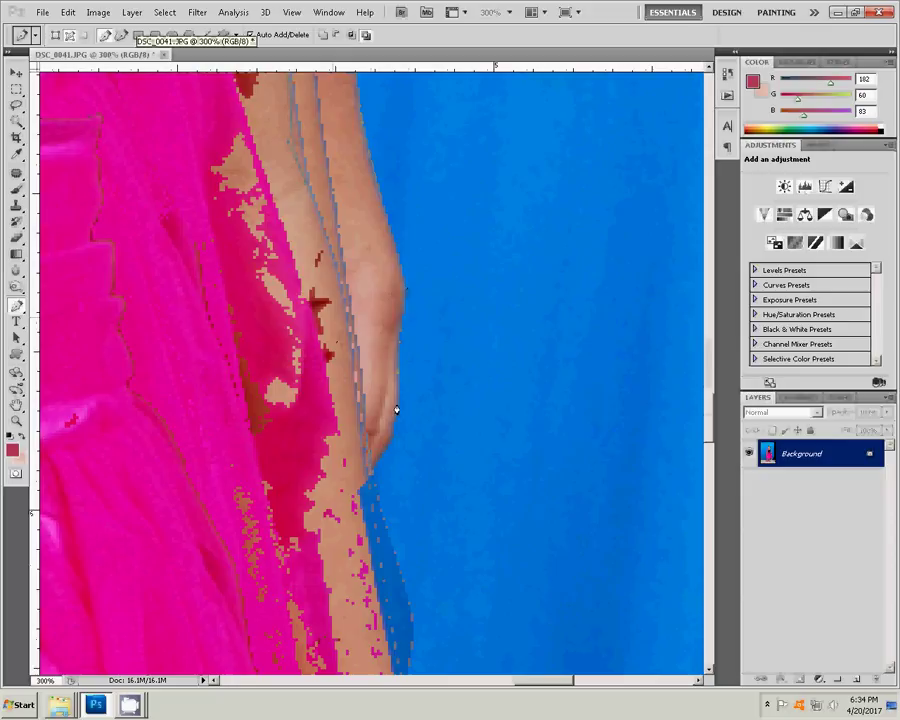
drag(358, 488, 358, 357)
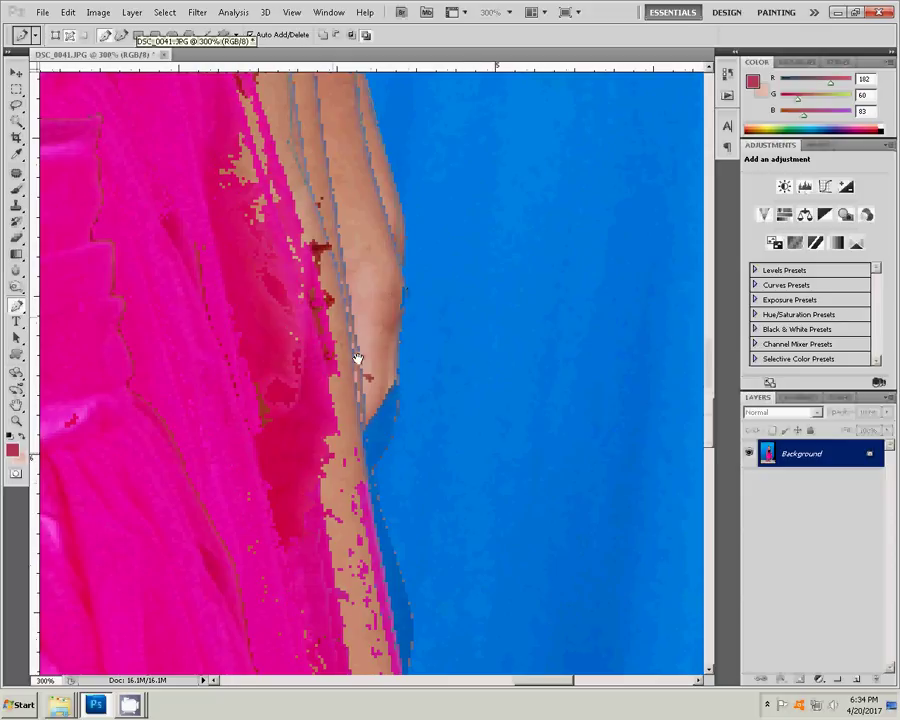
scroll(420, 585, down, 3)
scroll(449, 427, down, 3)
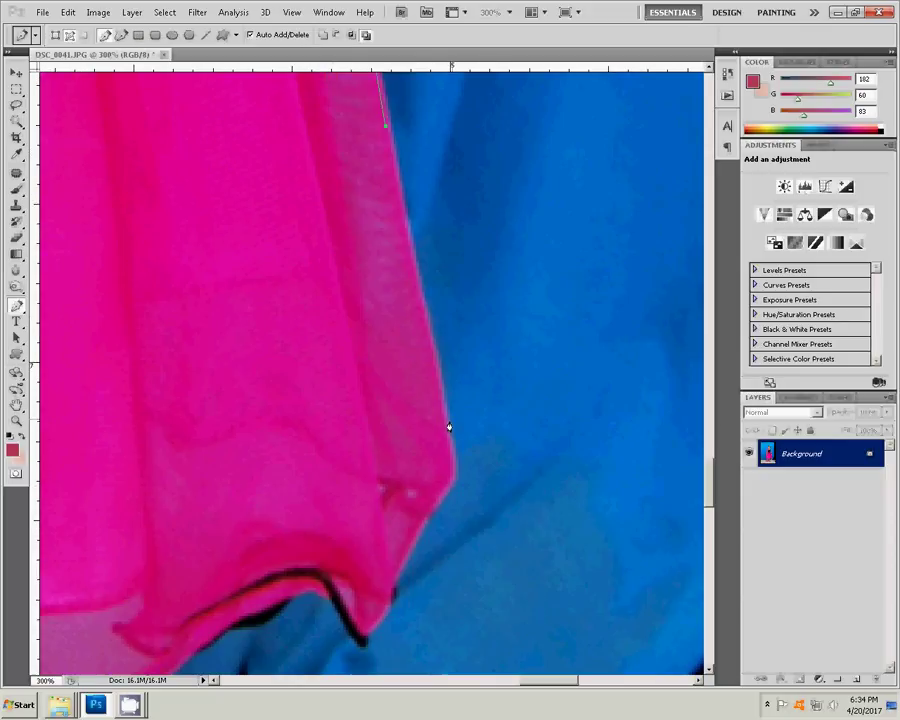
click(450, 452)
Continue the path with points and a curve along the dress hem
mouse_move(403, 578)
mouse_down()
mouse_move(480, 355)
mouse_move(350, 364)
mouse_up()
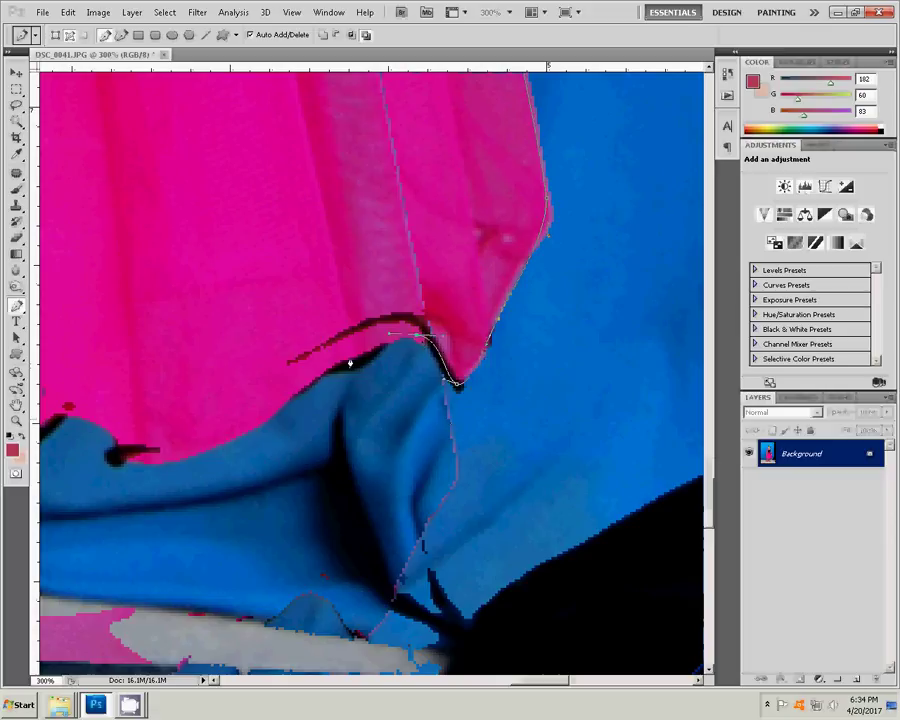
click(311, 381)
mouse_move(156, 458)
mouse_down()
mouse_move(134, 464)
mouse_move(104, 435)
mouse_move(338, 430)
mouse_up()
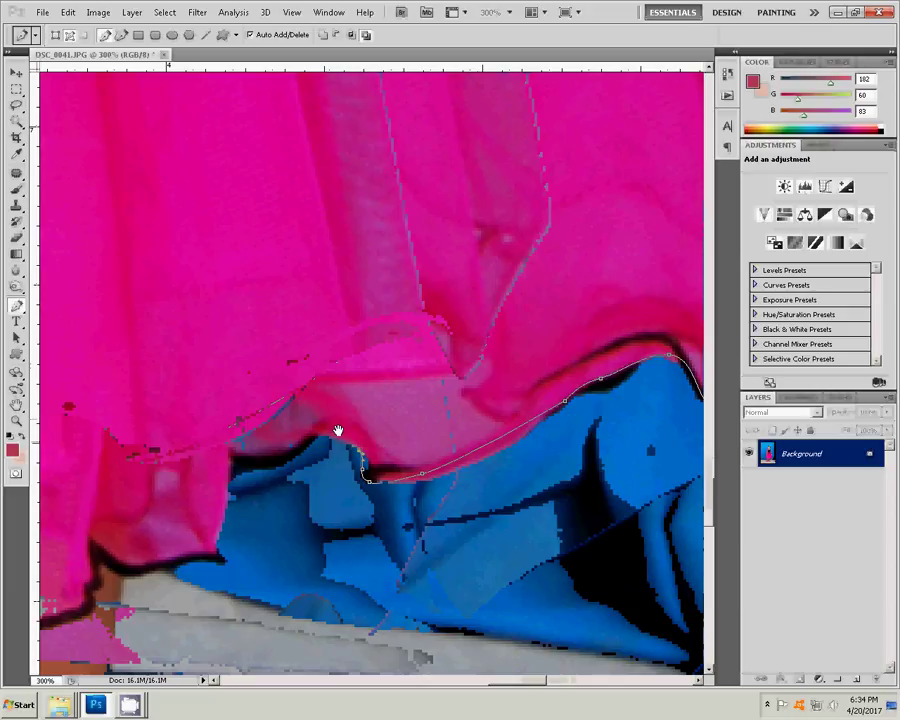
click(230, 452)
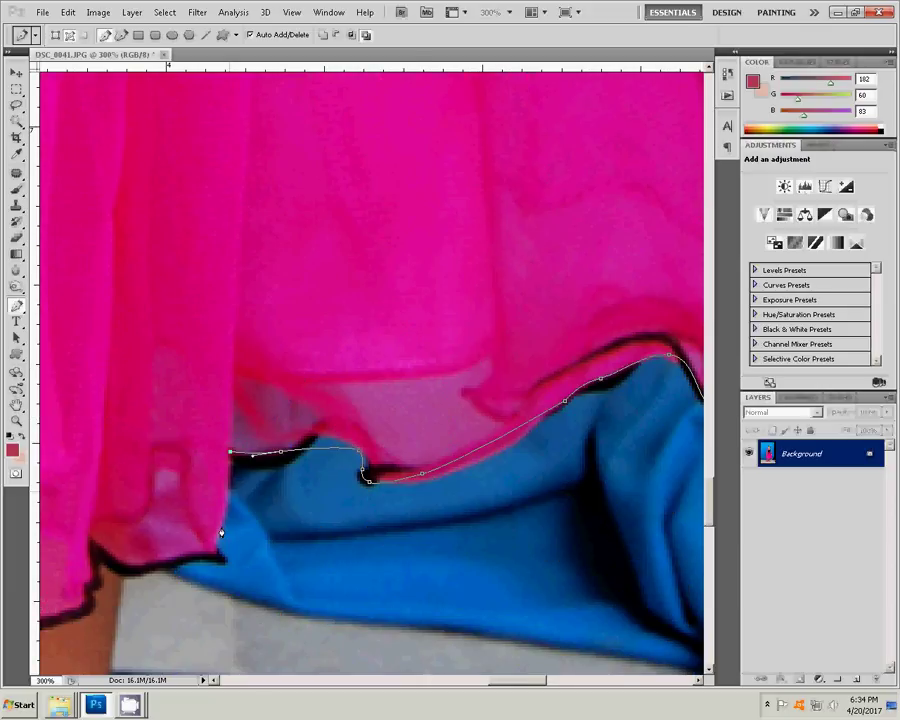
drag(221, 532, 468, 428)
click(370, 441)
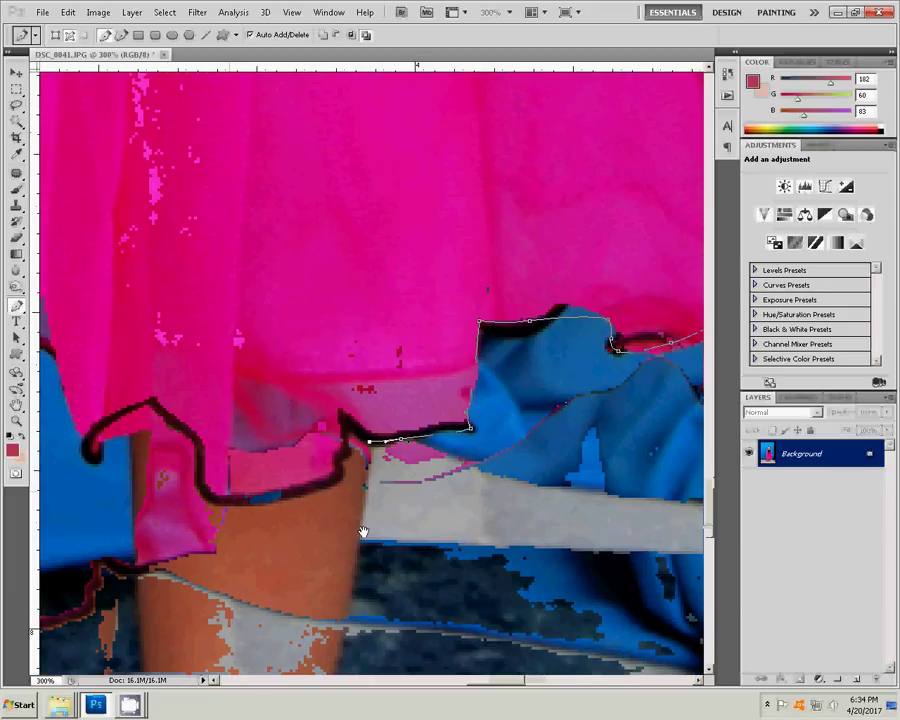
drag(363, 531, 359, 390)
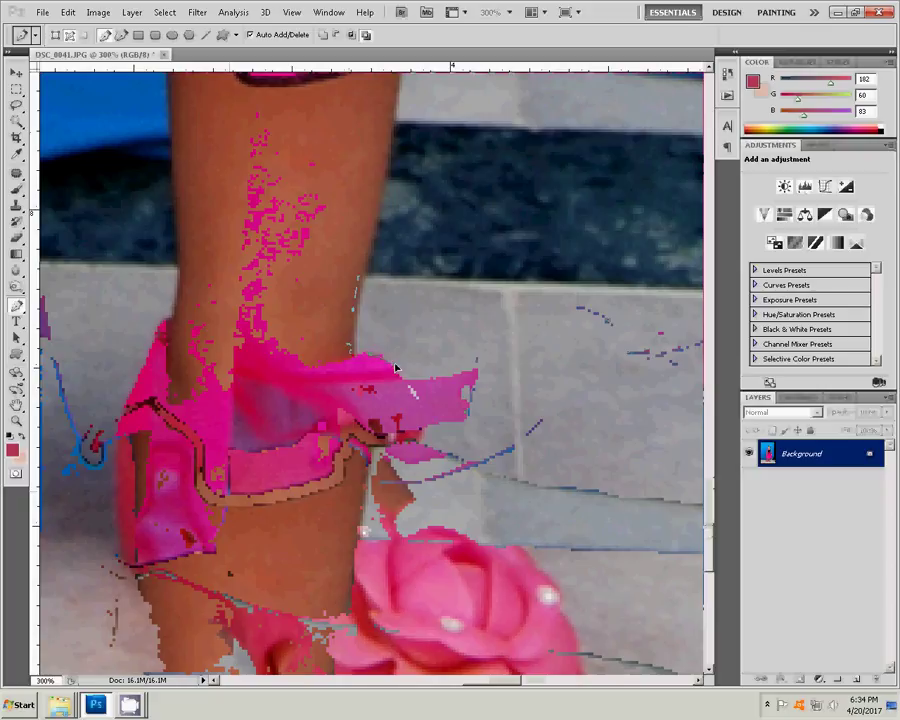
Curve the pen path around the first shoe's toe, front and strap
drag(386, 456, 323, 250)
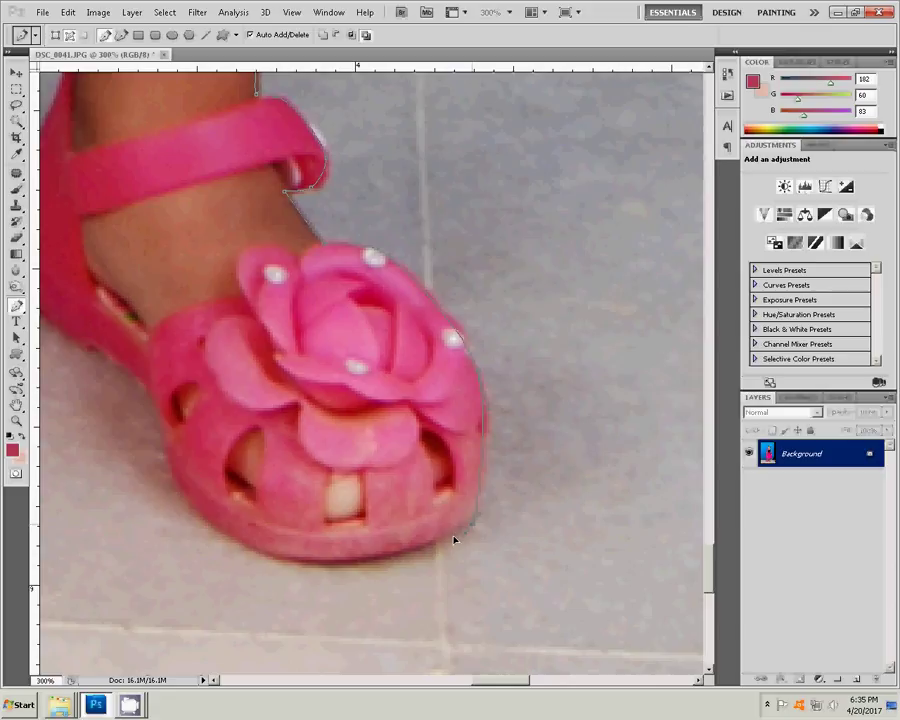
drag(453, 540, 365, 555)
drag(210, 522, 172, 462)
drag(153, 407, 358, 440)
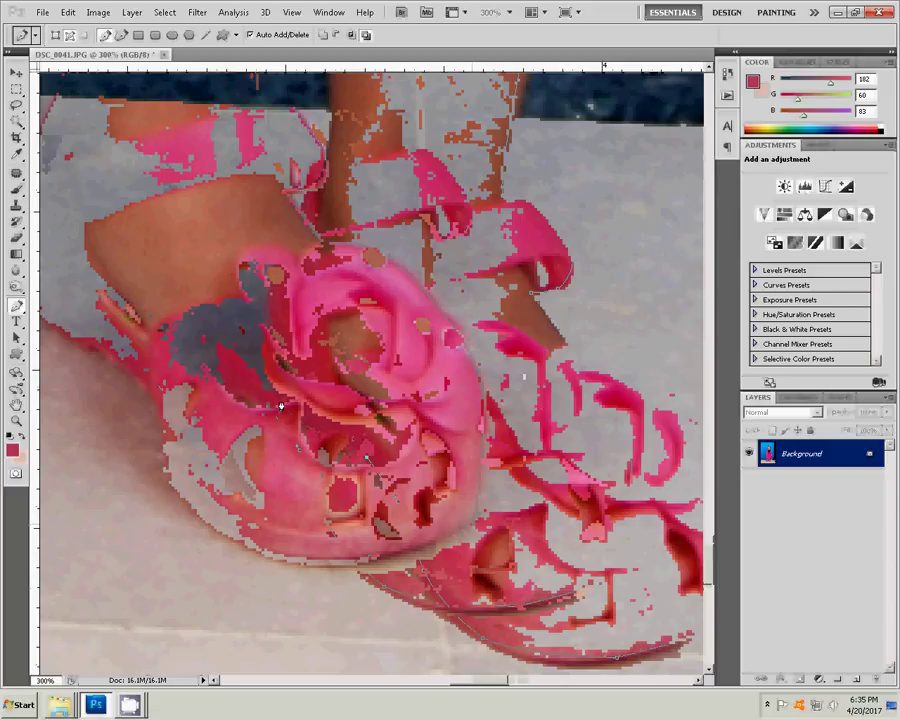
drag(277, 268, 293, 218)
drag(328, 152, 332, 118)
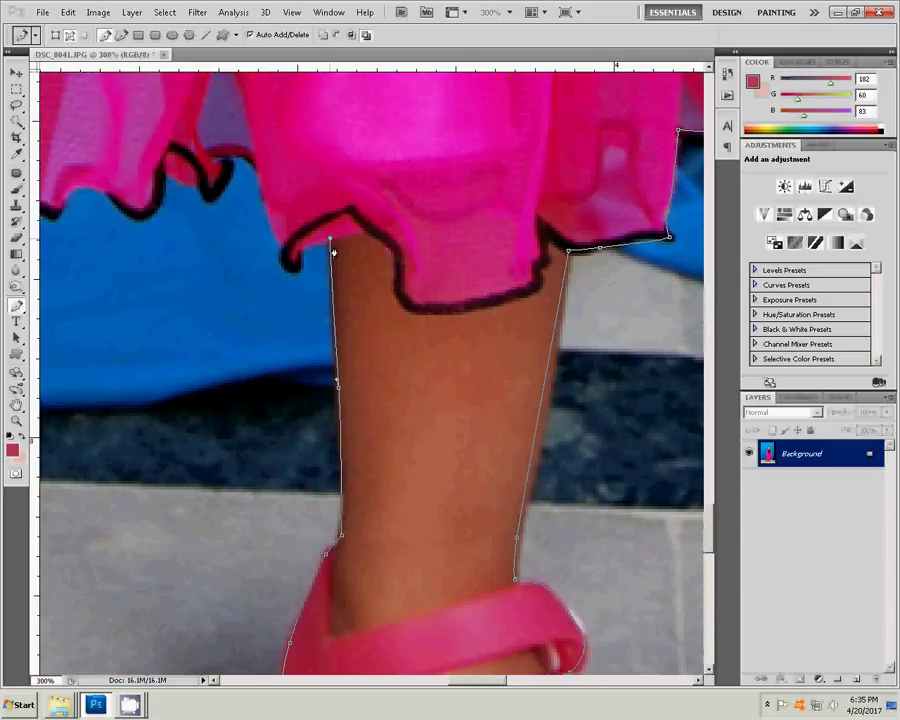
Add path points up the leg, around the wavy skirt edge and between the legs
click(298, 256)
click(242, 150)
click(225, 190)
click(190, 176)
click(160, 166)
drag(229, 248, 446, 378)
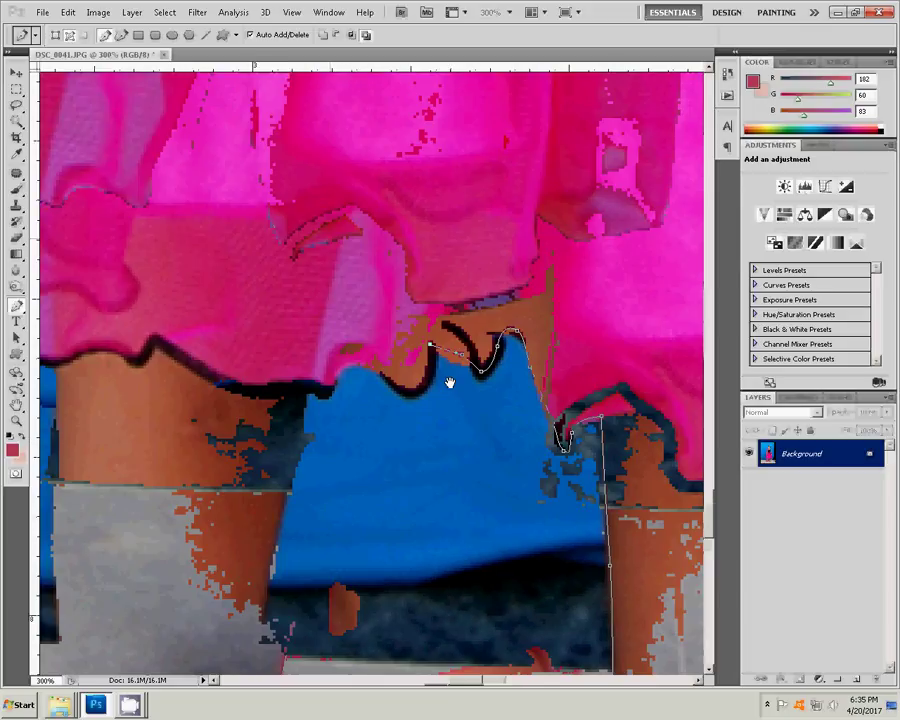
click(328, 391)
click(307, 390)
Extend the path up the second shoe and leg to the dress edge
mouse_move(273, 576)
mouse_down()
mouse_move(376, 331)
mouse_move(378, 289)
mouse_up()
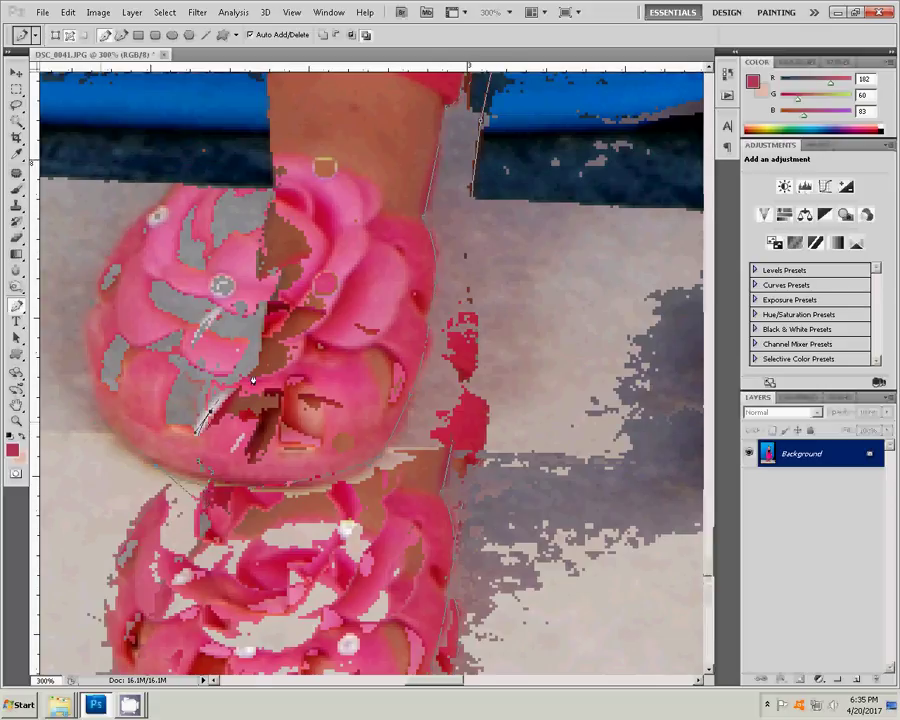
click(284, 283)
drag(286, 176, 383, 521)
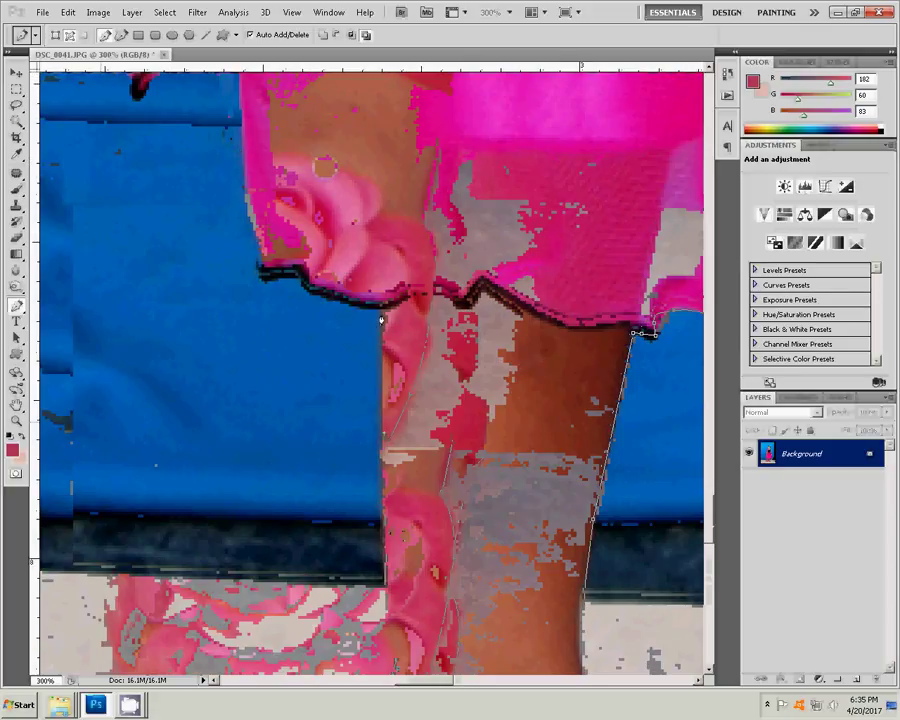
mouse_move(520, 300)
mouse_down()
mouse_move(422, 493)
mouse_move(414, 487)
mouse_up()
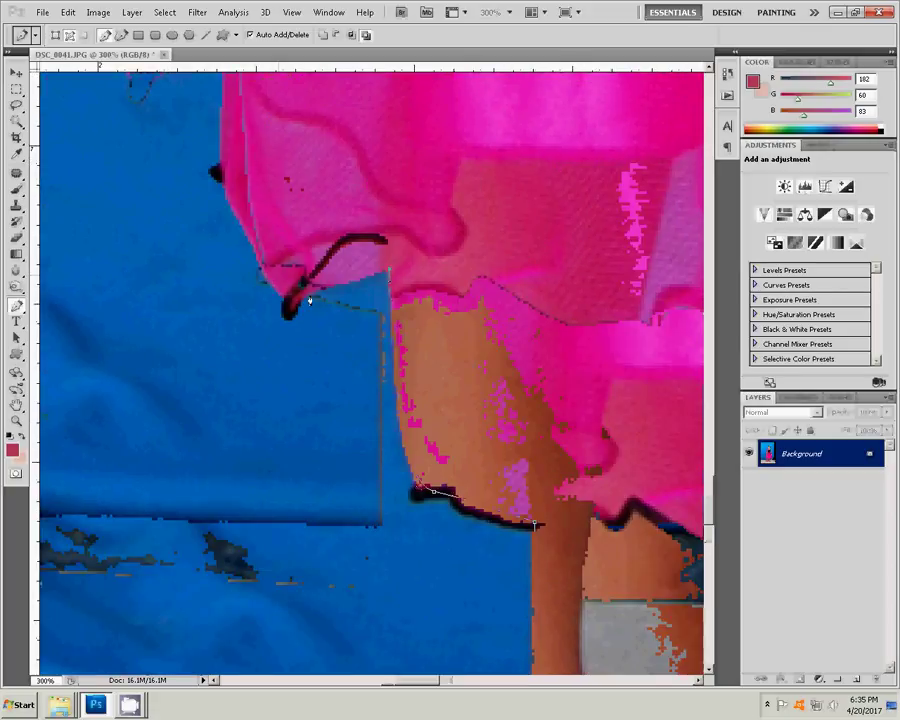
drag(291, 313, 288, 321)
Trace the path along the other arm, around the flower petal and up past the ear
drag(212, 190, 320, 480)
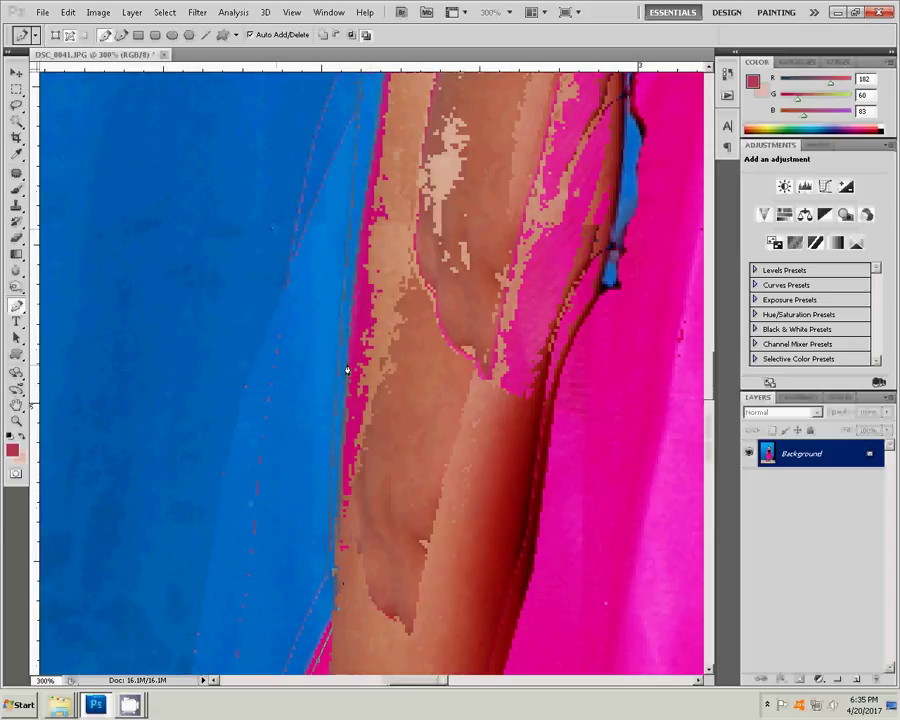
drag(395, 107, 292, 502)
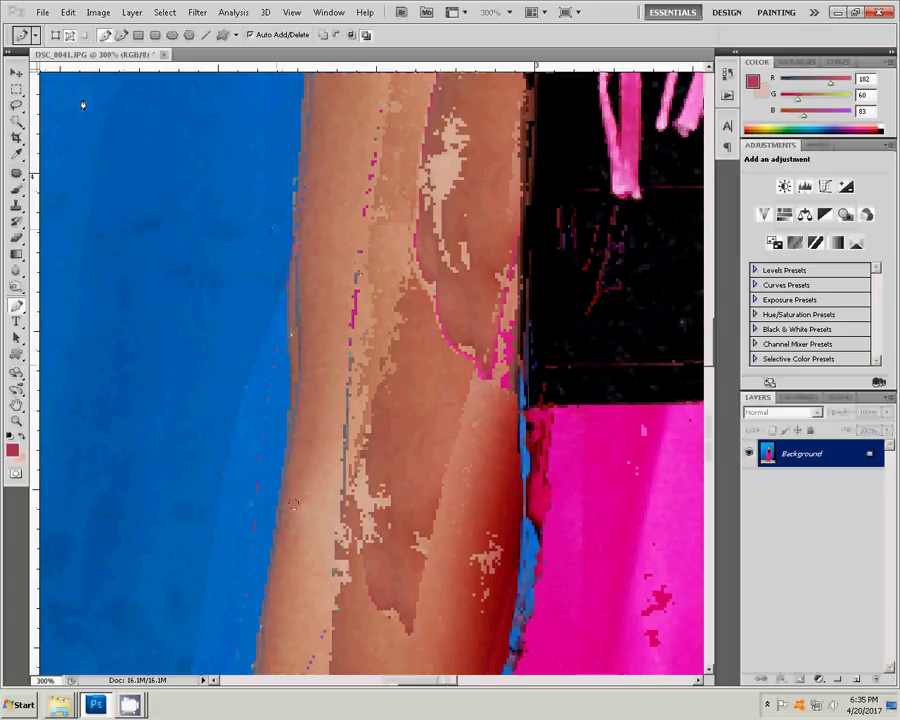
drag(314, 174, 247, 414)
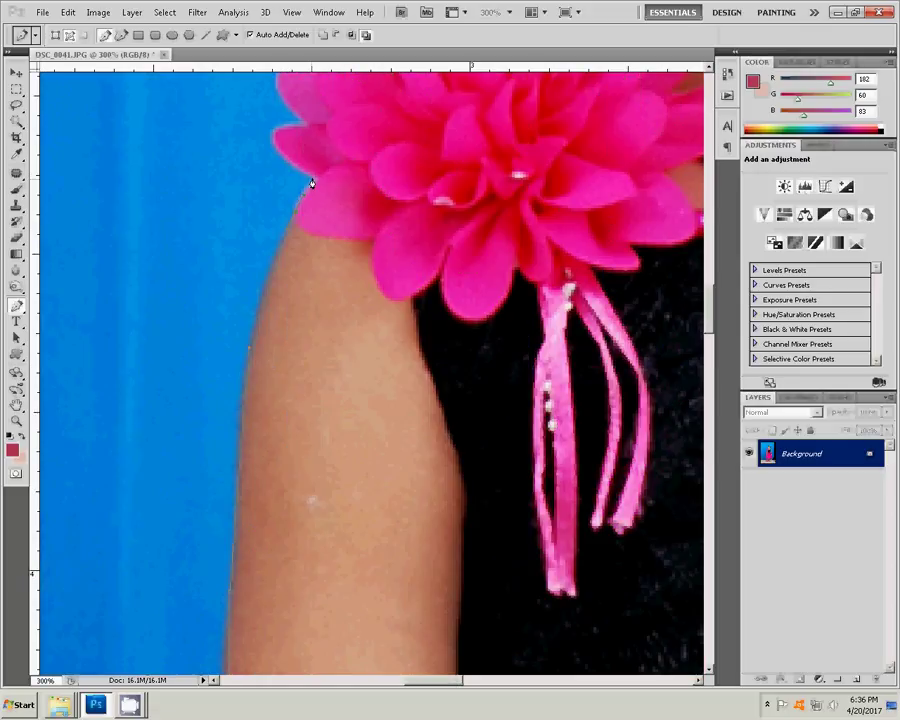
drag(311, 183, 200, 503)
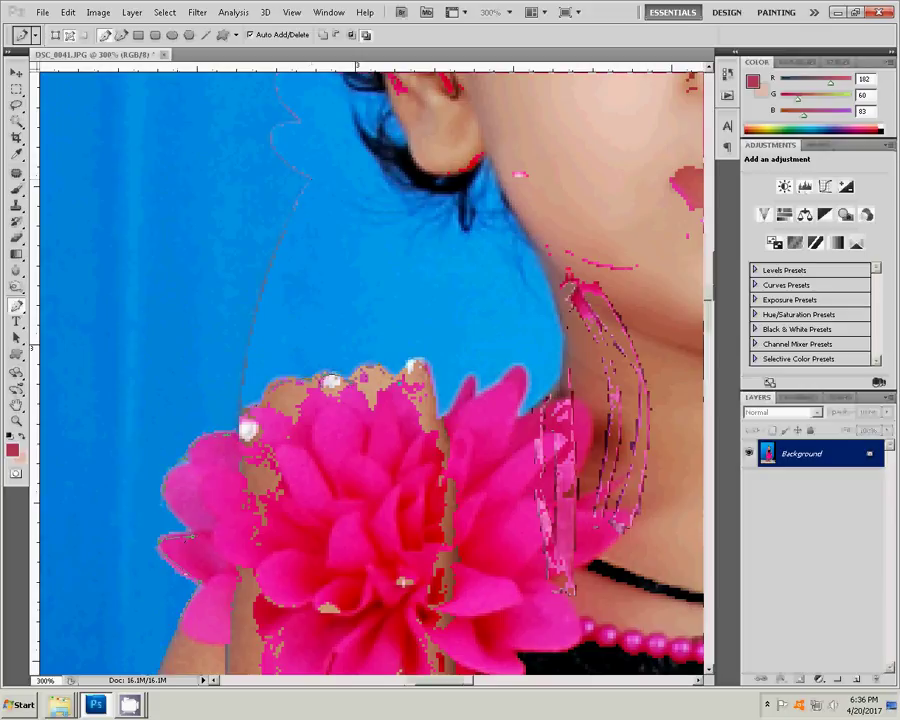
click(438, 430)
click(475, 376)
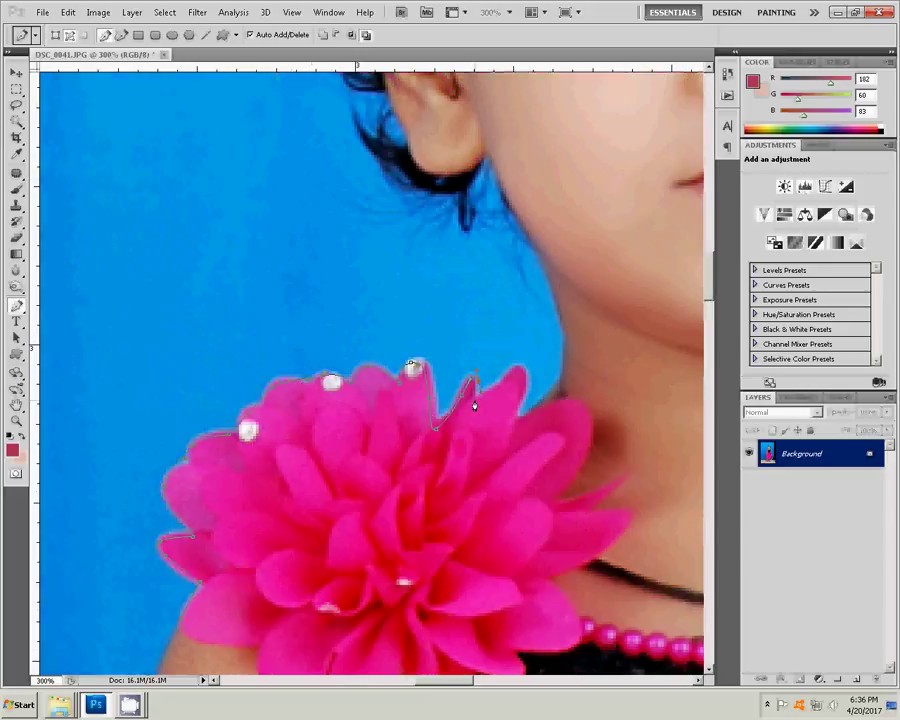
click(516, 420)
drag(544, 265, 482, 527)
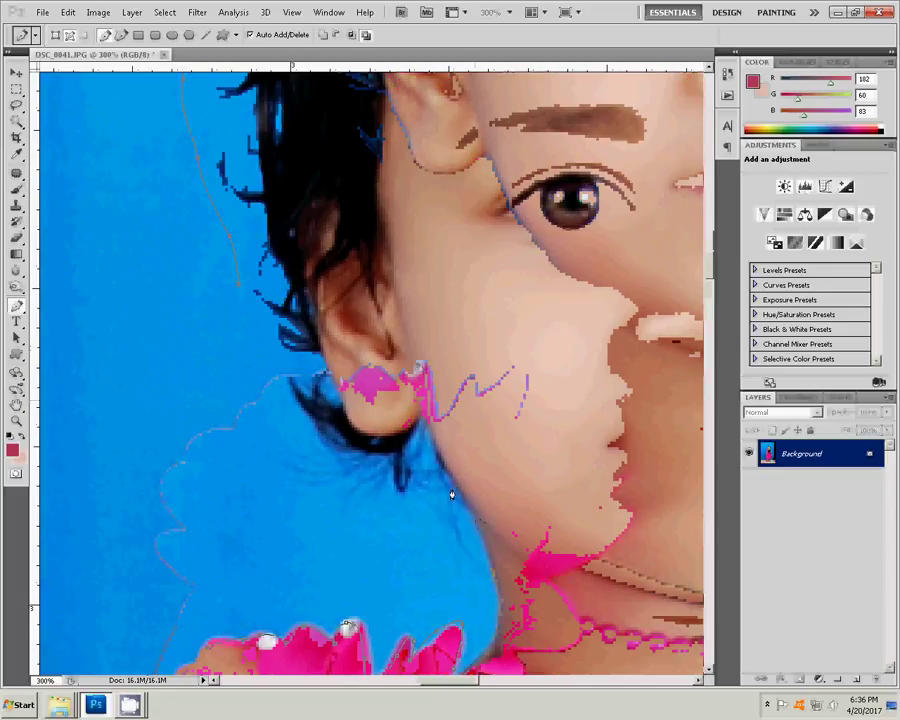
click(400, 490)
click(274, 369)
Convert the girl's outline path into a selection using Make Selection
right_click(338, 271)
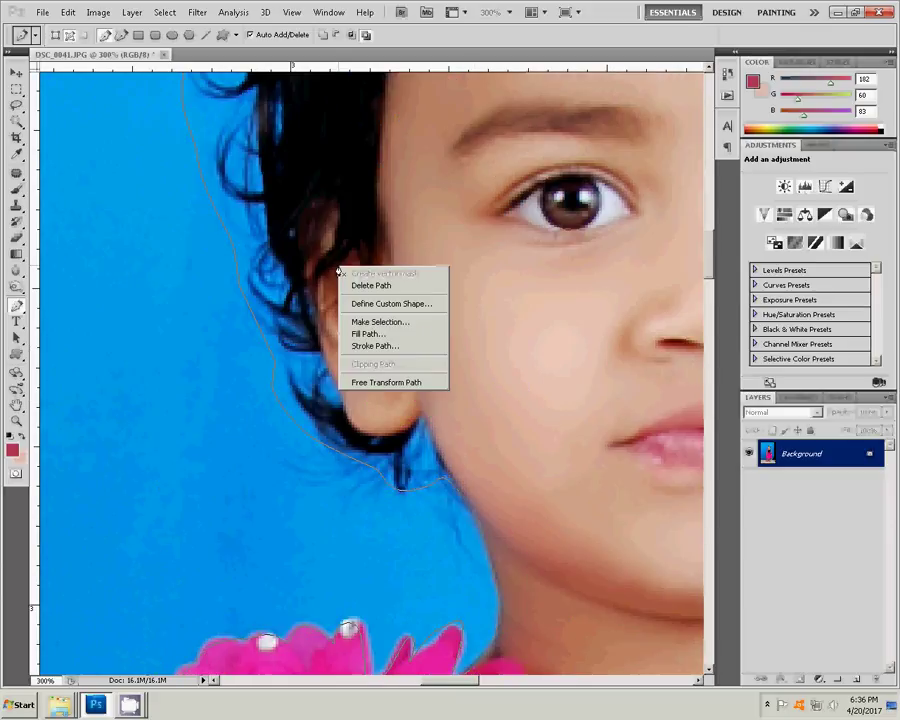
click(372, 319)
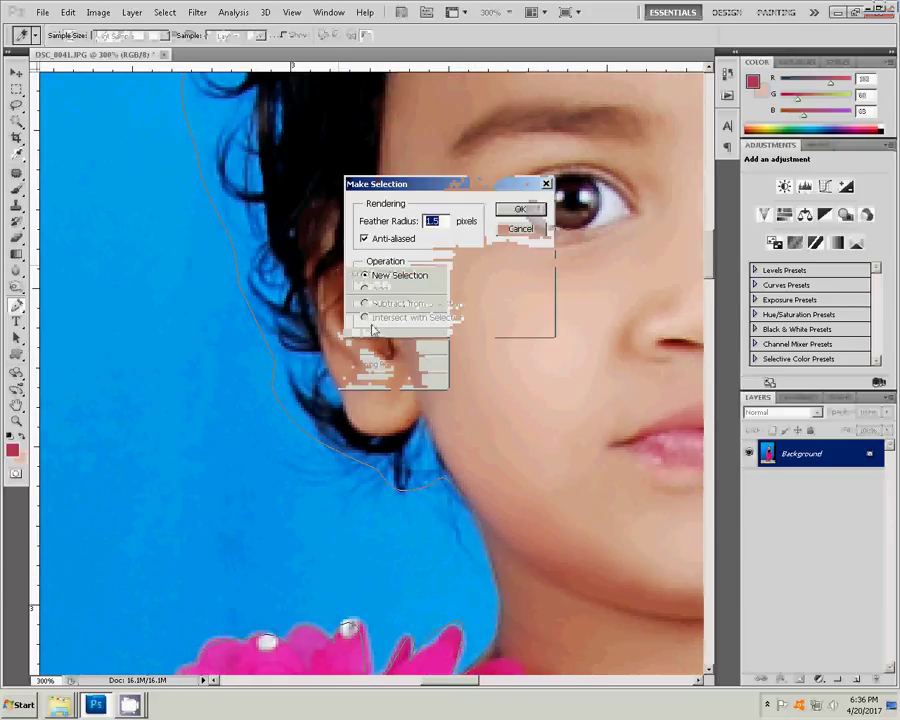
click(509, 217)
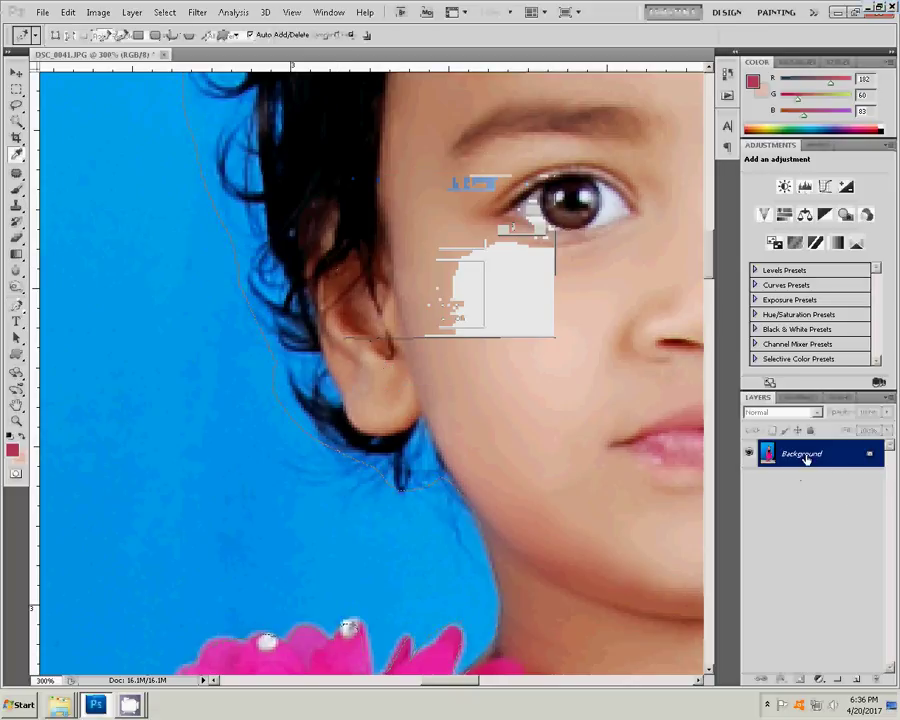
right_click(804, 458)
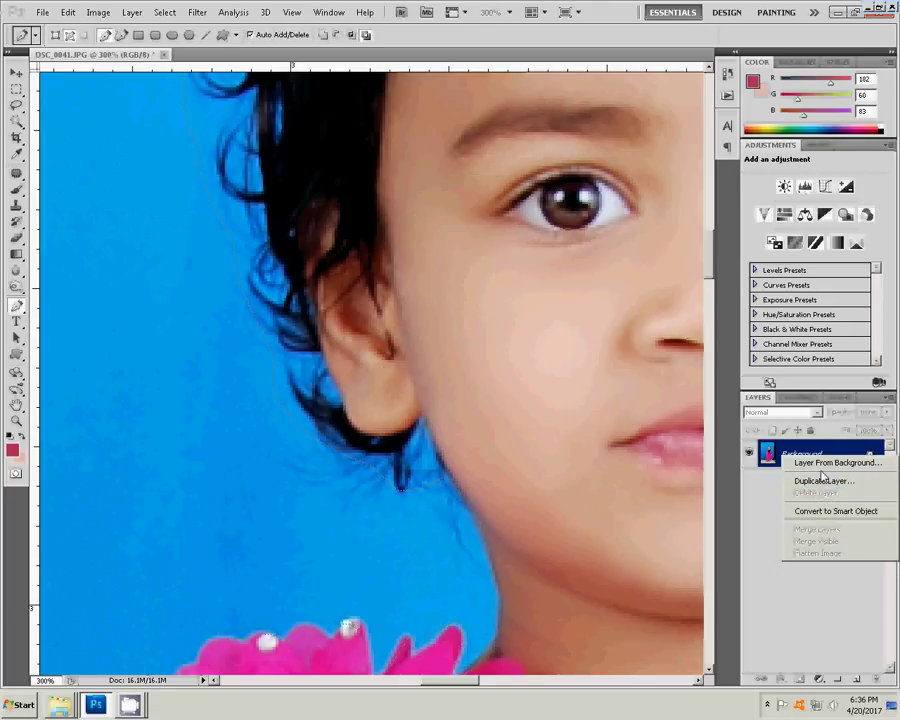
Copy the selected girl onto a new Layer 1 with Layer via Copy
click(100, 14)
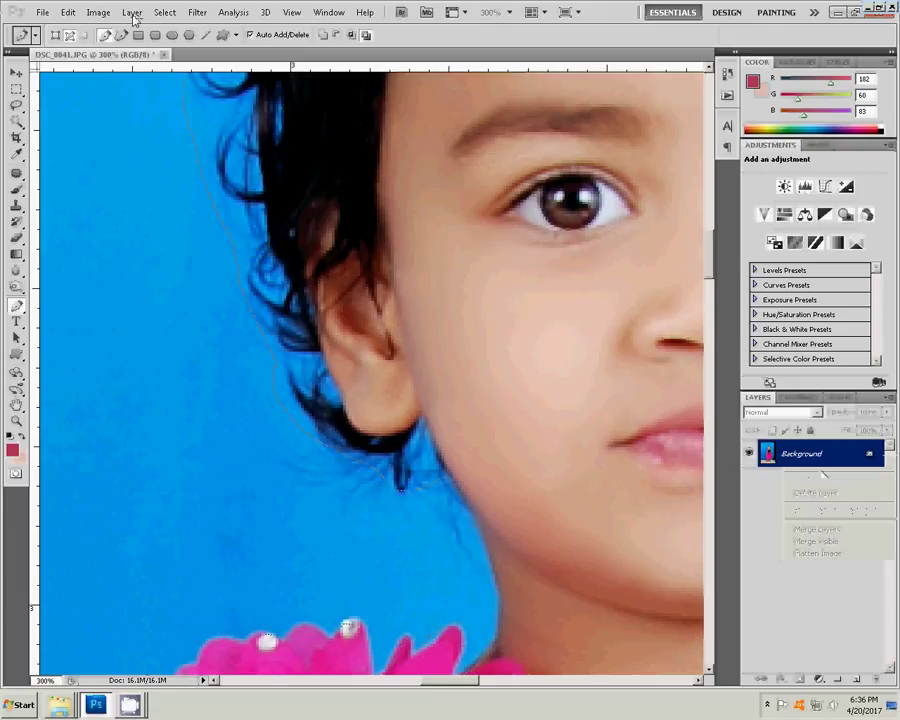
click(133, 14)
mouse_move(160, 27)
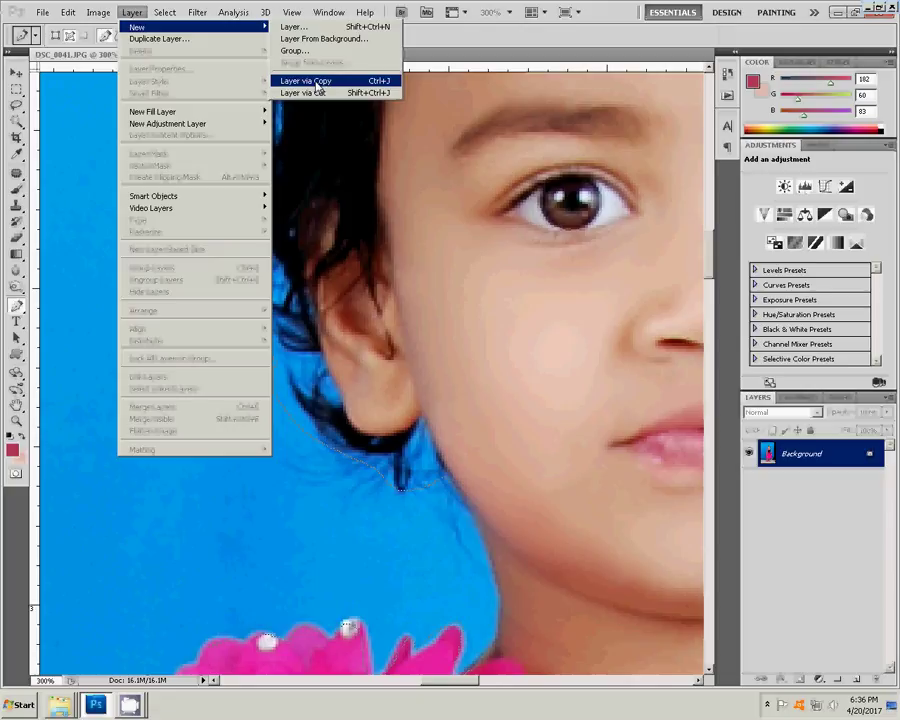
click(386, 81)
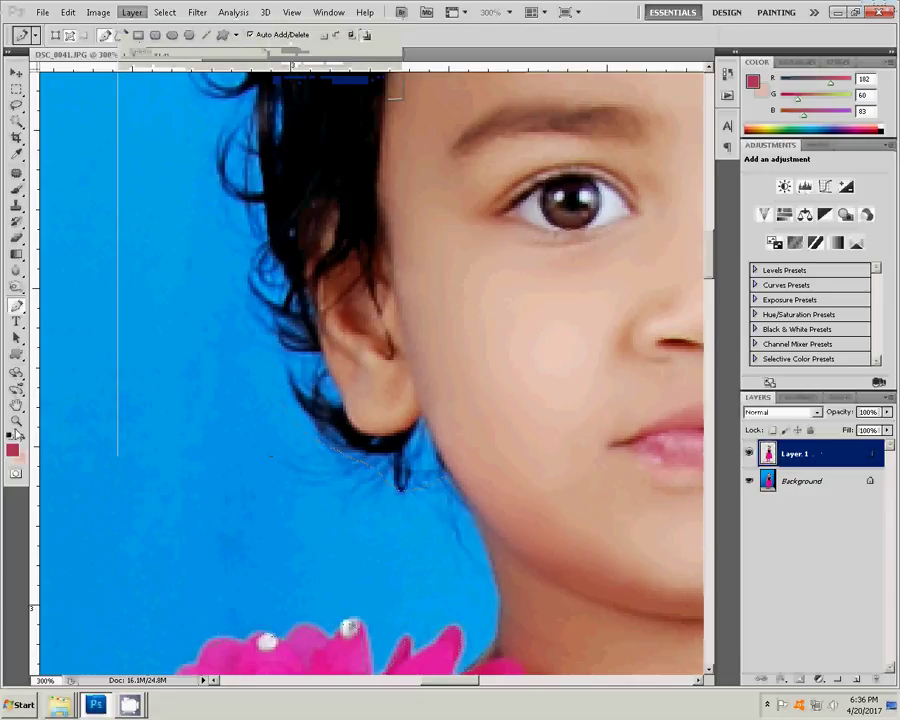
Fit the whole image on screen using the Zoom tool's presets
key(z)
right_click(345, 393)
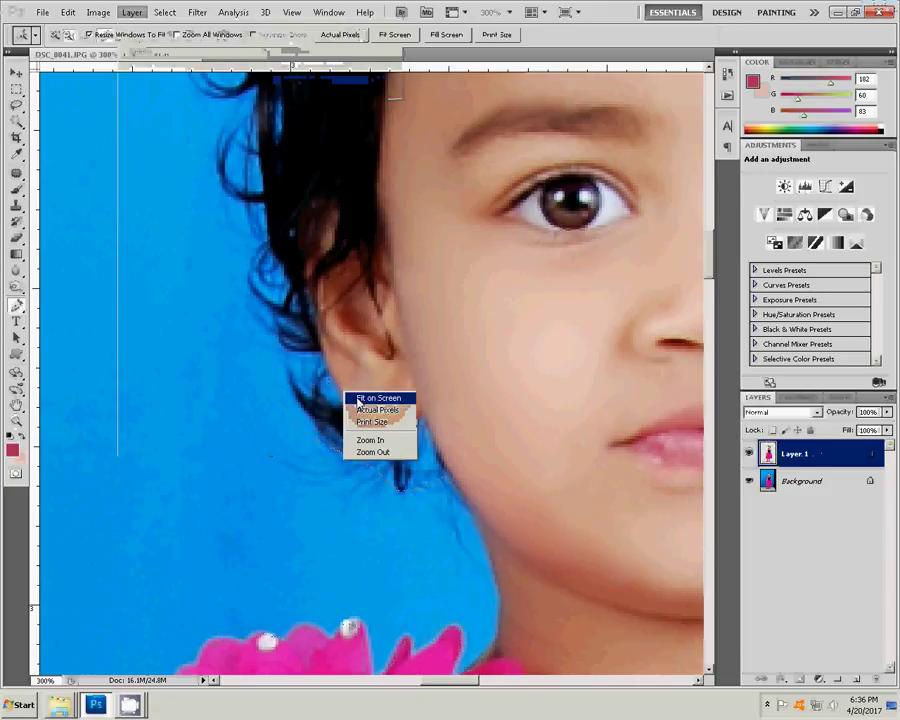
click(358, 399)
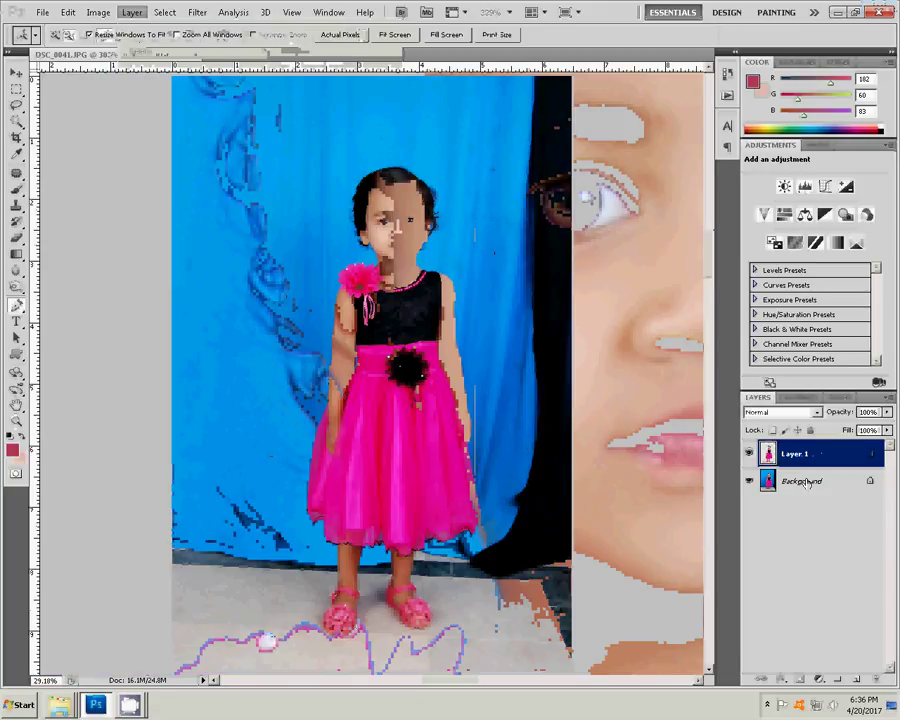
key(alt+bracketleft)
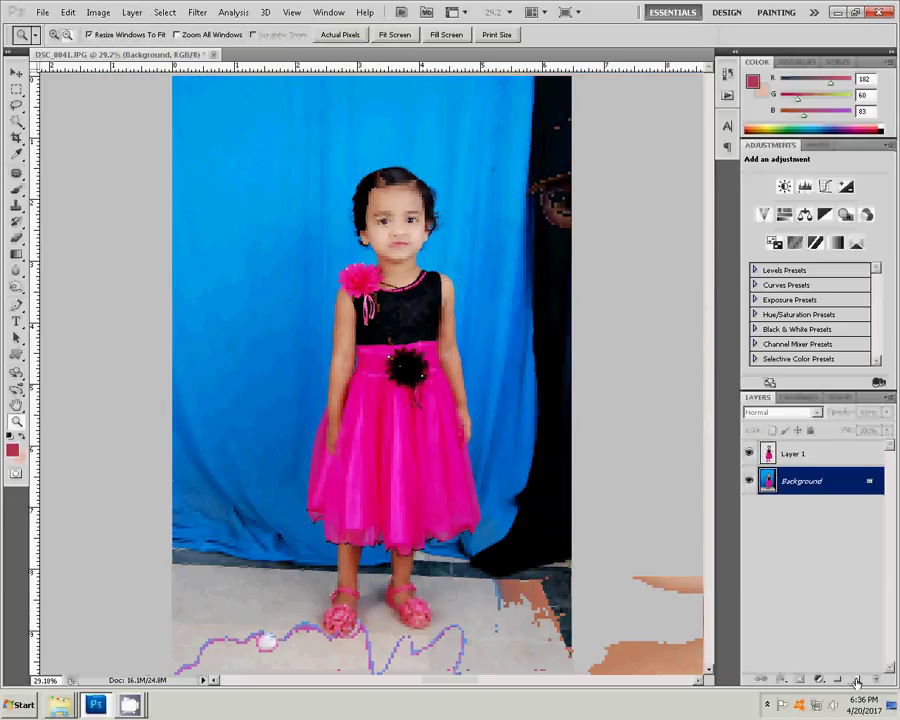
Add a new layer and reset the Gradient Editor to the default presets
click(856, 680)
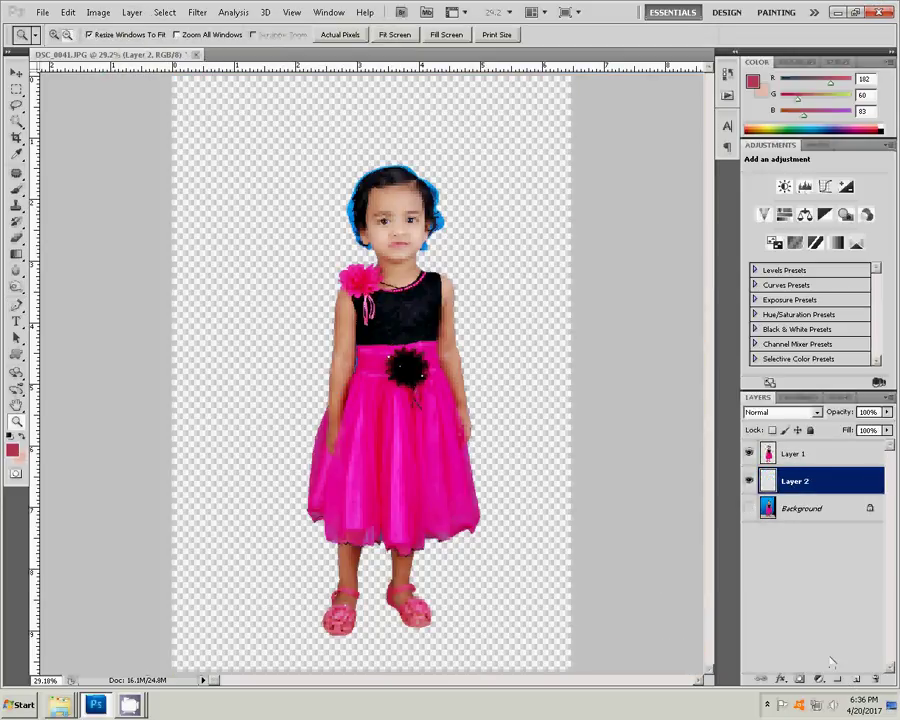
click(16, 254)
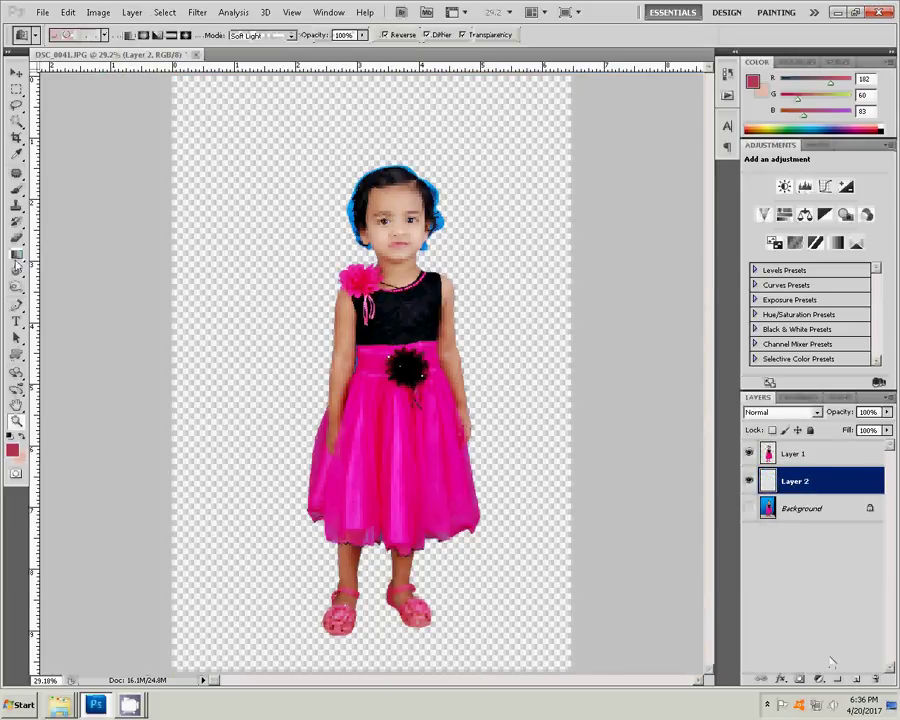
click(93, 38)
click(631, 263)
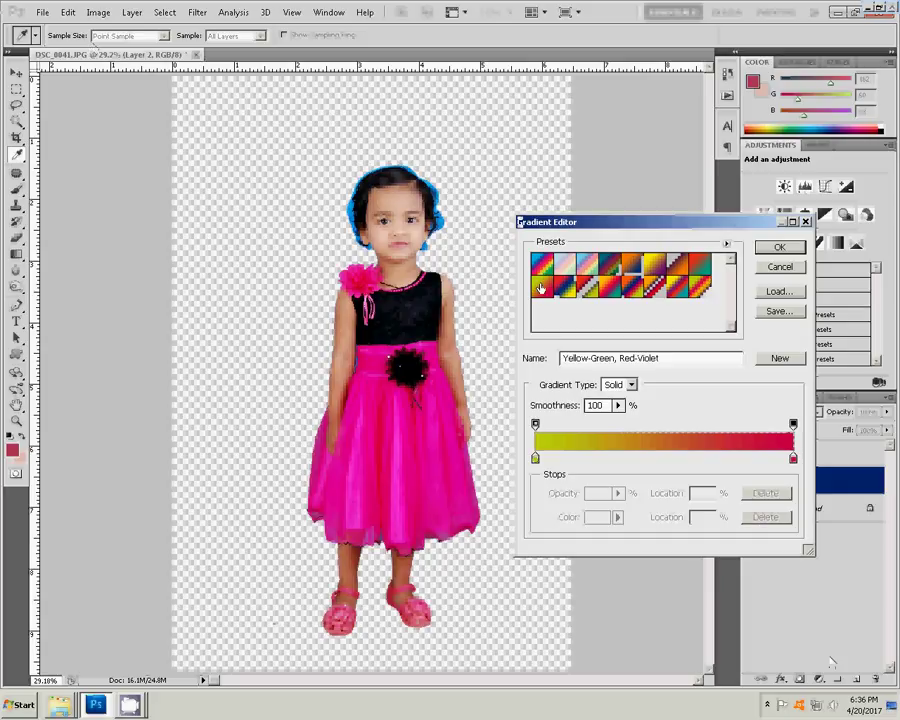
click(725, 244)
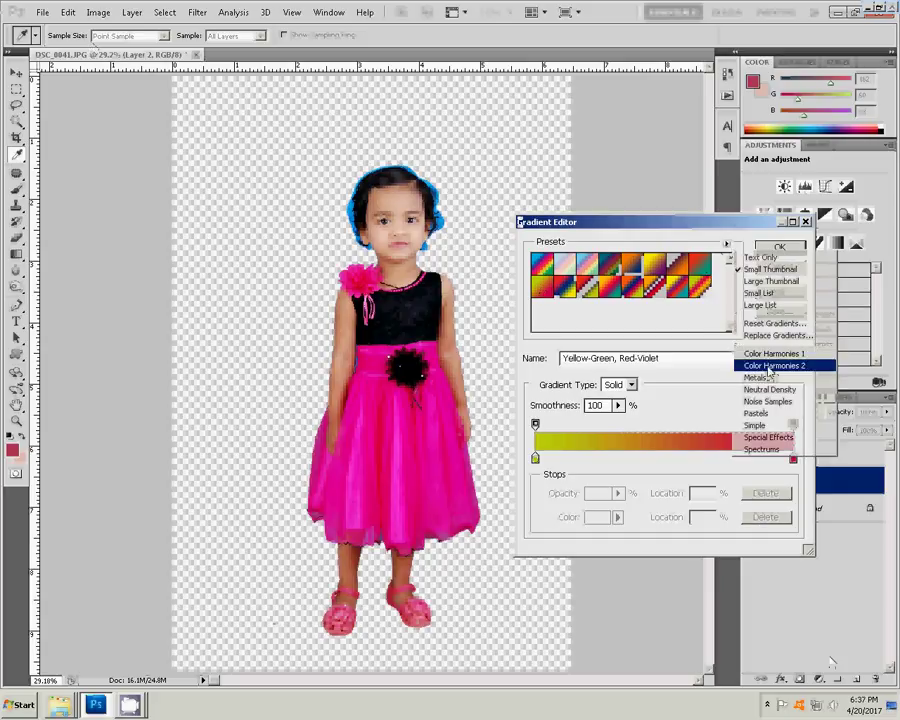
click(768, 324)
click(374, 262)
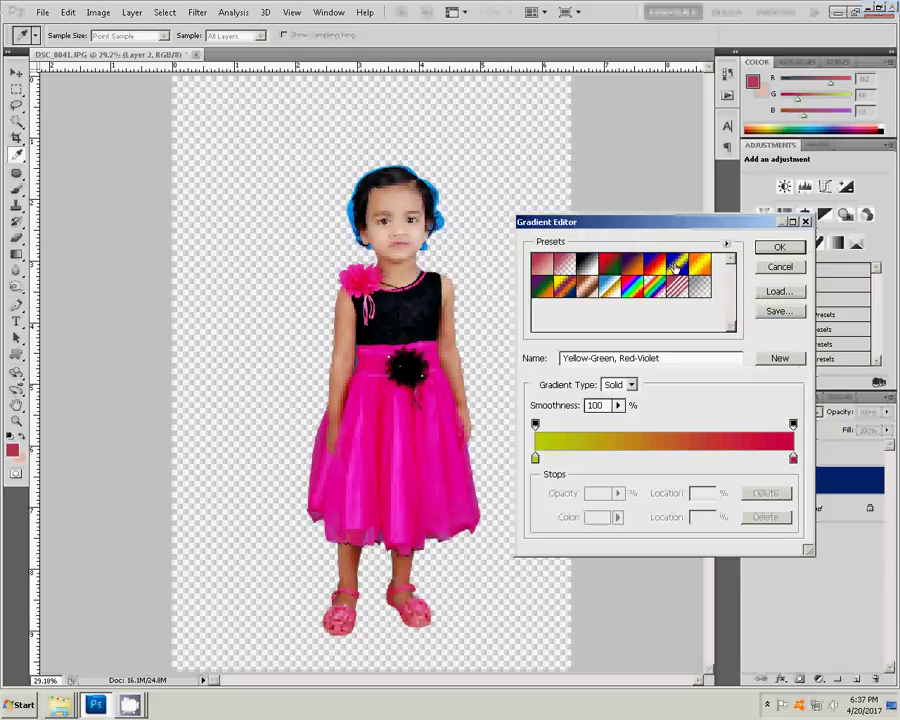
Draw a diagonal Spectrum gradient across the new layer
click(636, 287)
click(779, 247)
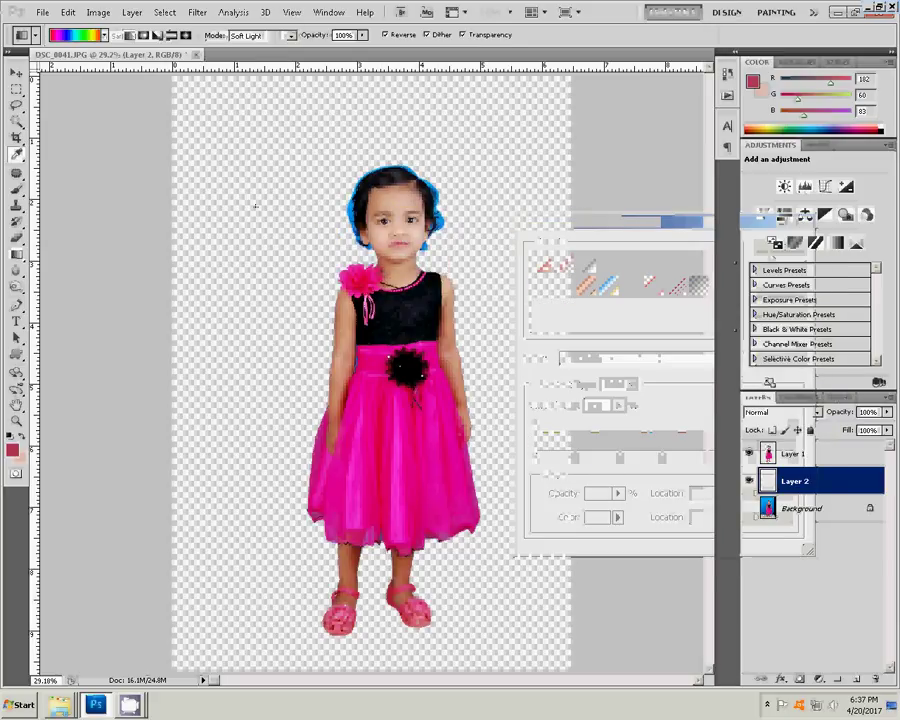
mouse_move(188, 102)
mouse_down()
mouse_move(368, 328)
mouse_move(379, 406)
mouse_up()
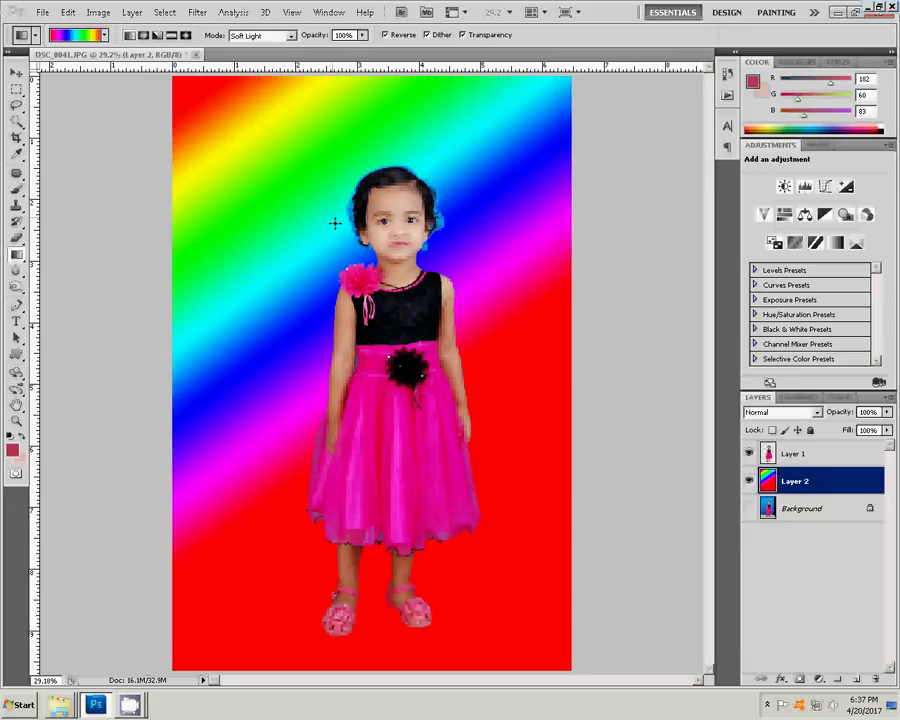
click(16, 73)
Move the girl's Layer 1 up and left, then zoom in on her face
drag(380, 203, 425, 258)
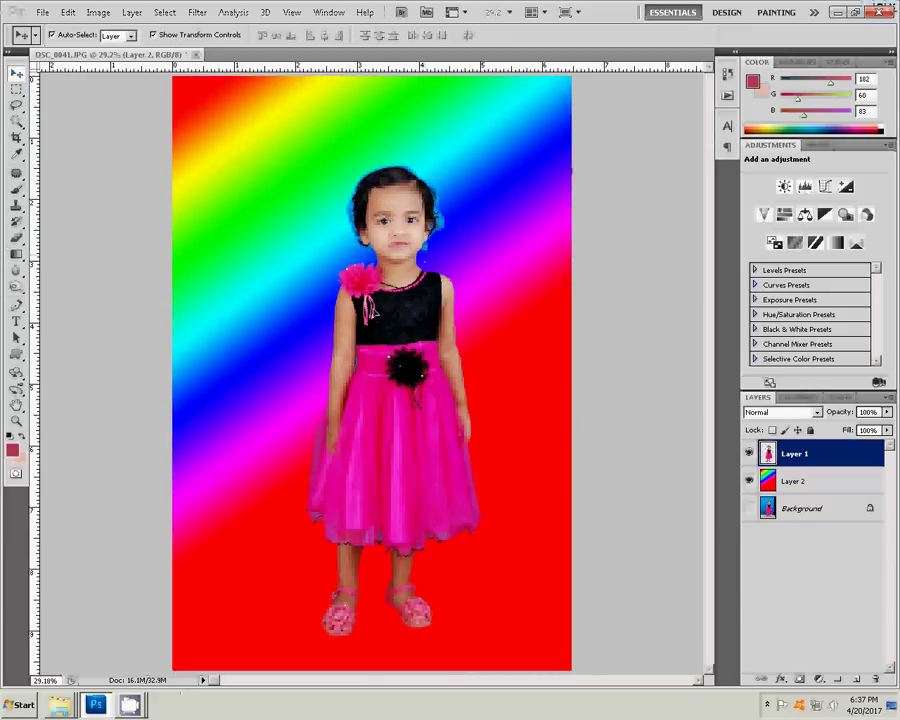
drag(408, 329, 368, 297)
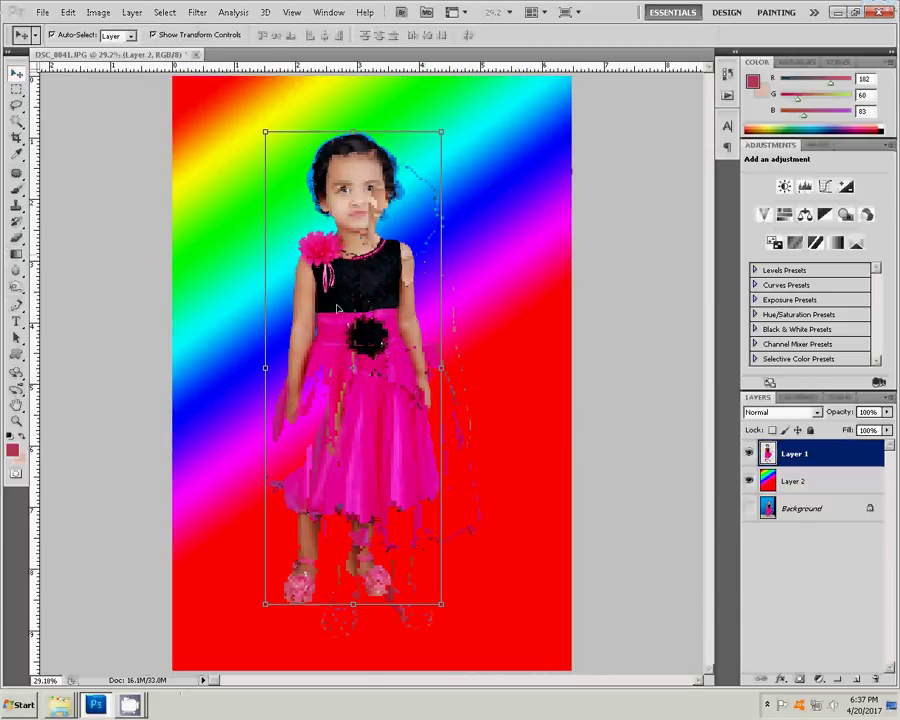
click(16, 423)
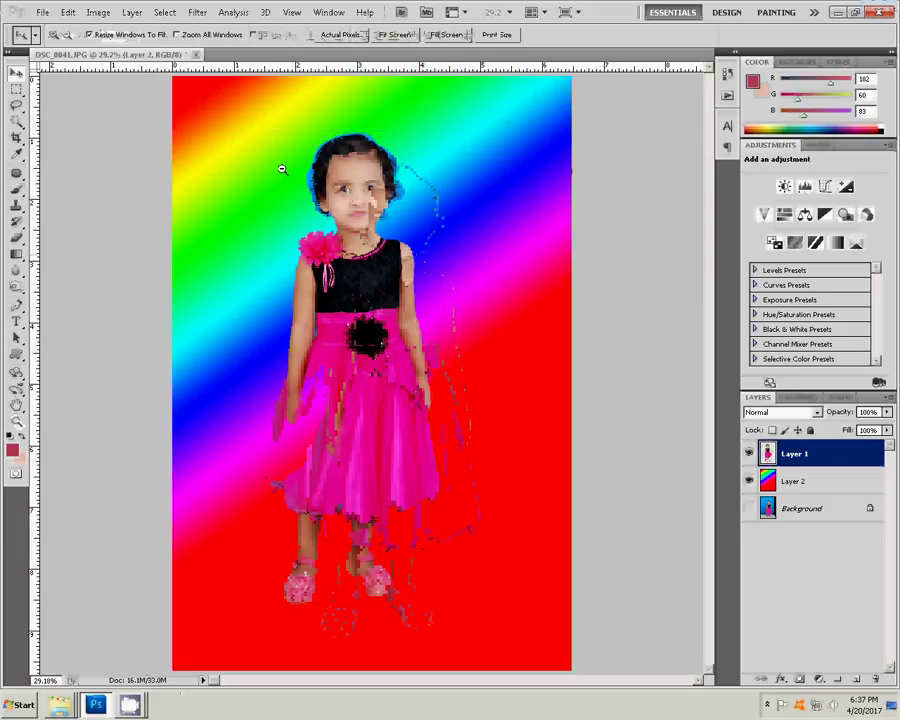
alt+click(369, 221)
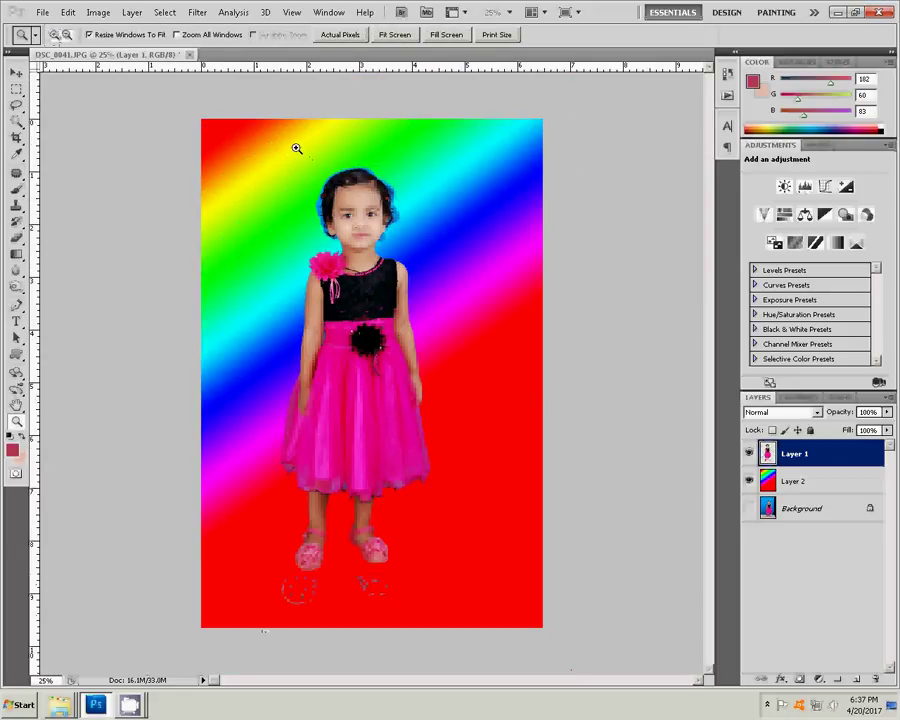
drag(426, 297, 418, 283)
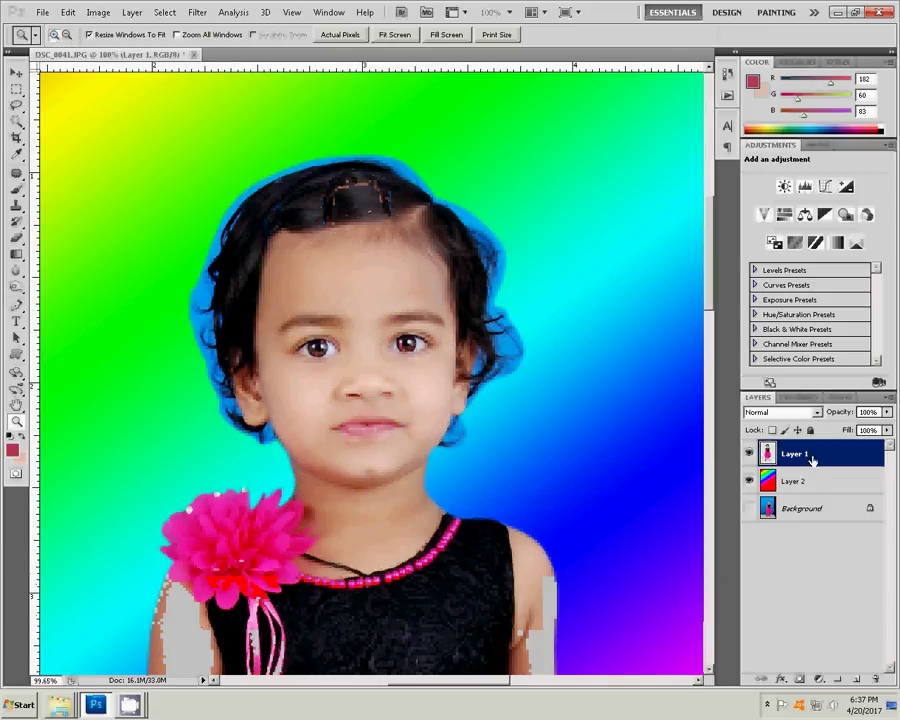
Duplicate Layer 1 as a hidden Layer 1 copy, undoing a trial Black & White adjustment
right_click(810, 458)
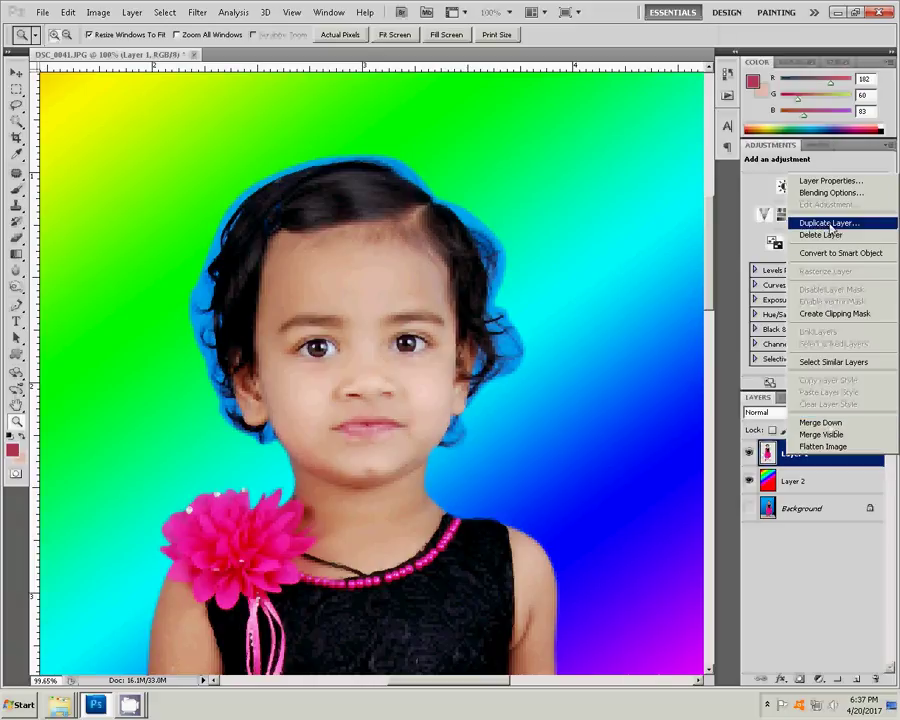
click(829, 223)
click(572, 216)
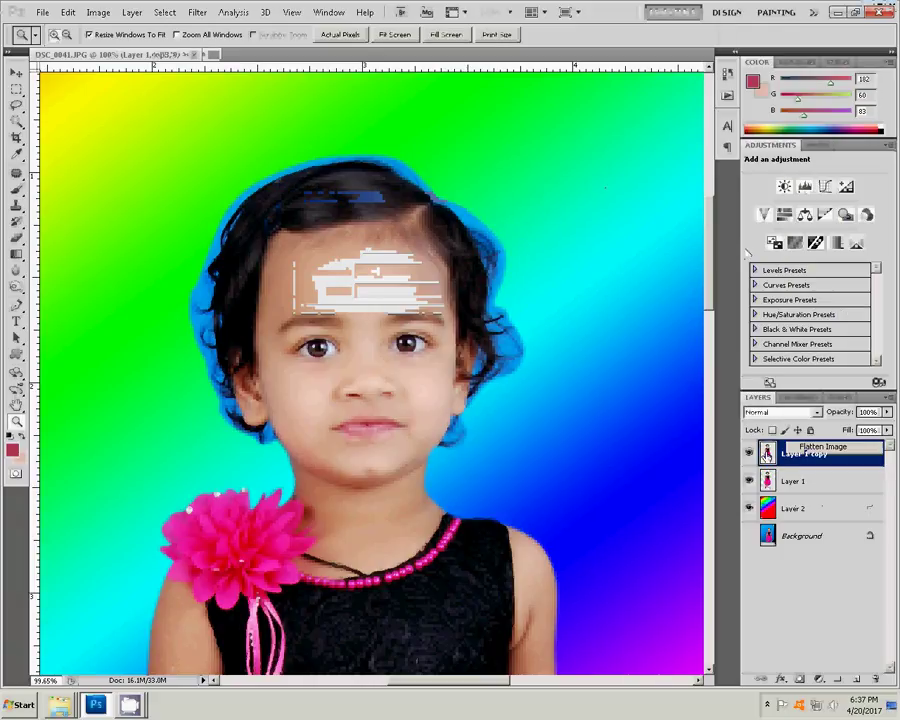
click(749, 453)
click(794, 481)
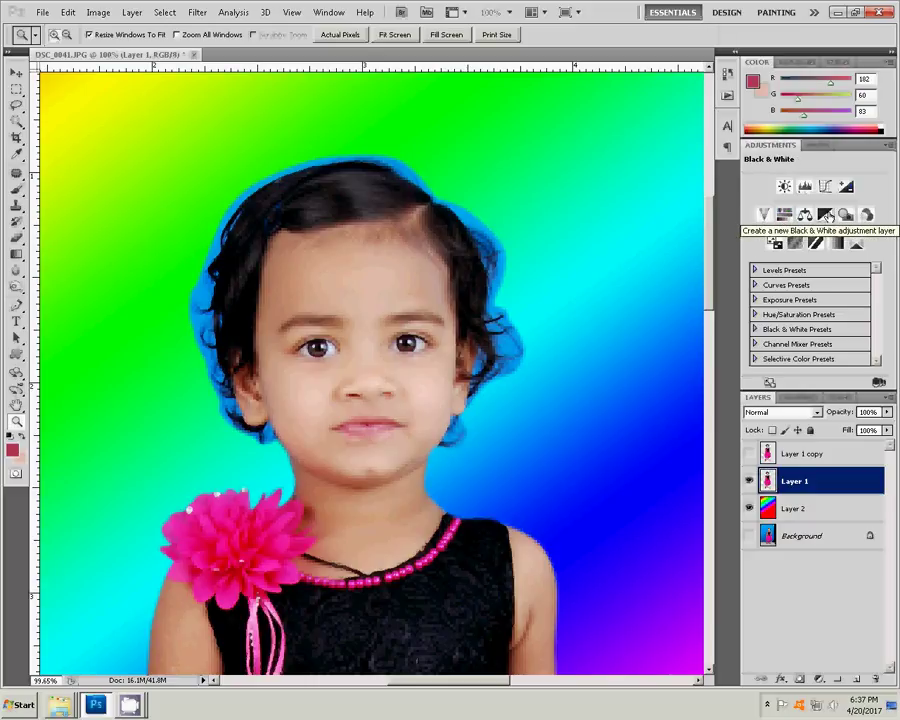
click(827, 216)
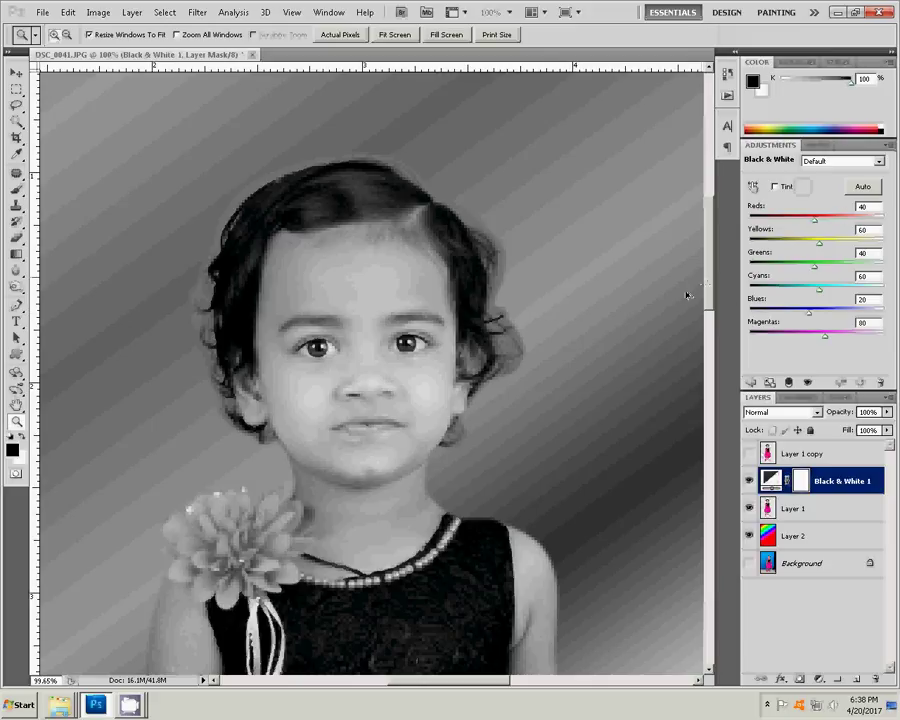
key(ctrl+z)
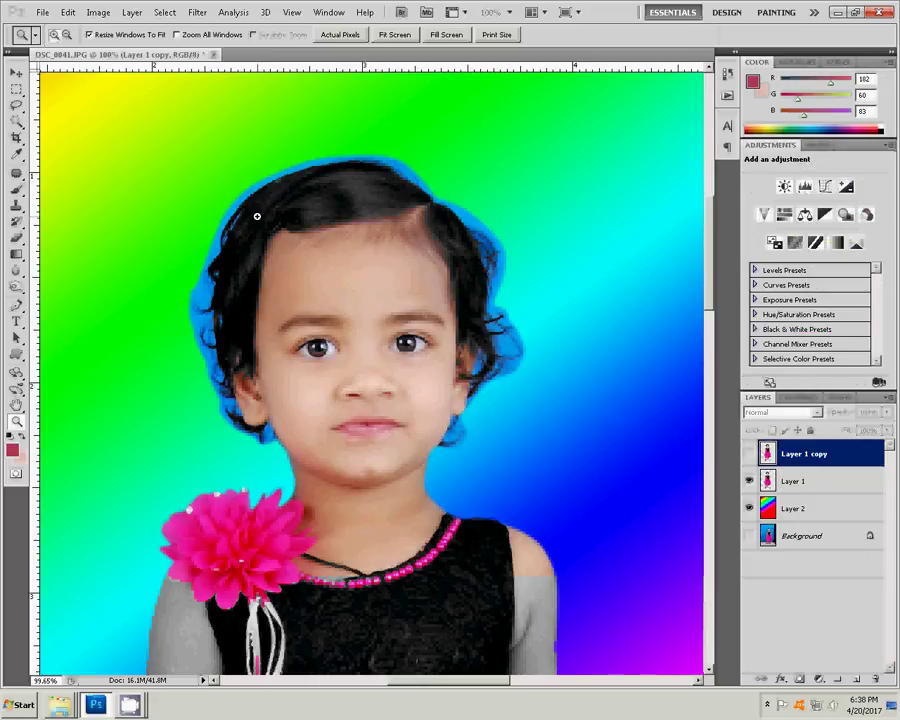
Desaturate the girl on Layer 1 with Shift+Ctrl+U after checking Image > Mode
click(98, 12)
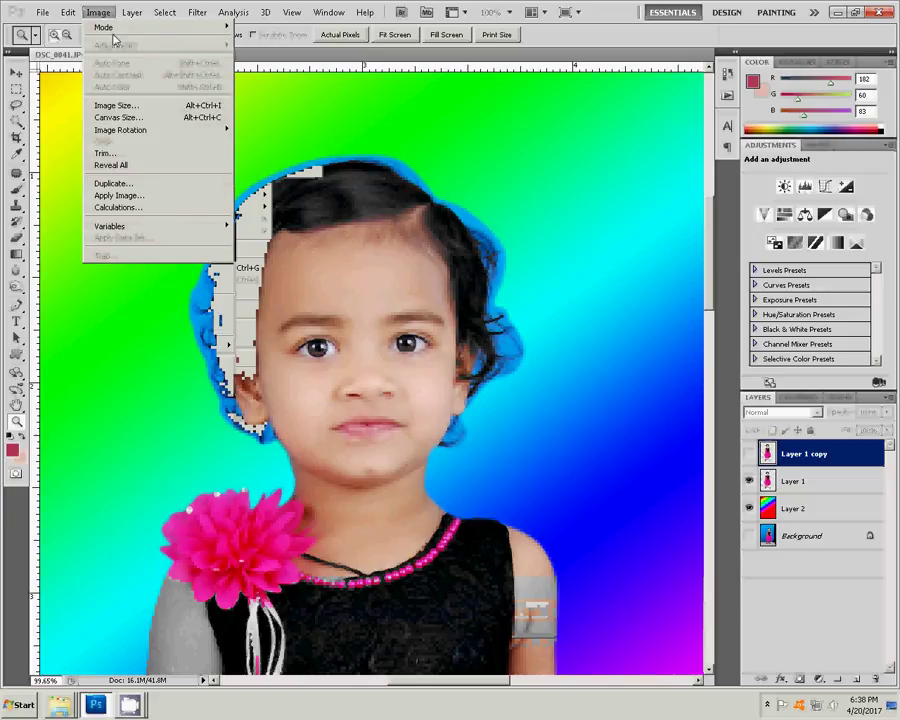
mouse_move(110, 27)
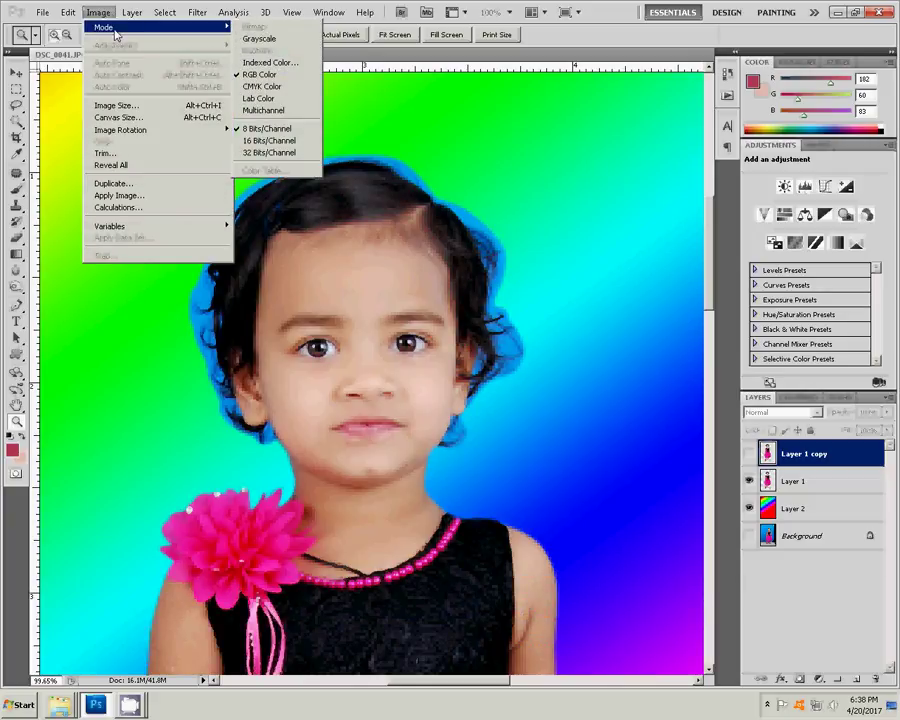
click(551, 449)
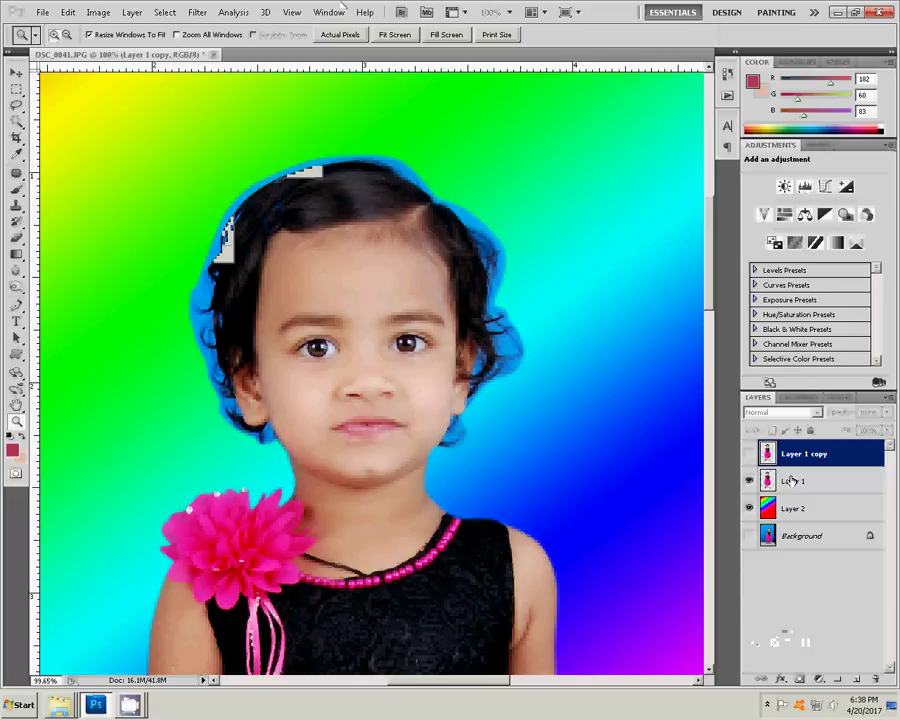
click(794, 482)
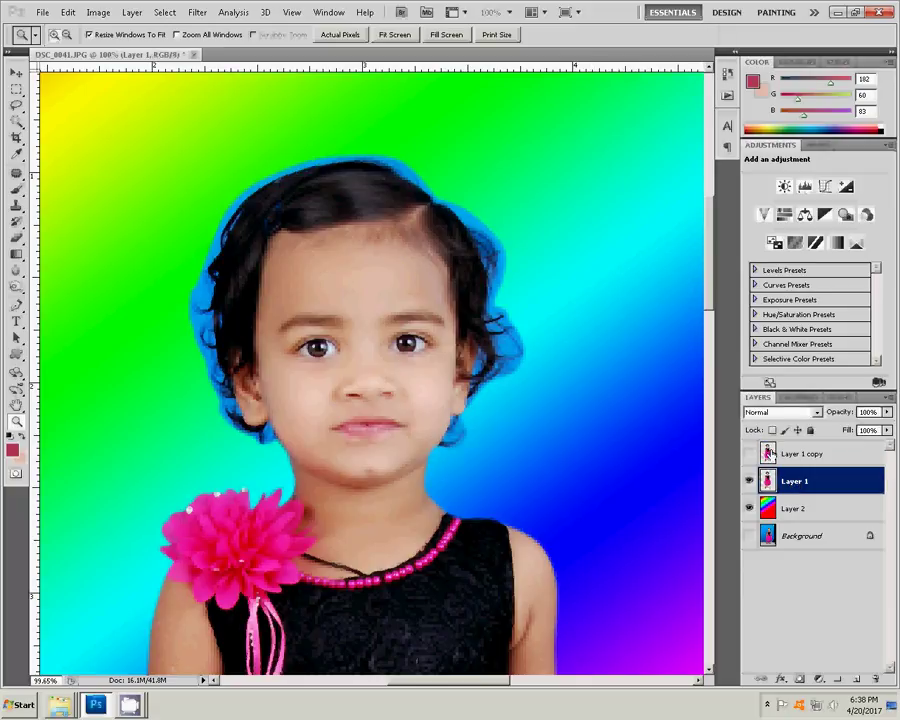
key(ctrl+shift+u)
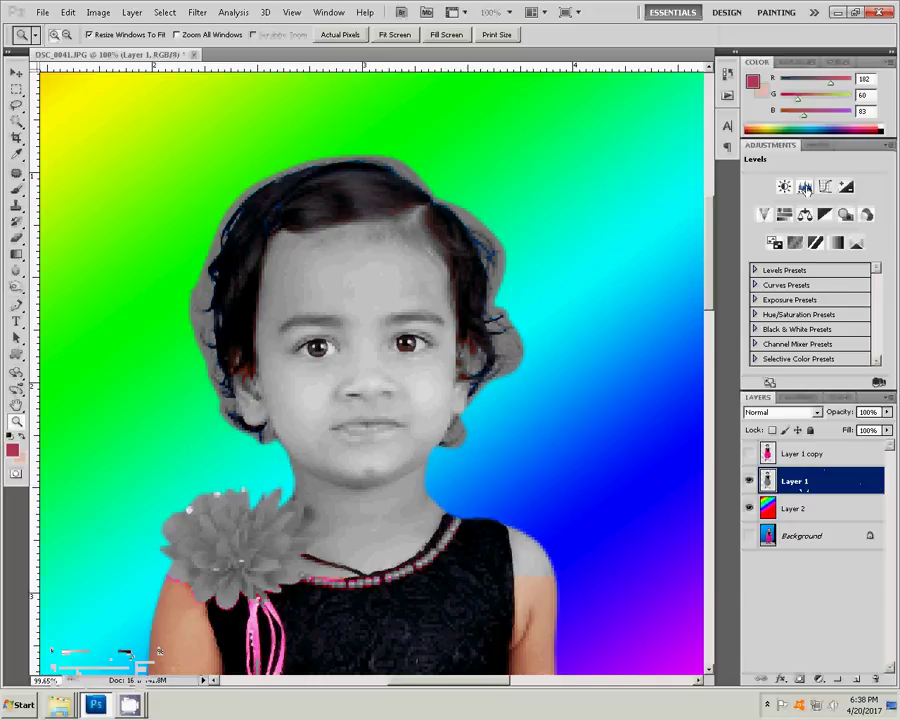
Add a Levels adjustment above Layer 1 and sample the image for its black point
click(806, 188)
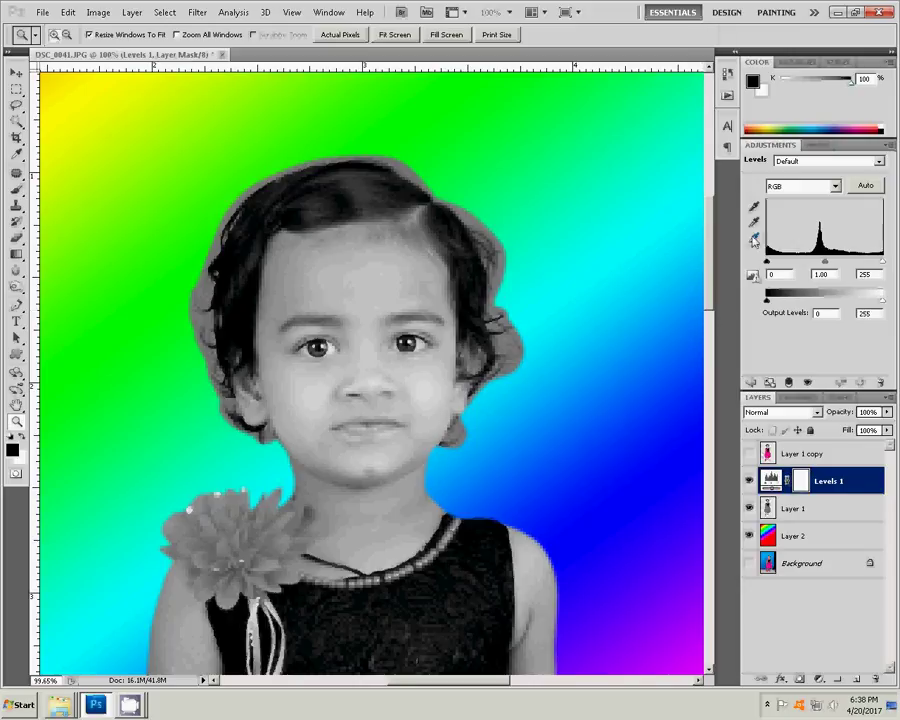
click(755, 208)
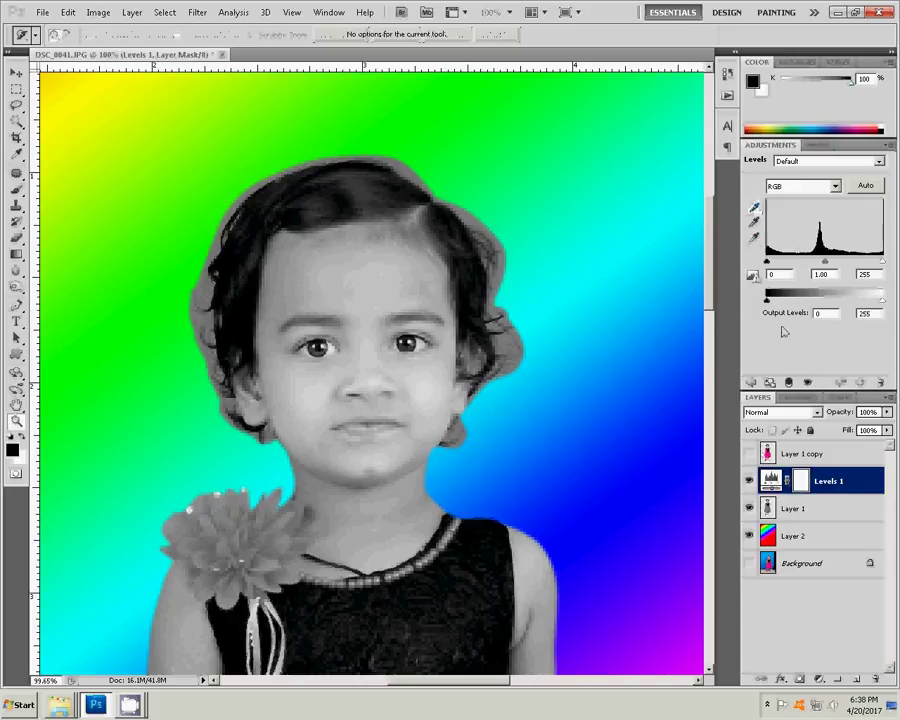
click(205, 290)
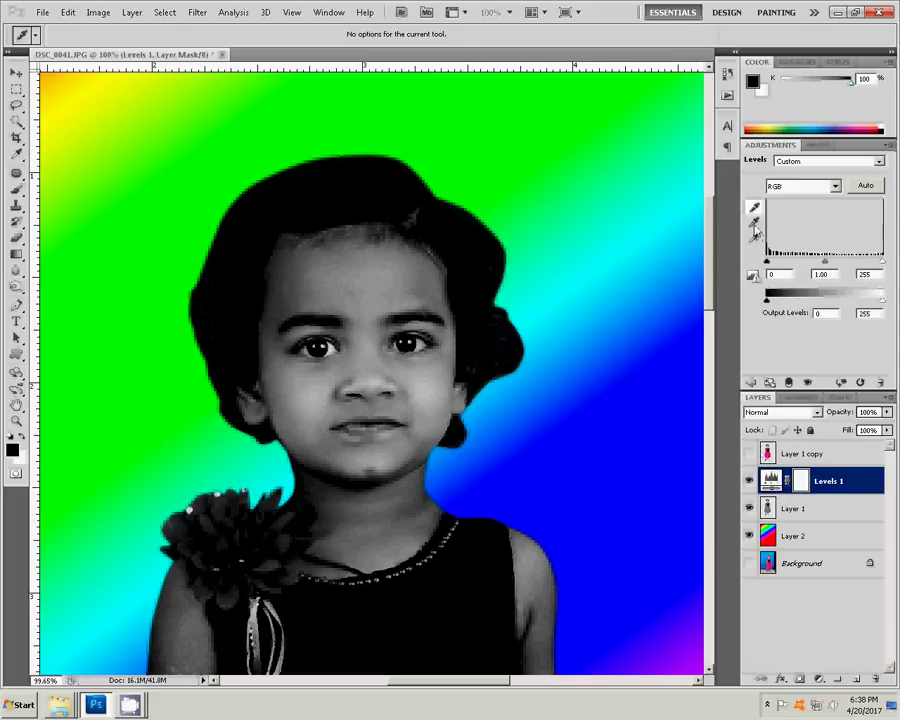
click(498, 234)
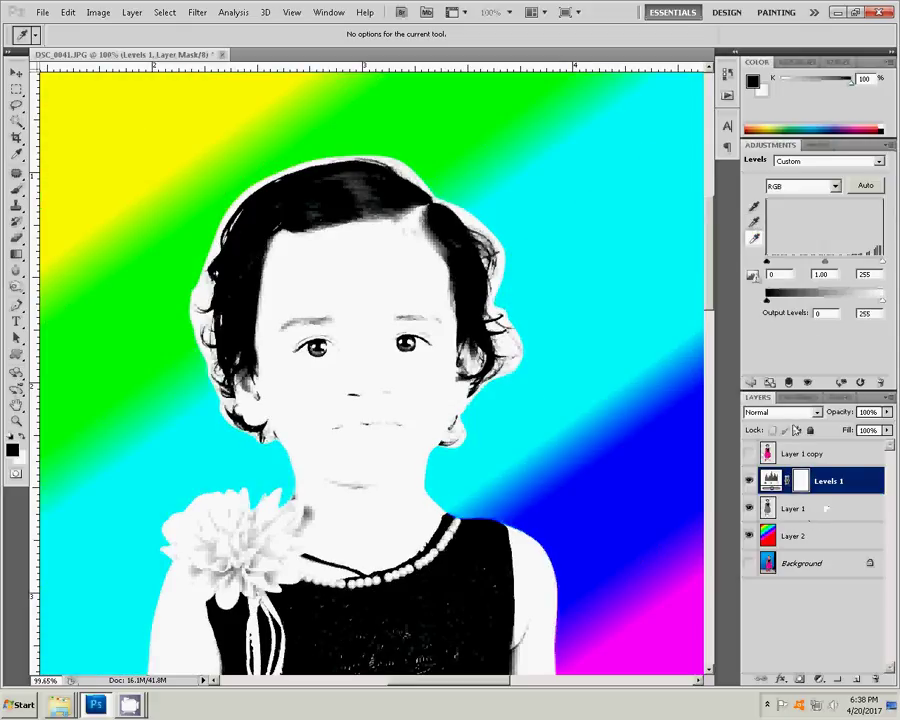
Set Levels 1 to Multiply blend mode and pick its white-point eyedropper
click(783, 412)
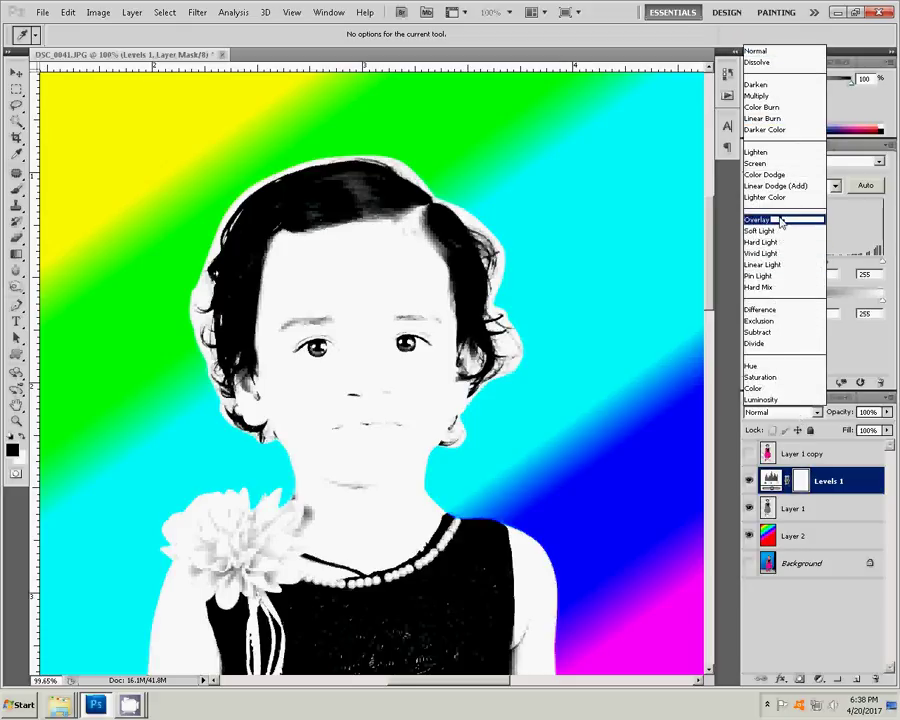
click(765, 96)
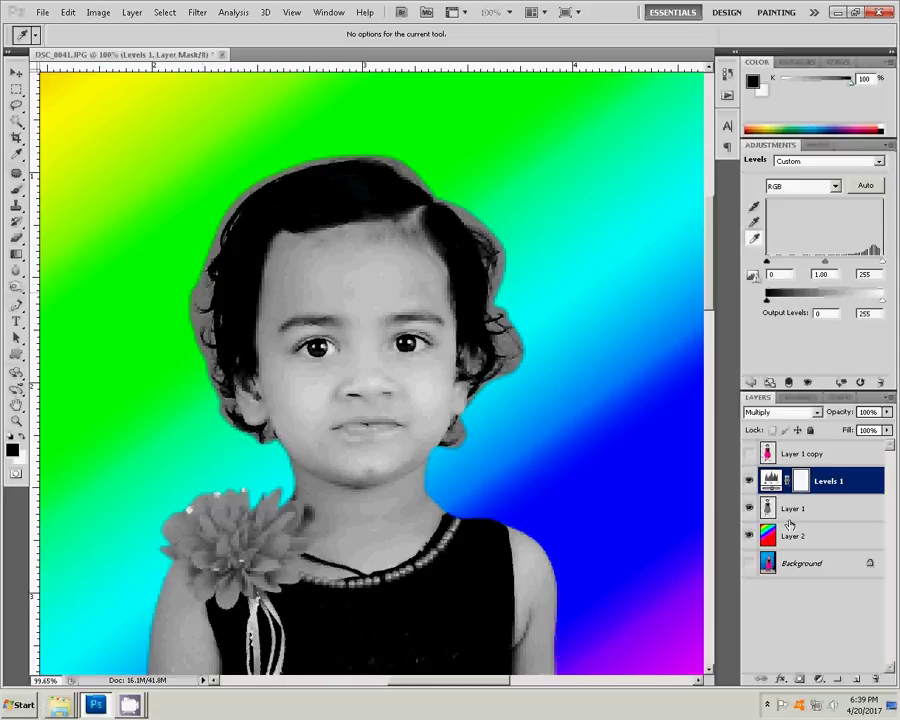
click(790, 509)
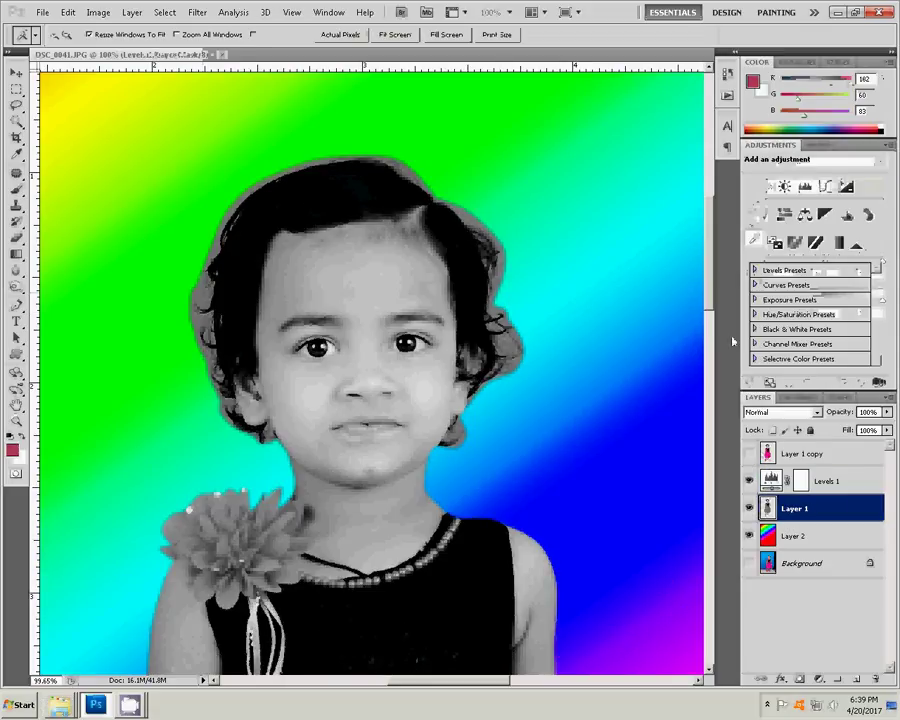
click(826, 480)
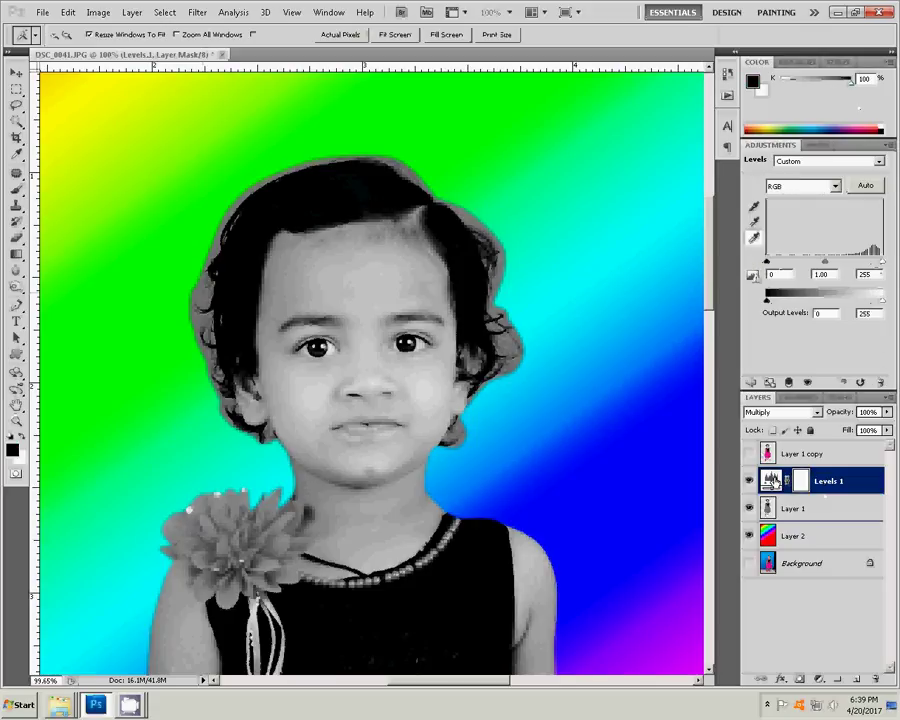
click(771, 480)
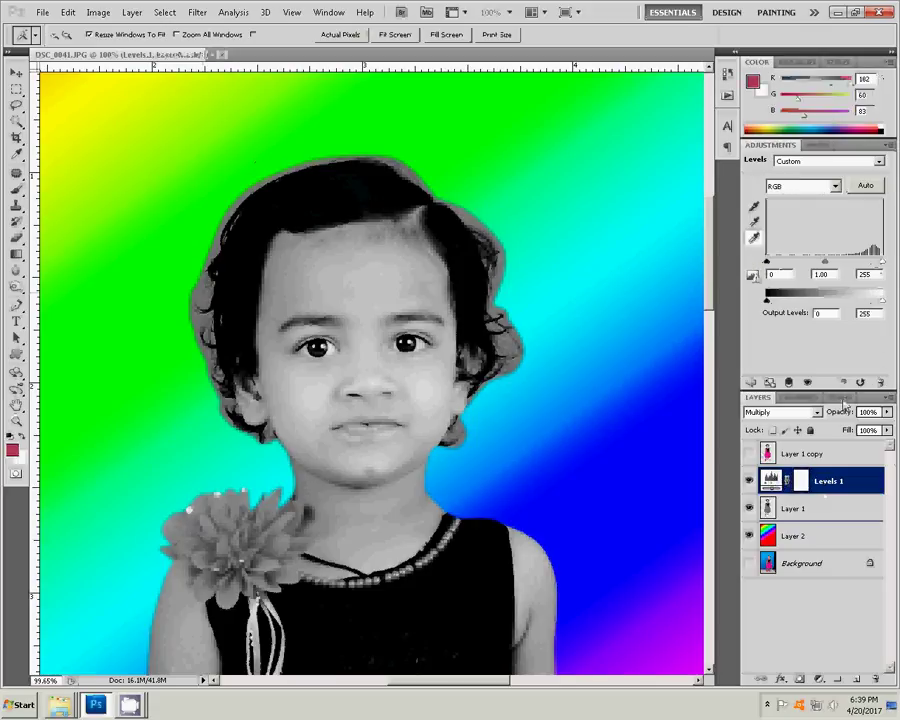
click(754, 238)
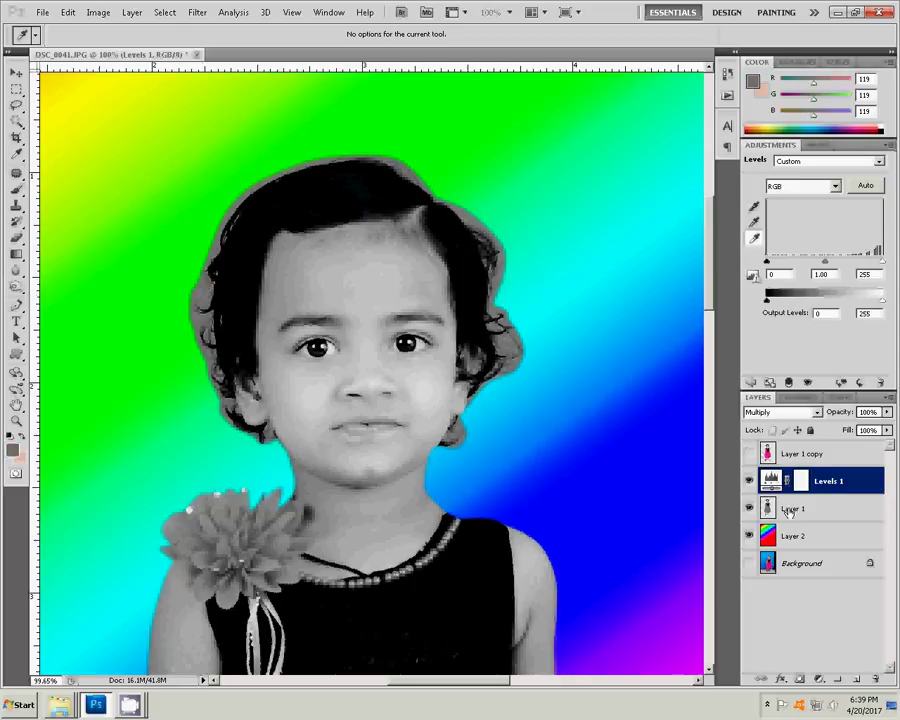
Brighten Layer 1 with Levels (Ctrl+L) by sampling a white point
double_click(789, 511)
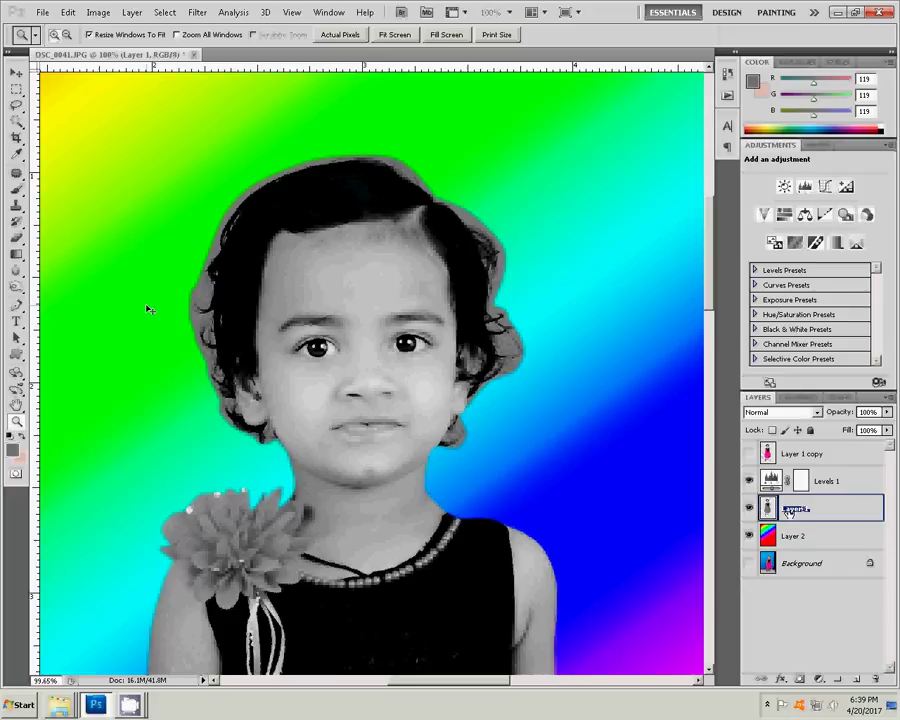
key(ctrl+l)
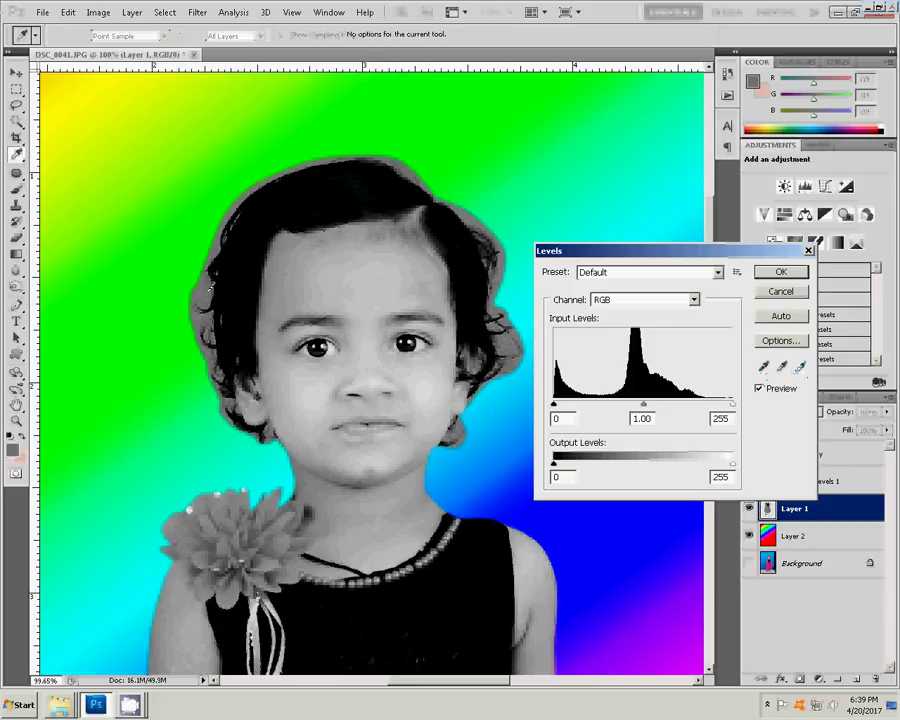
click(781, 315)
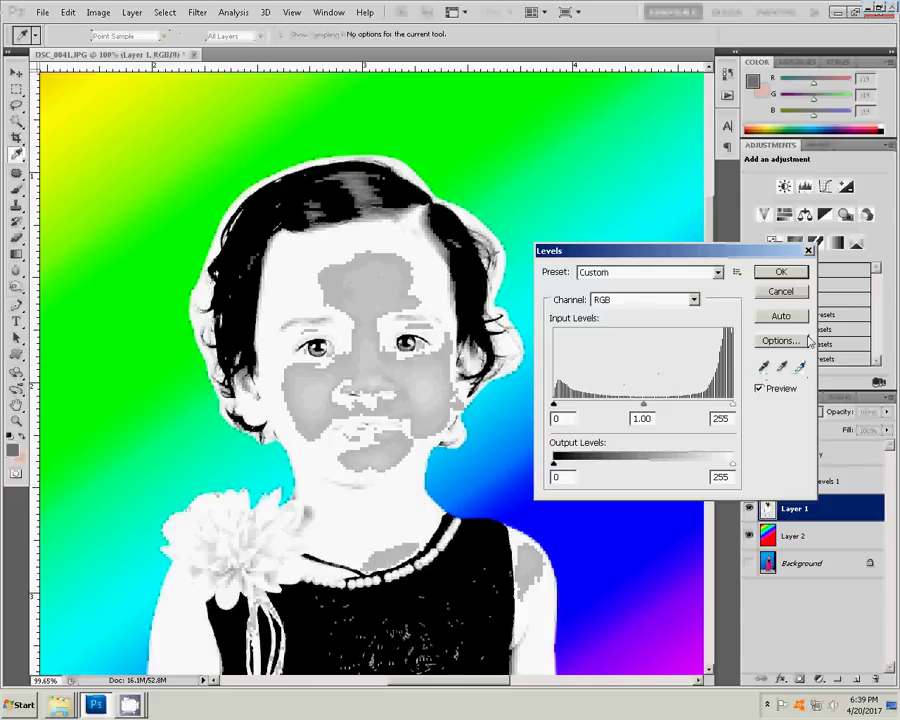
click(781, 274)
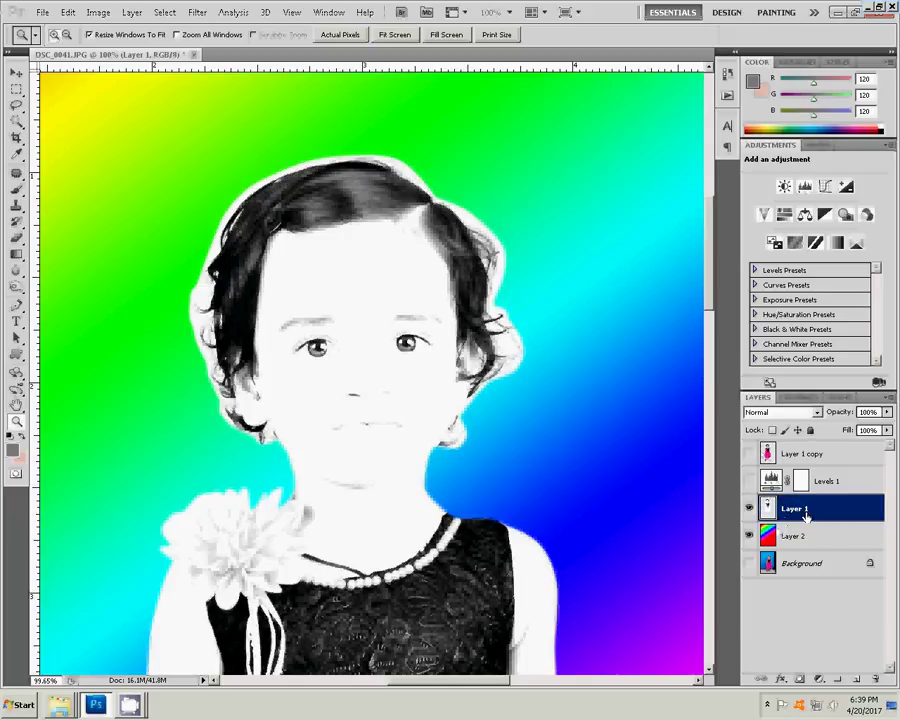
Set Layer 1 to Multiply, hide Levels 1 and show the colour Layer 1 copy
click(771, 414)
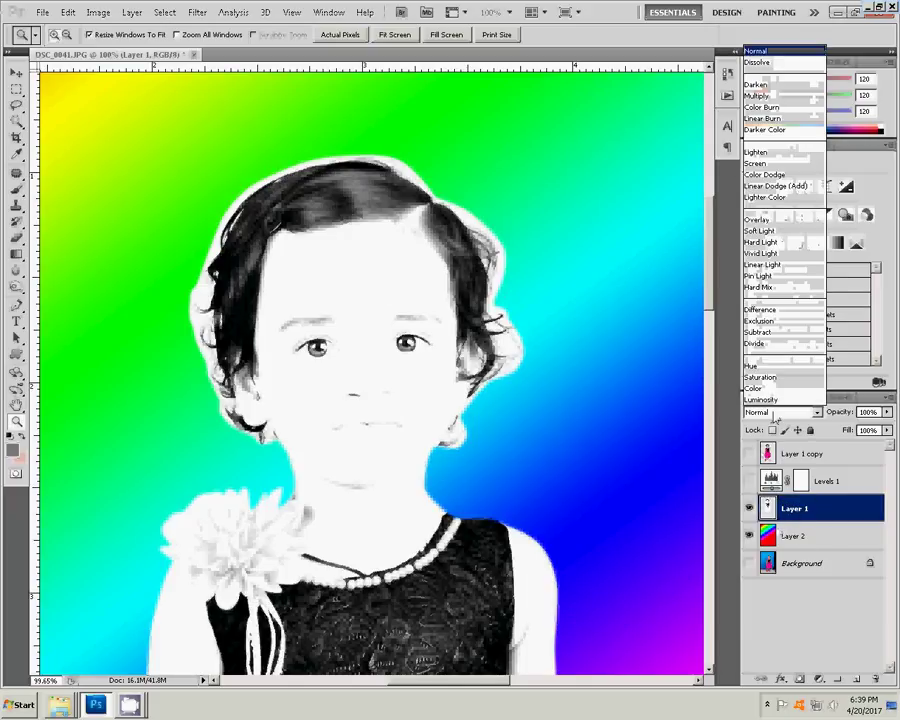
click(764, 96)
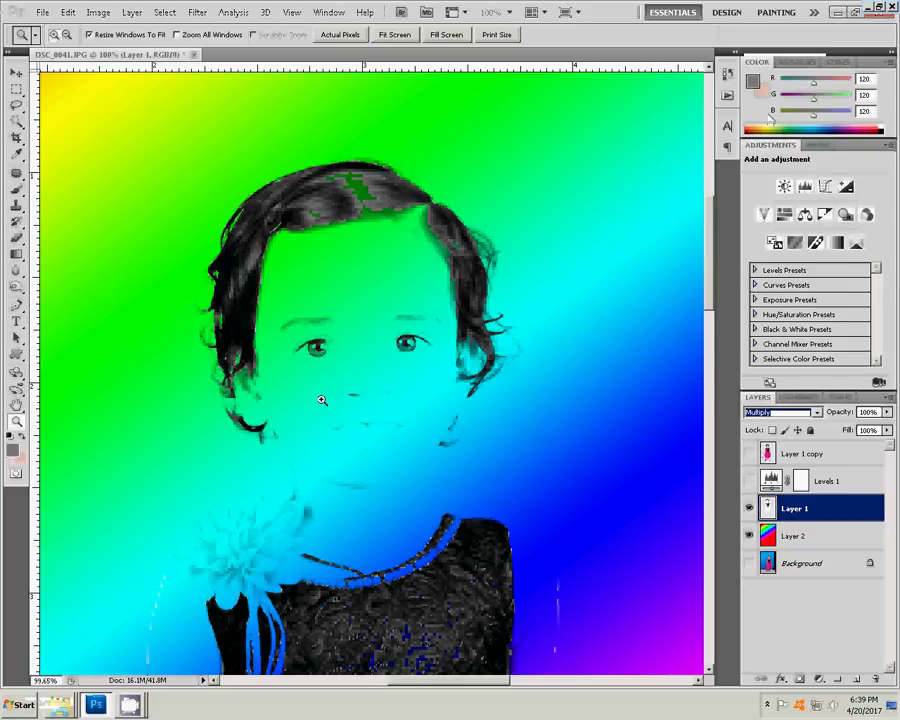
click(749, 455)
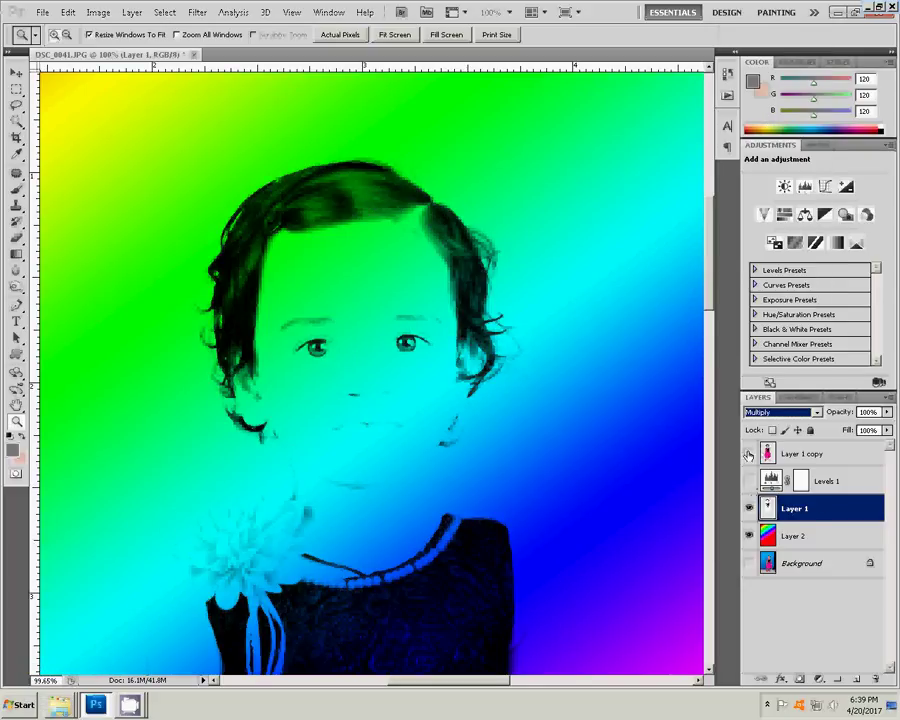
click(749, 455)
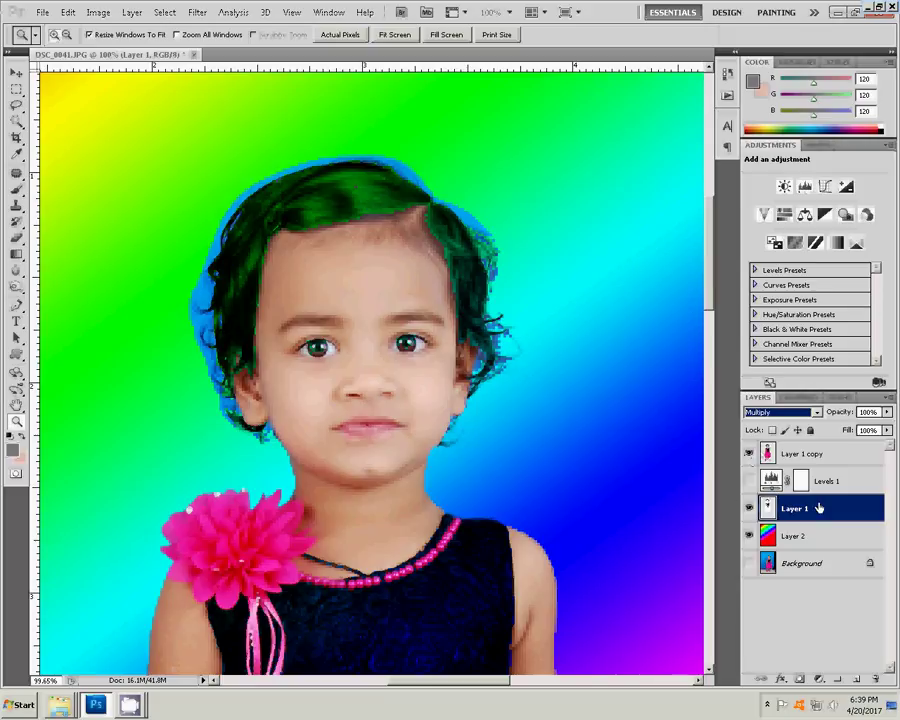
Select Layer 1 copy and set up the Eraser at 100% opacity with a 30 px brush
click(789, 456)
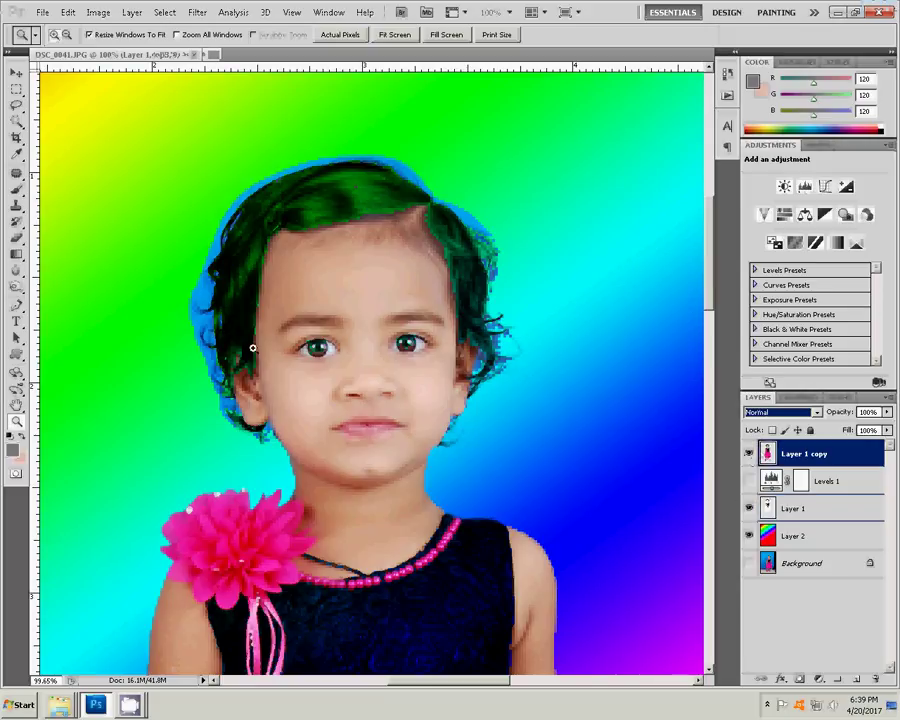
click(261, 347)
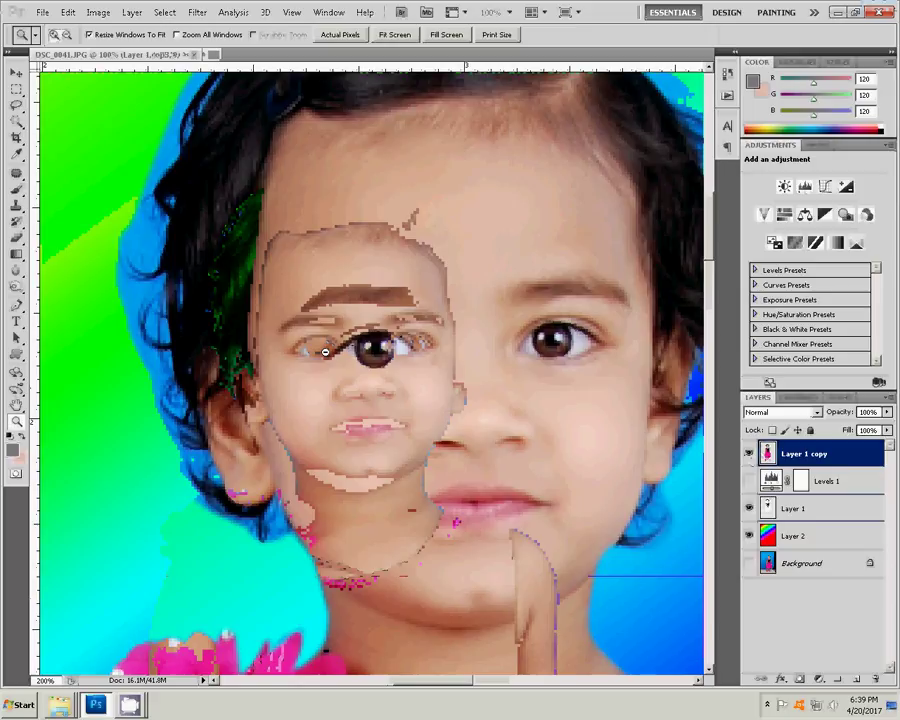
alt+click(490, 380)
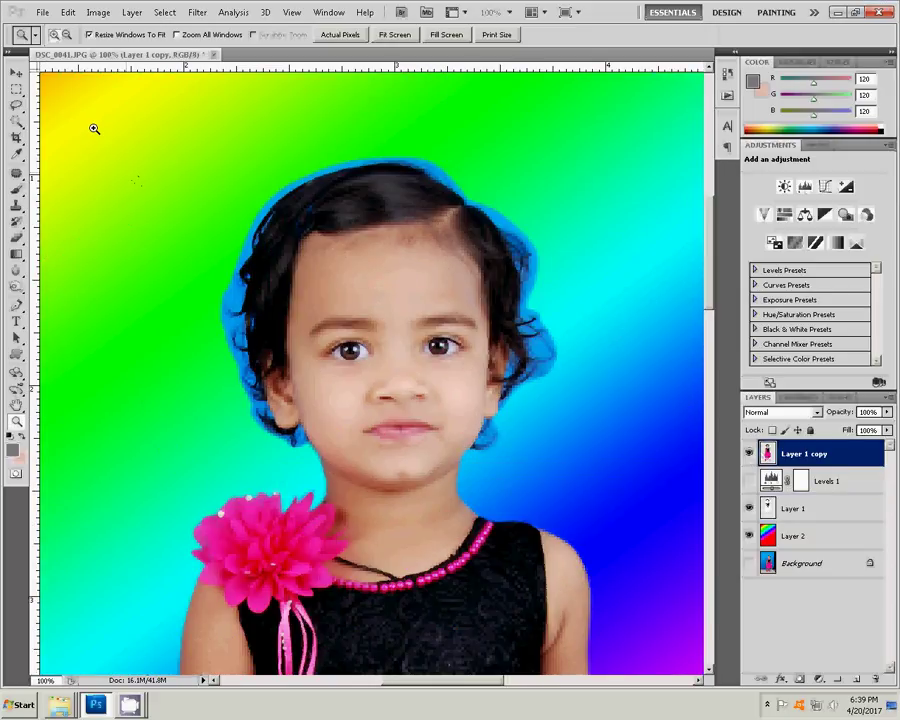
key(e)
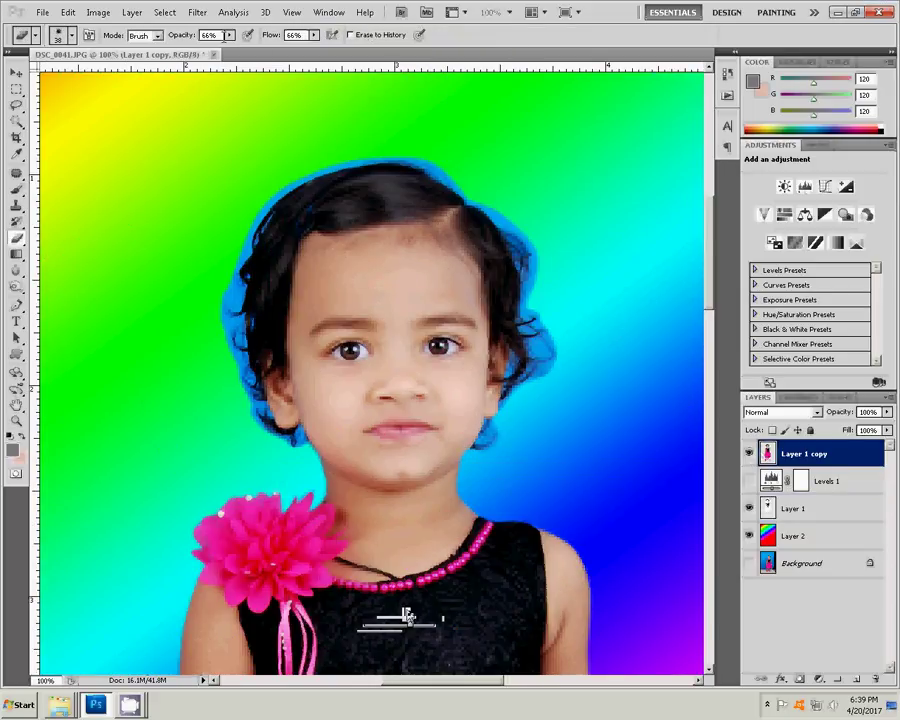
mouse_move(230, 35)
mouse_down()
mouse_move(297, 51)
mouse_move(345, 49)
mouse_up()
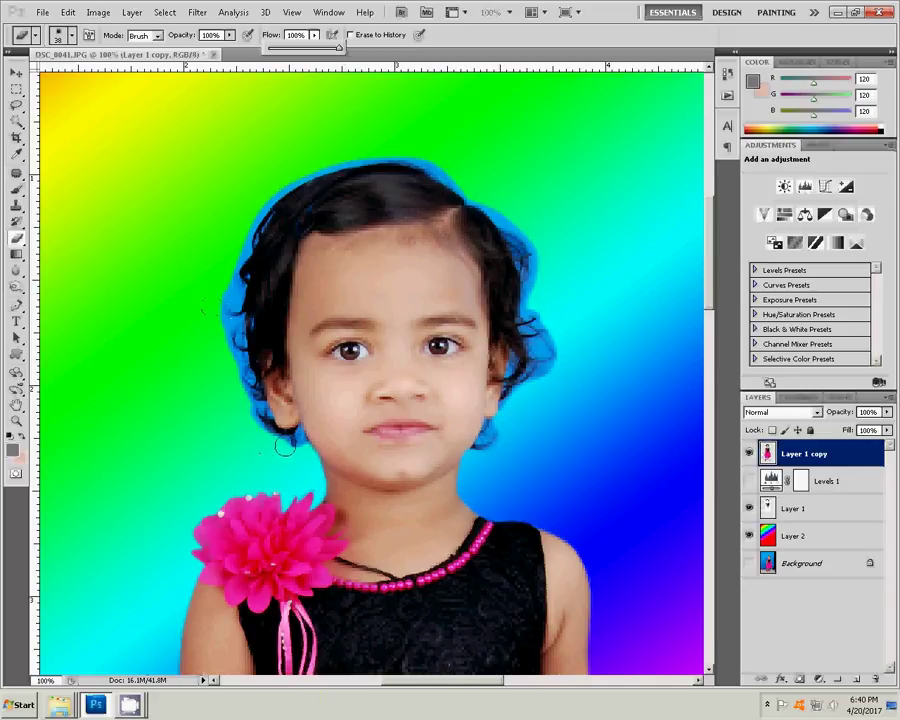
right_click(177, 410)
click(196, 429)
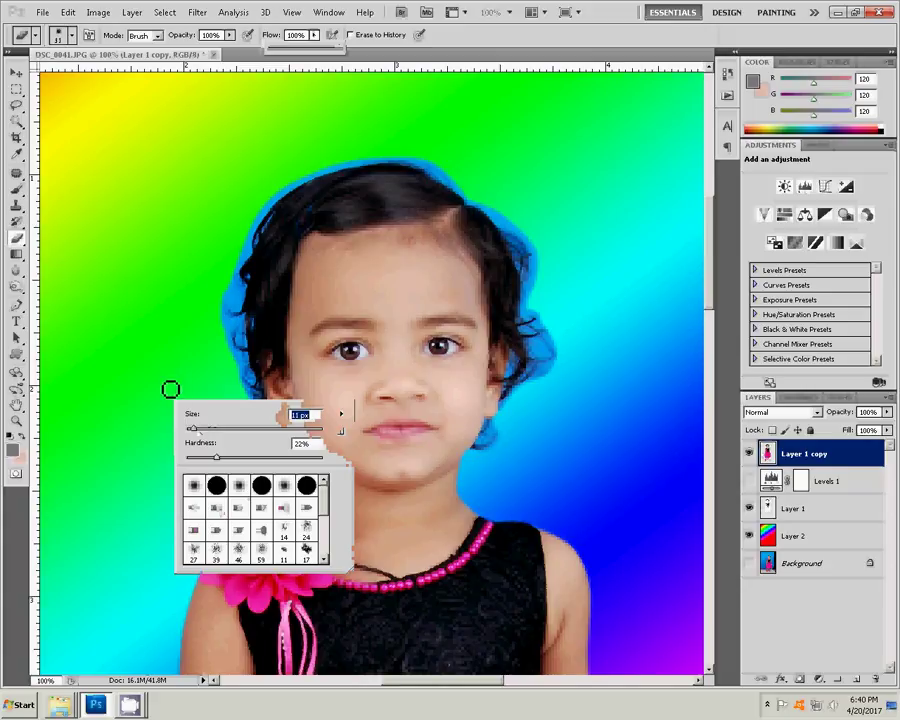
drag(197, 430, 204, 429)
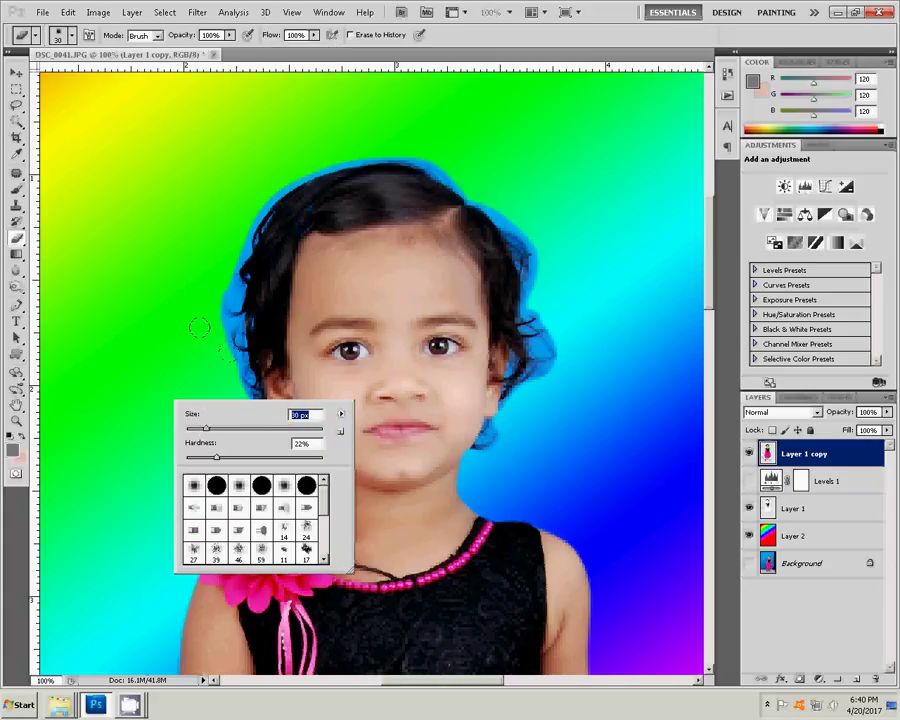
key(Return)
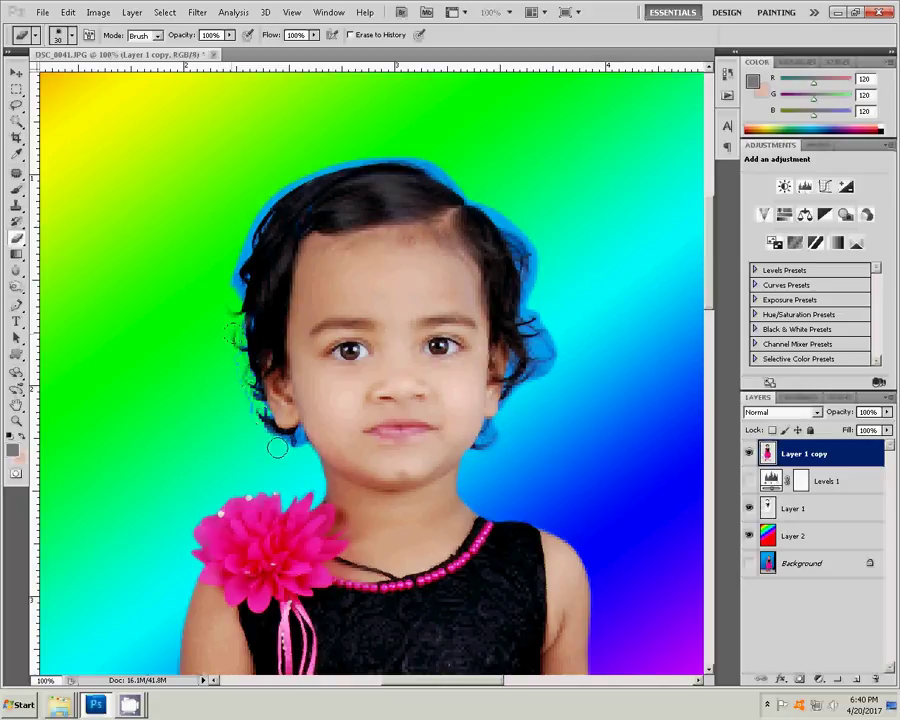
Enlarge the brush and erase the blue halo along the girl's hair edges
key(bracketright)
key(bracketright)
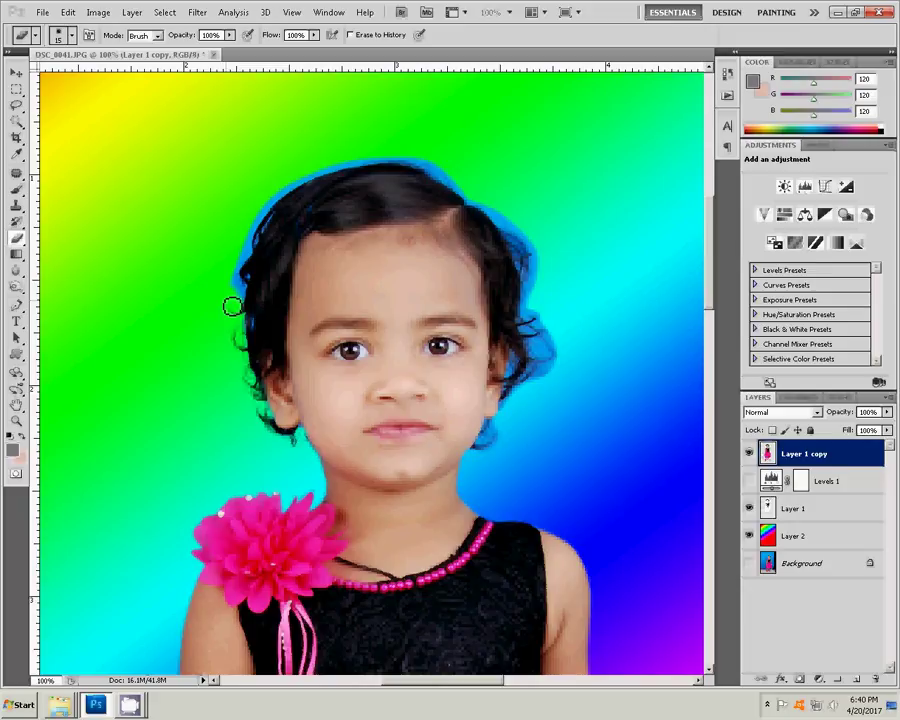
key(bracketright)
key(bracketright)
drag(231, 300, 233, 302)
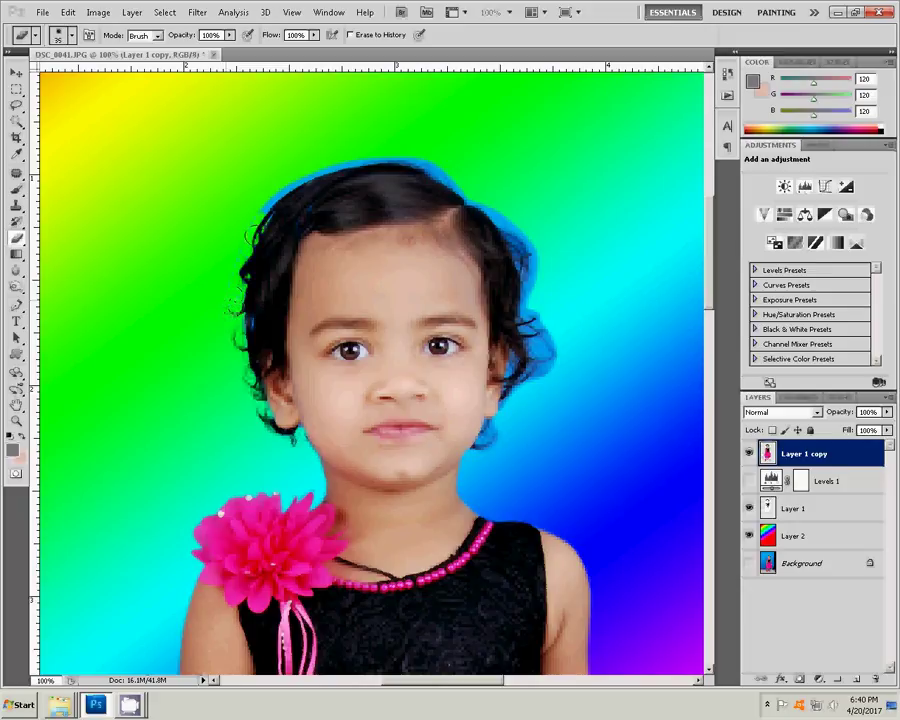
mouse_move(258, 212)
mouse_down()
mouse_move(323, 160)
mouse_move(449, 174)
mouse_move(533, 247)
mouse_move(531, 302)
mouse_up()
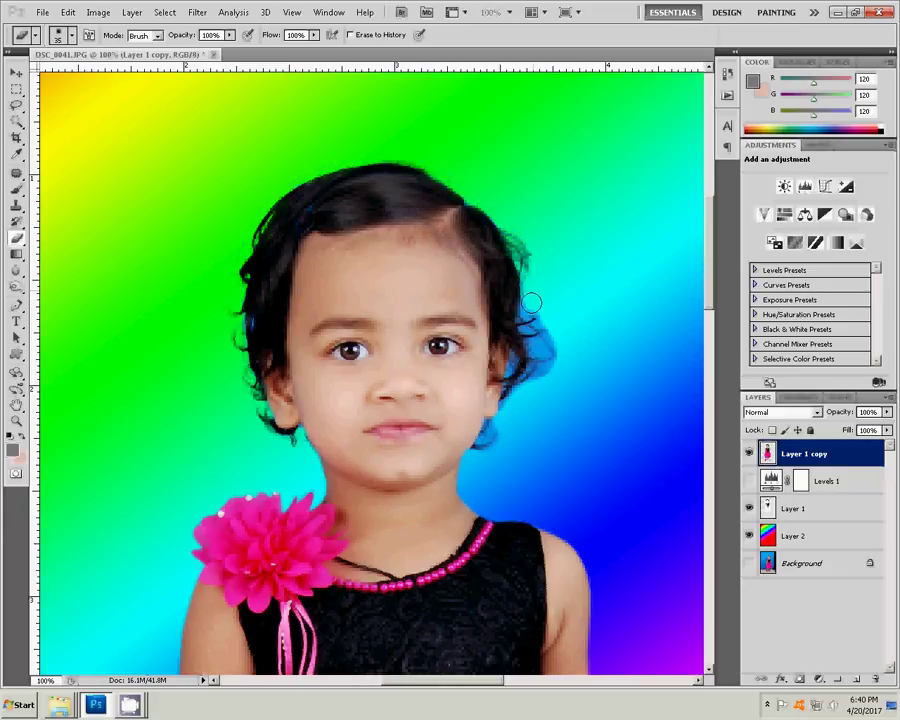
key(ctrl+z)
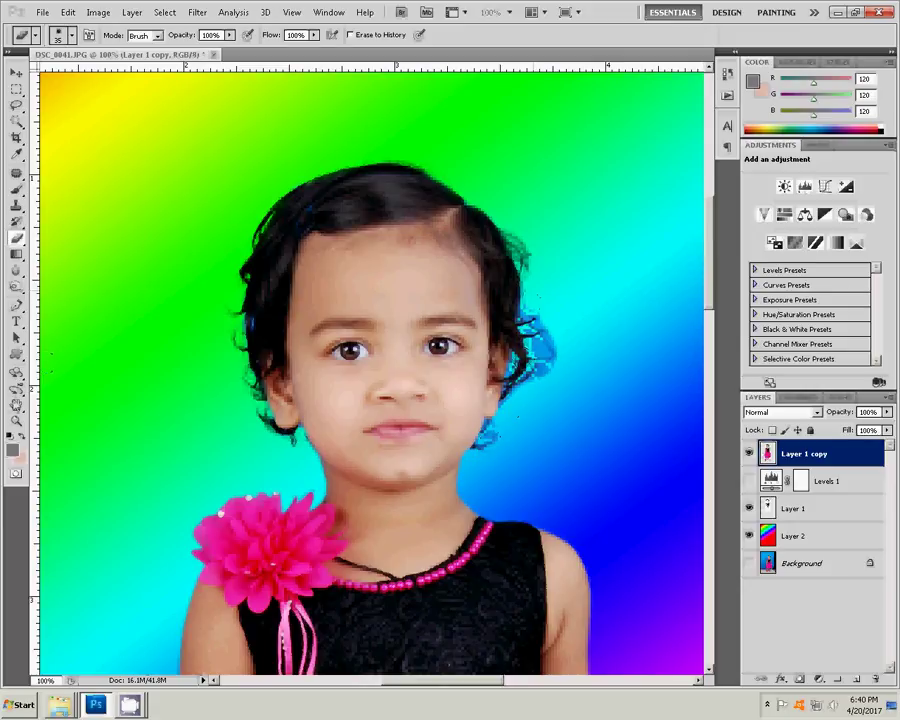
key(ctrl+z)
click(18, 421)
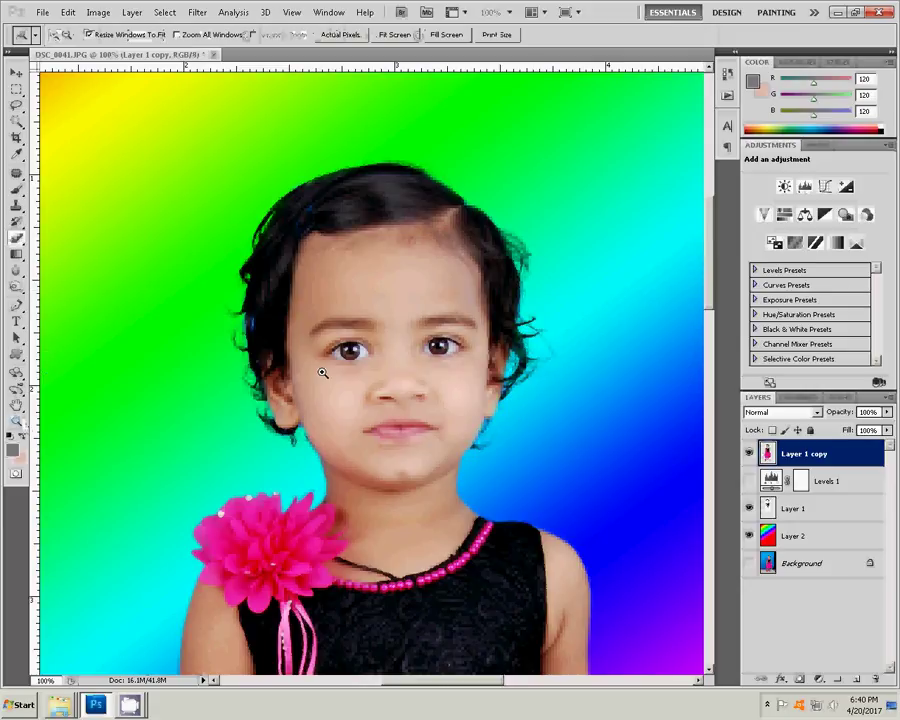
Fit the image in the window, select Levels 1, and show the fill/adjustment layer list
right_click(330, 375)
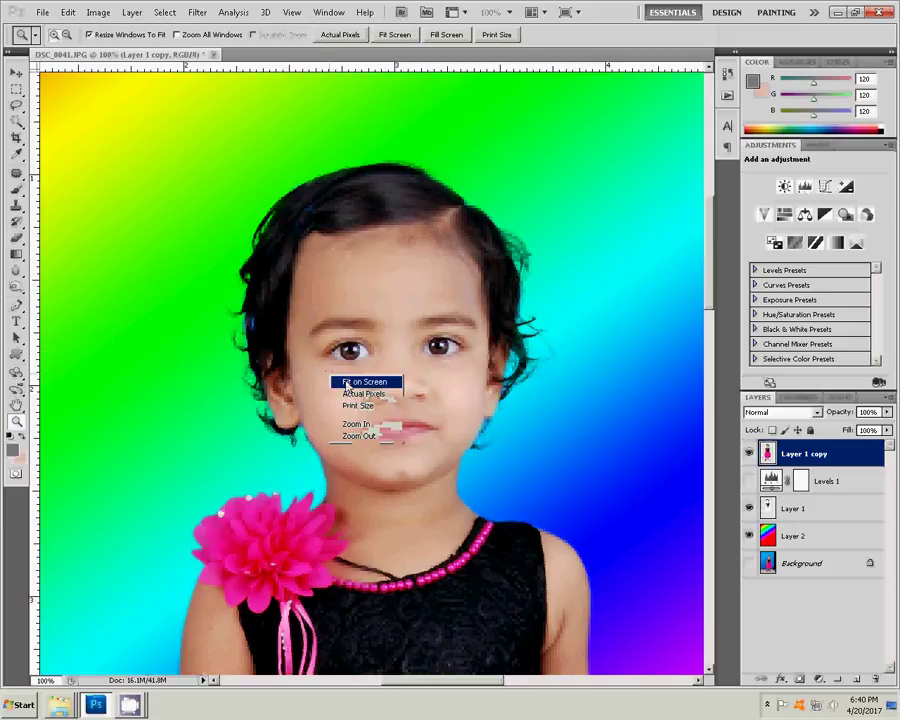
click(360, 381)
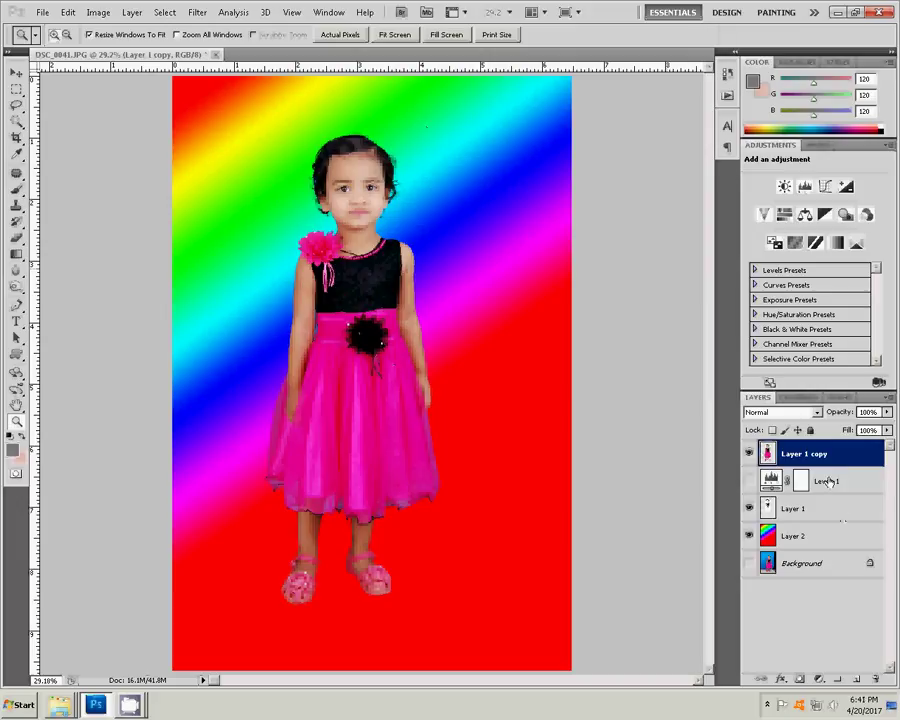
click(786, 485)
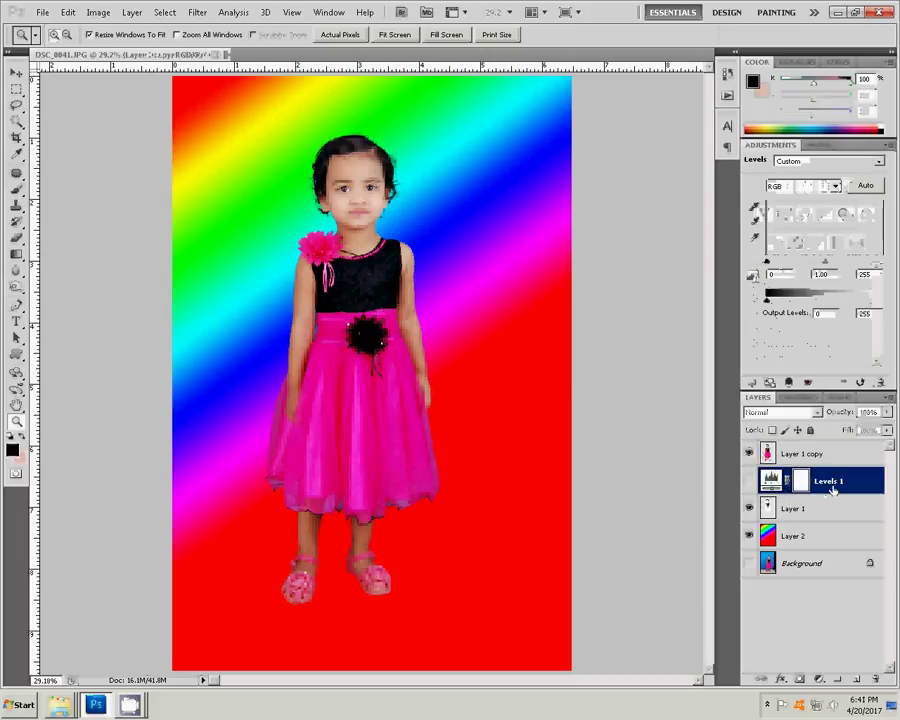
click(858, 680)
click(819, 680)
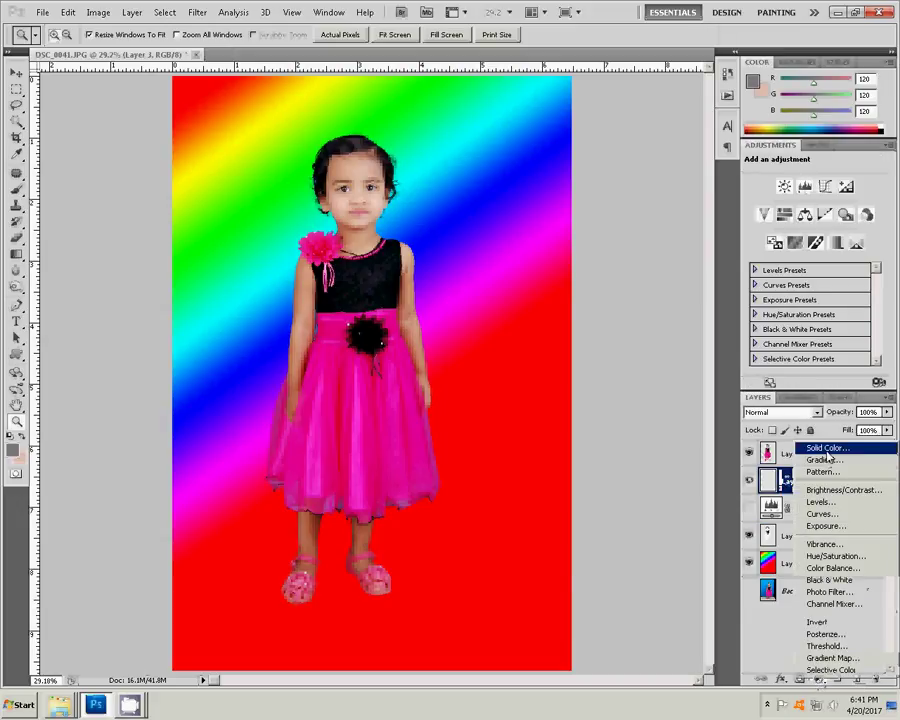
Add a gradient fill layer using the Black, White gradient with the black stop at 70%
click(824, 460)
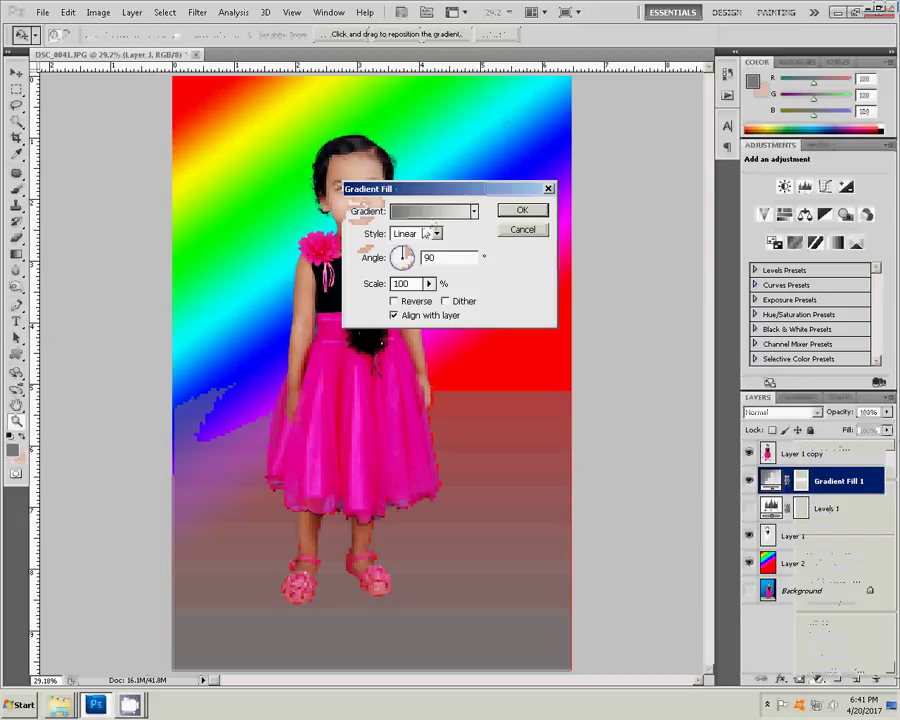
click(430, 211)
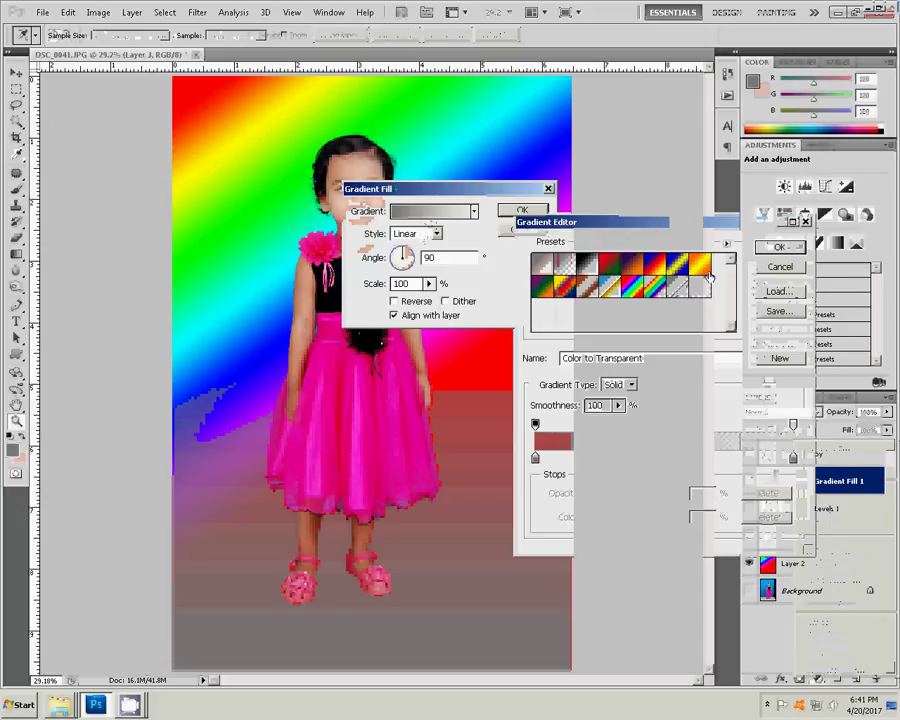
click(587, 263)
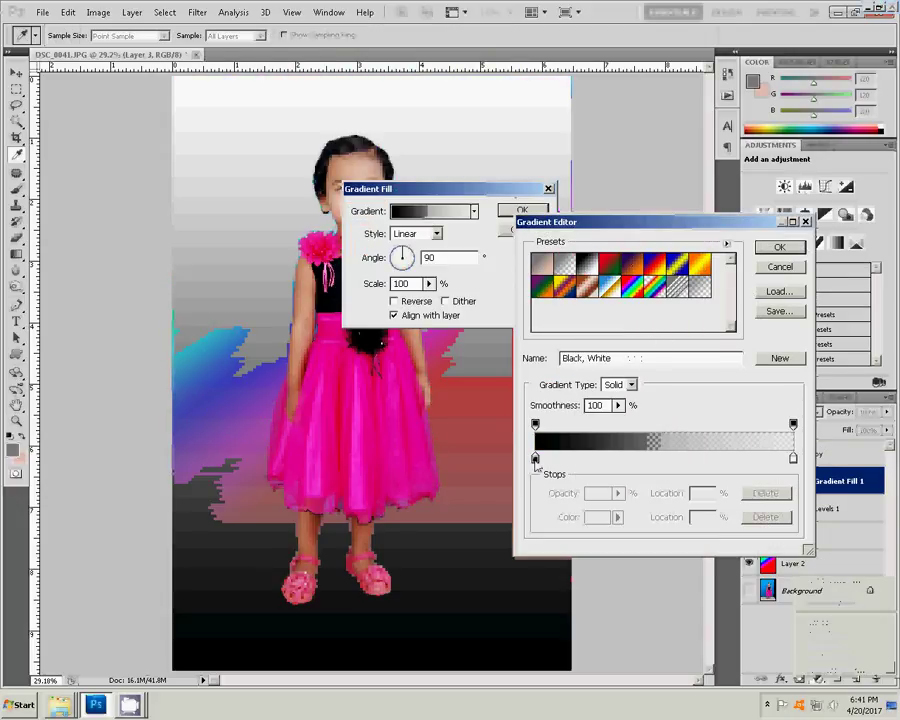
drag(535, 458, 792, 456)
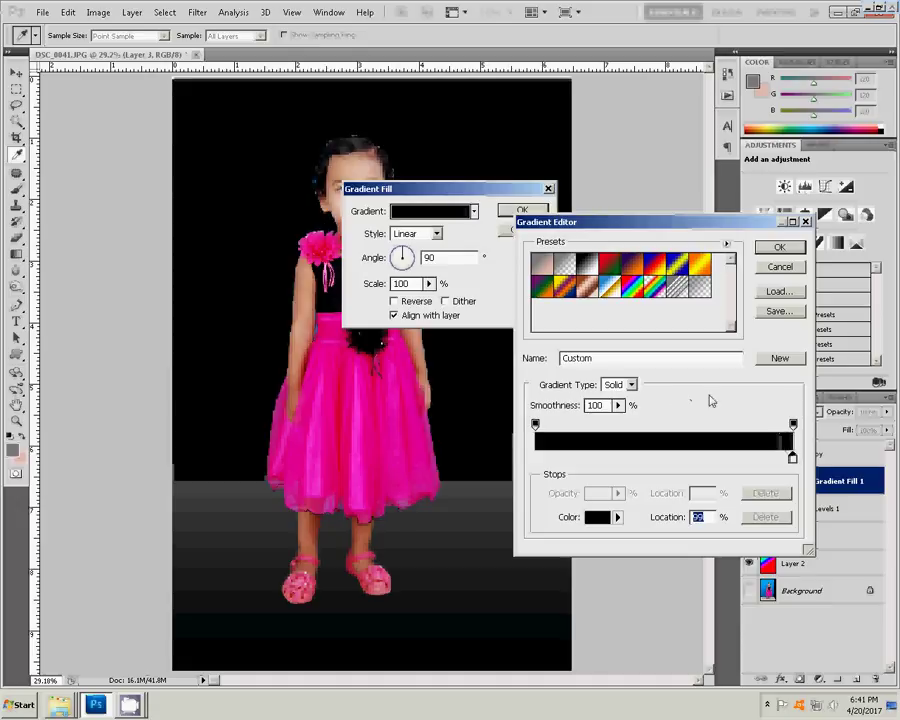
click(779, 247)
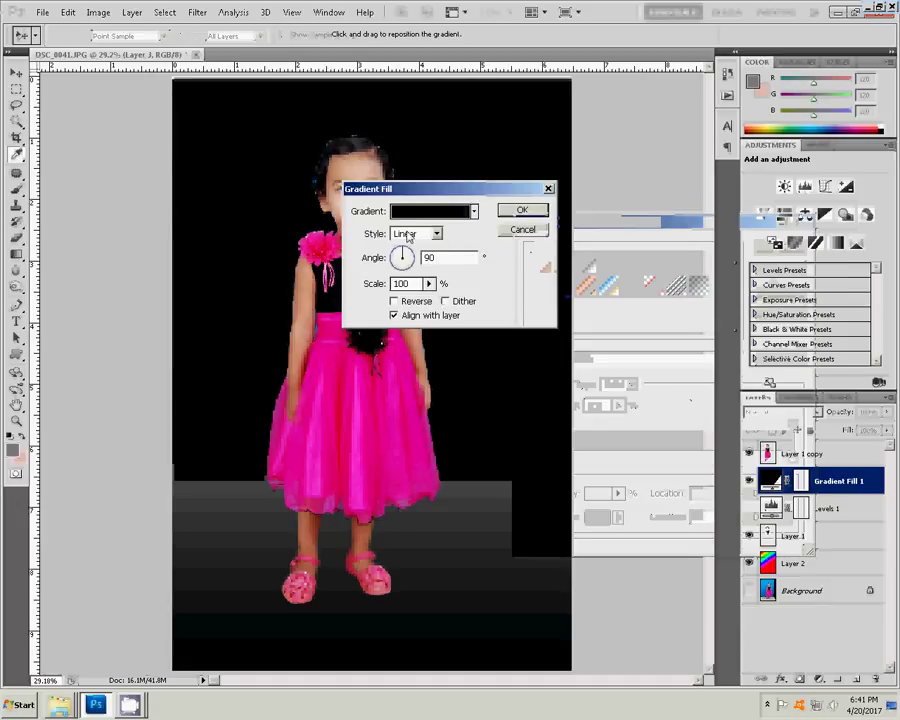
Try Radial, Angle and Diamond styles, then settle on Radial with Reverse on
click(408, 234)
click(424, 257)
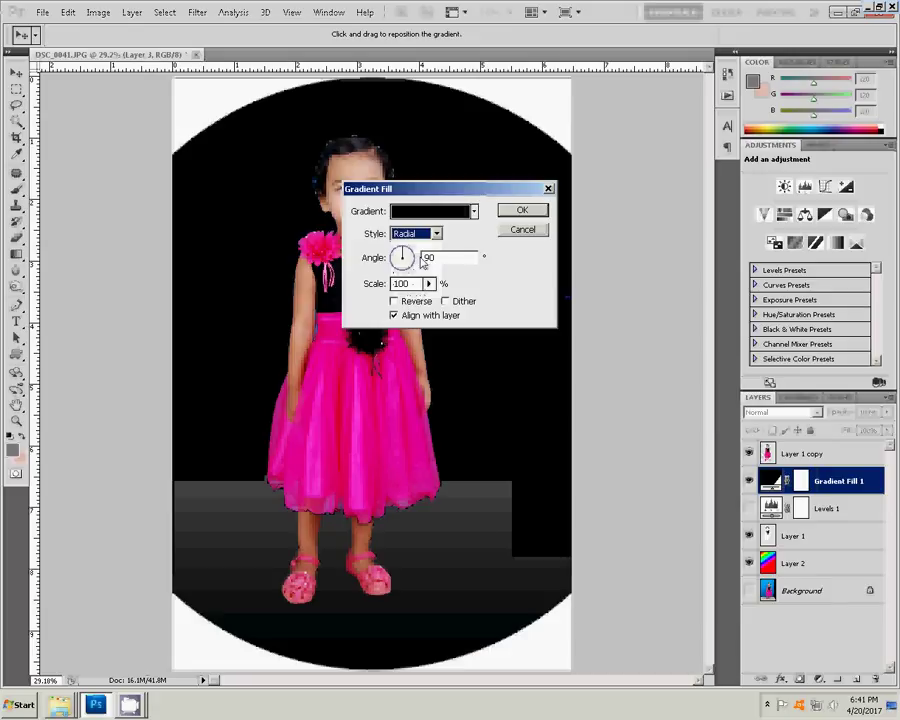
click(415, 233)
click(412, 266)
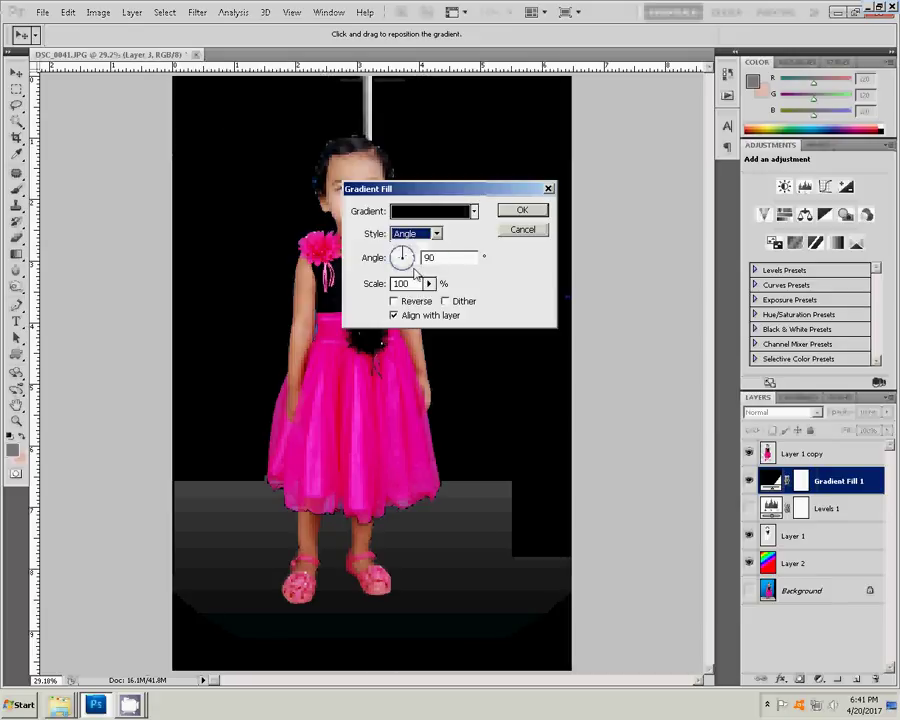
click(415, 233)
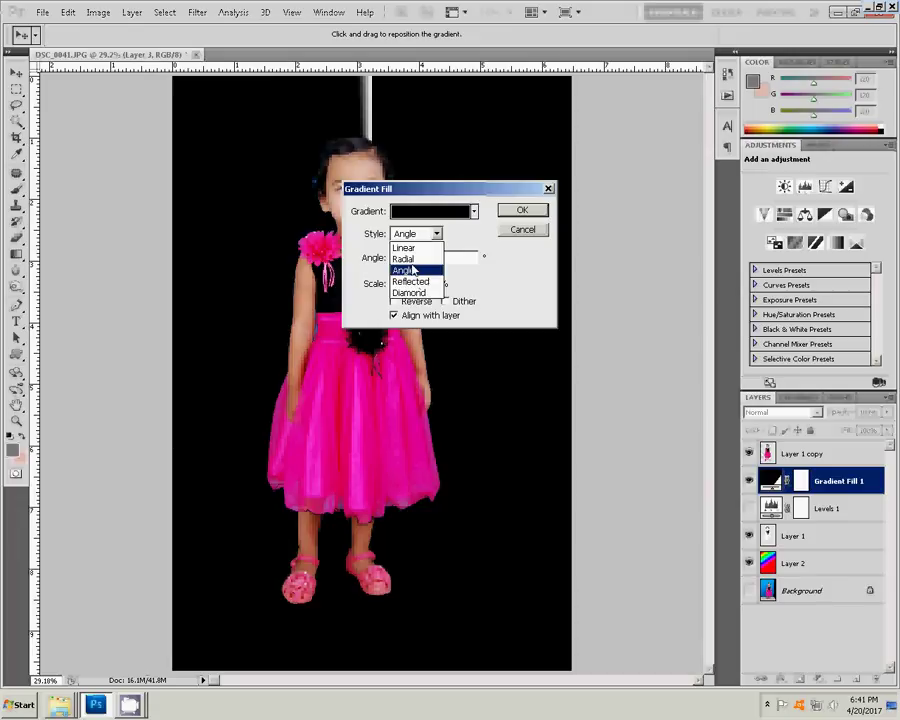
click(412, 292)
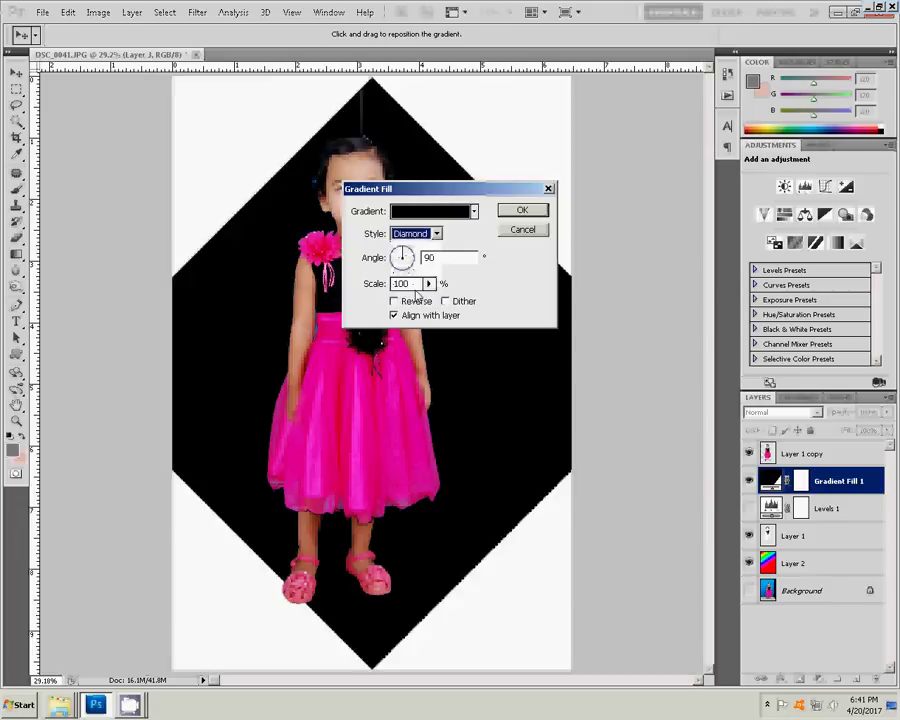
click(415, 233)
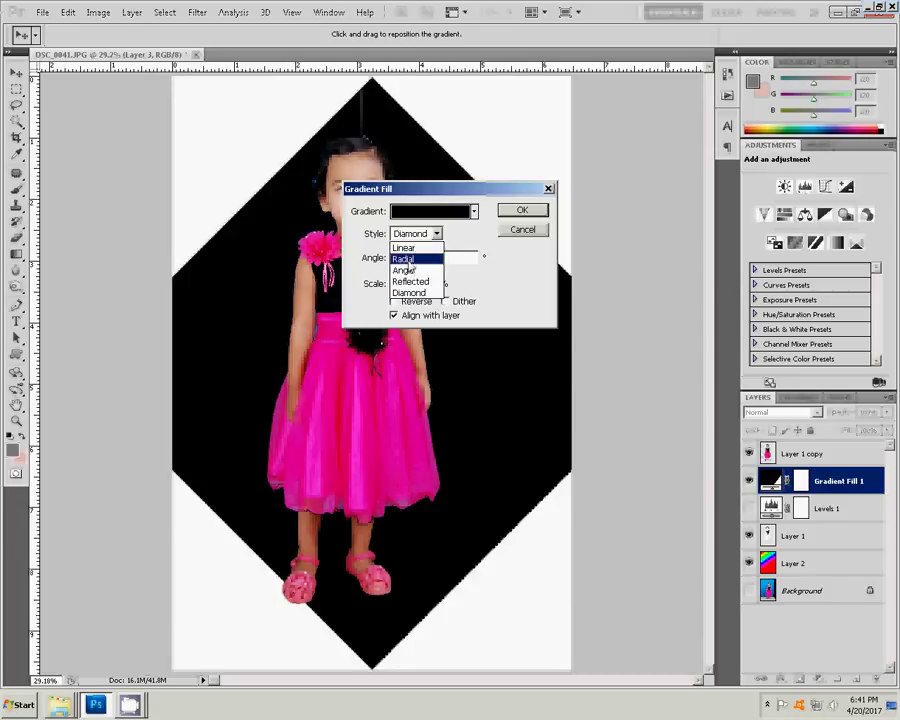
click(406, 261)
click(395, 302)
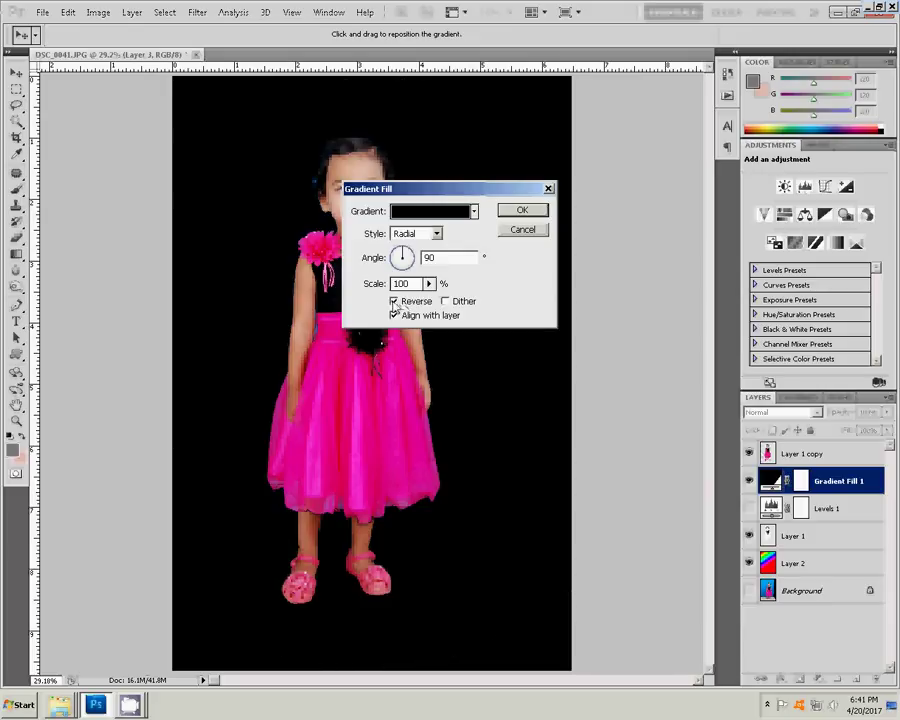
Reapply the Black, White gradient preset to the fill
click(424, 212)
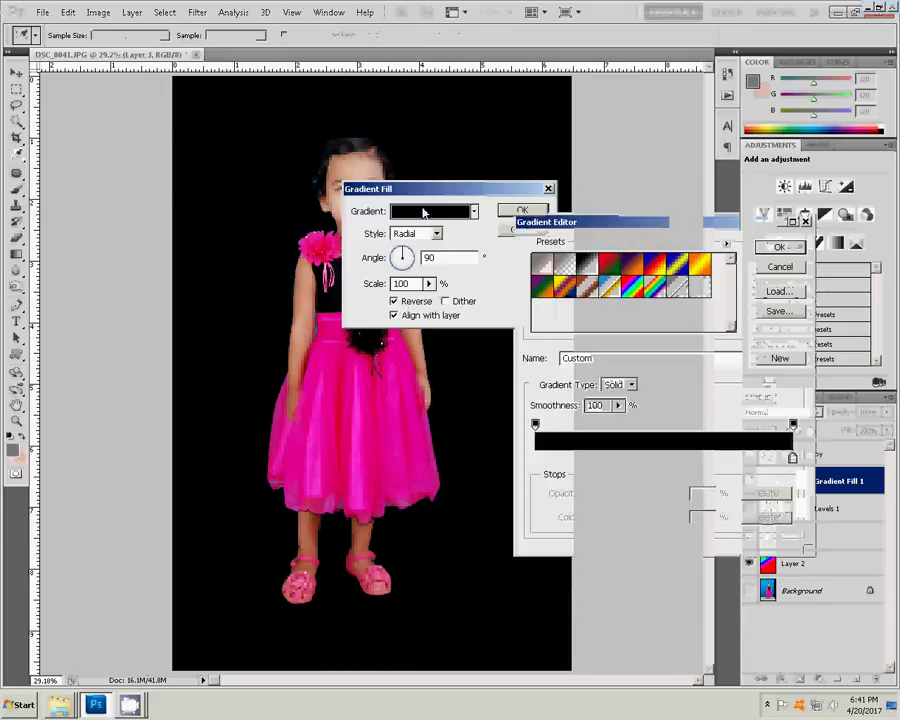
click(585, 266)
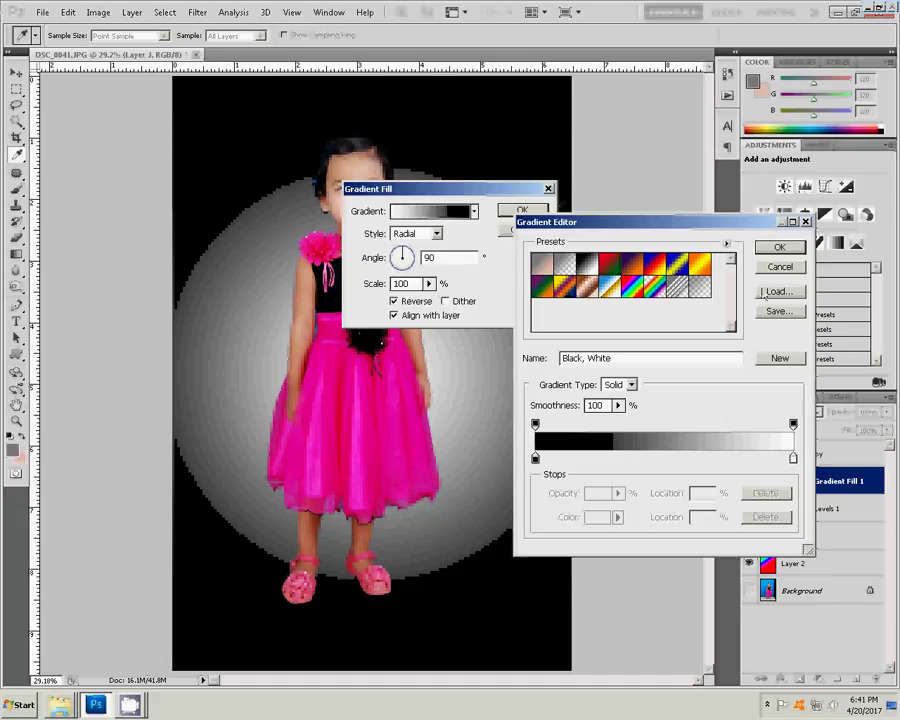
click(782, 248)
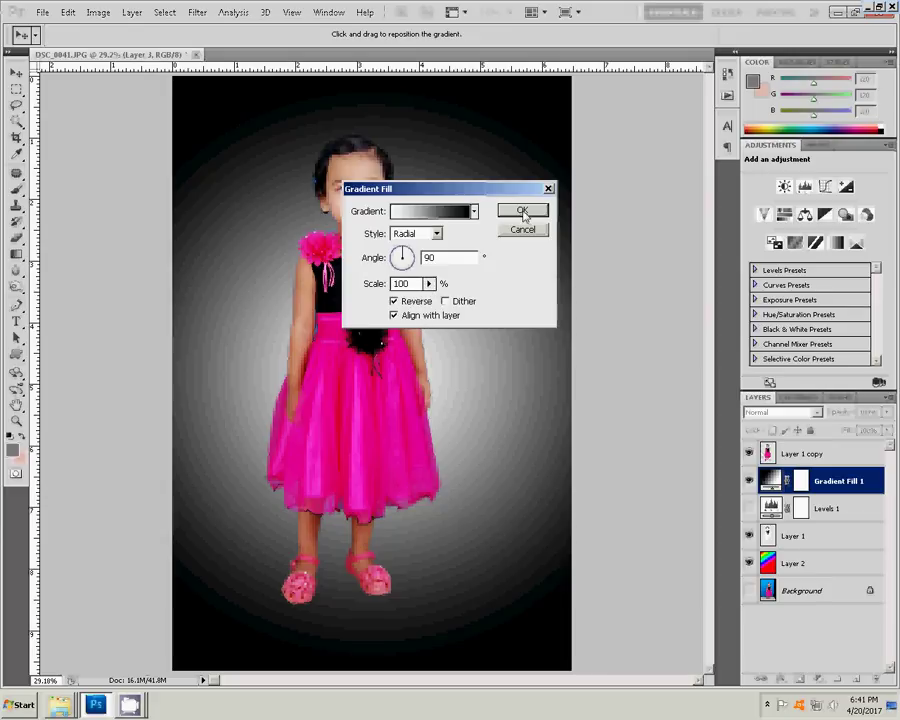
Cycle the gradient style through Linear, Angle and Reflected, ending on Diamond
click(418, 233)
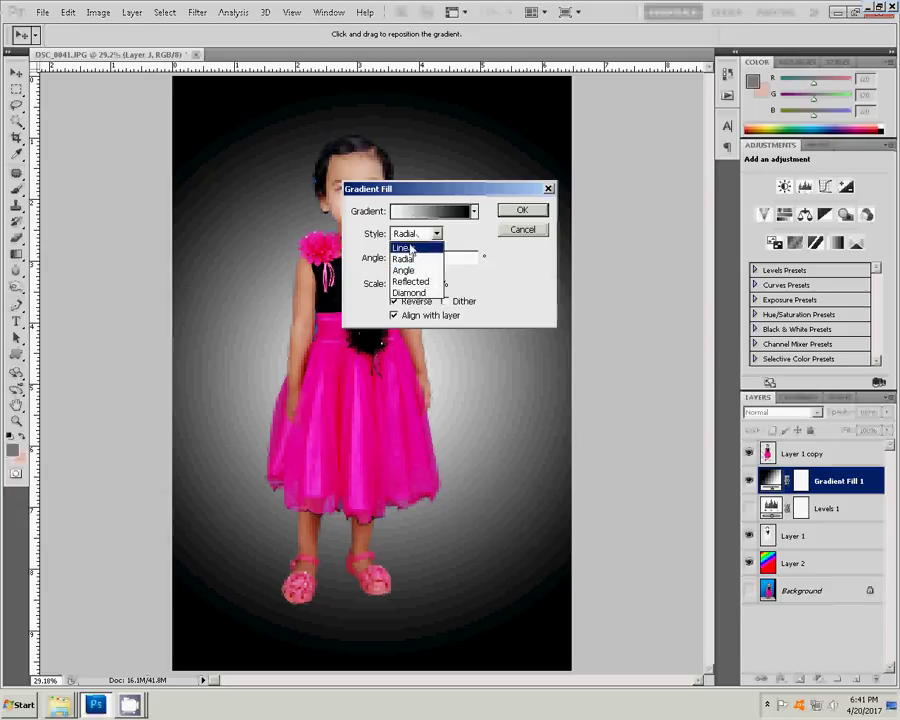
click(410, 249)
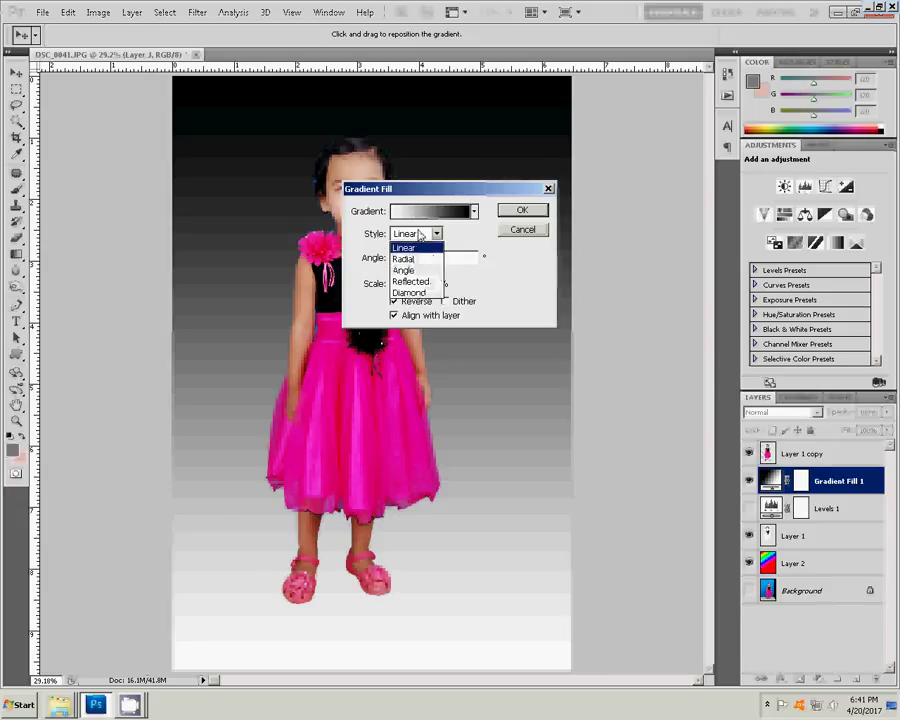
click(417, 236)
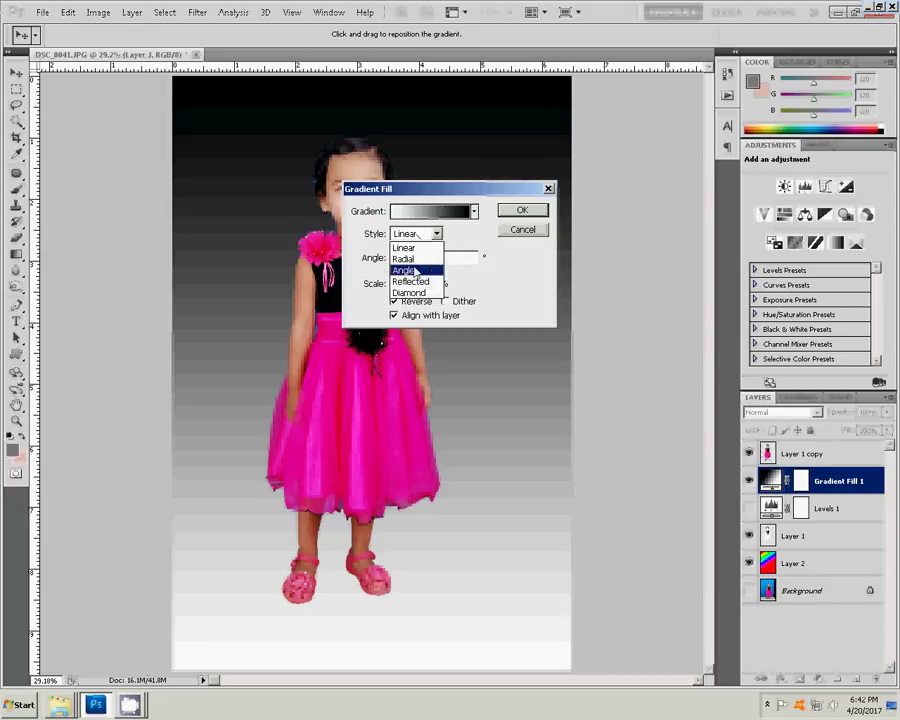
click(410, 269)
click(420, 233)
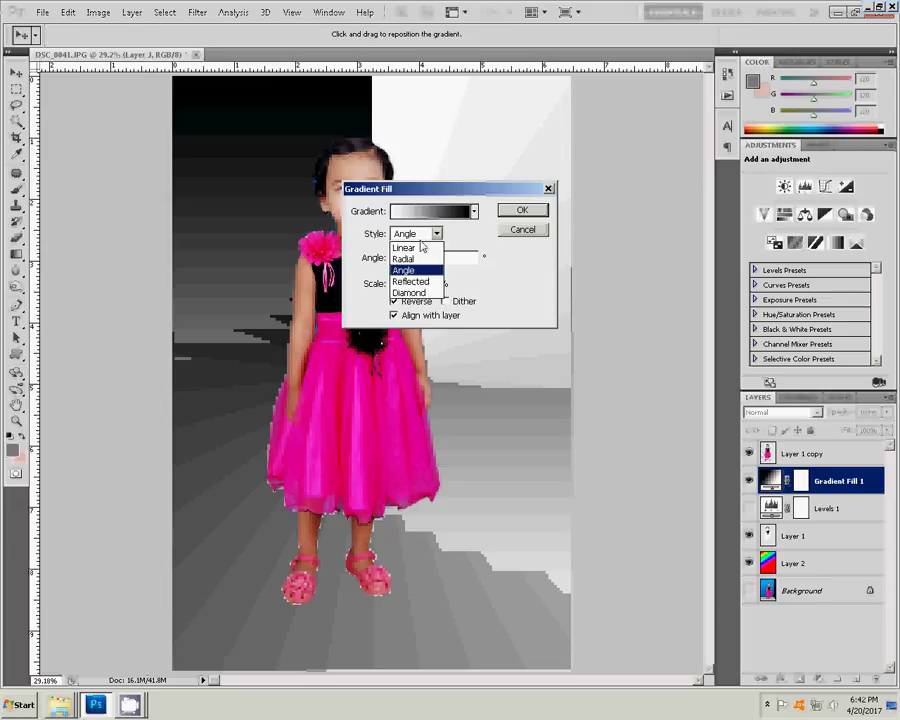
click(425, 281)
click(420, 233)
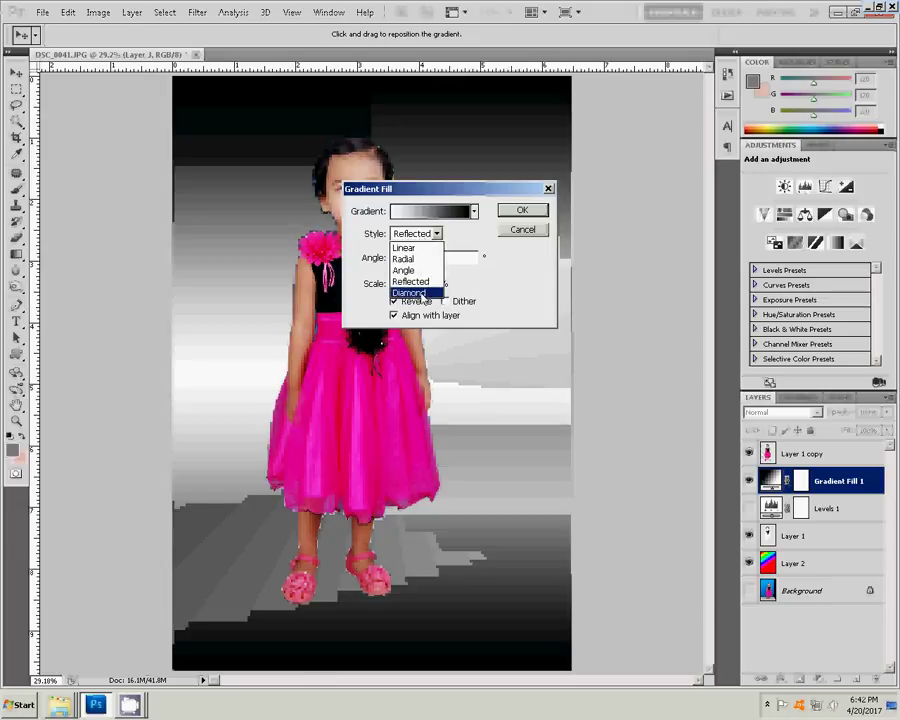
click(422, 294)
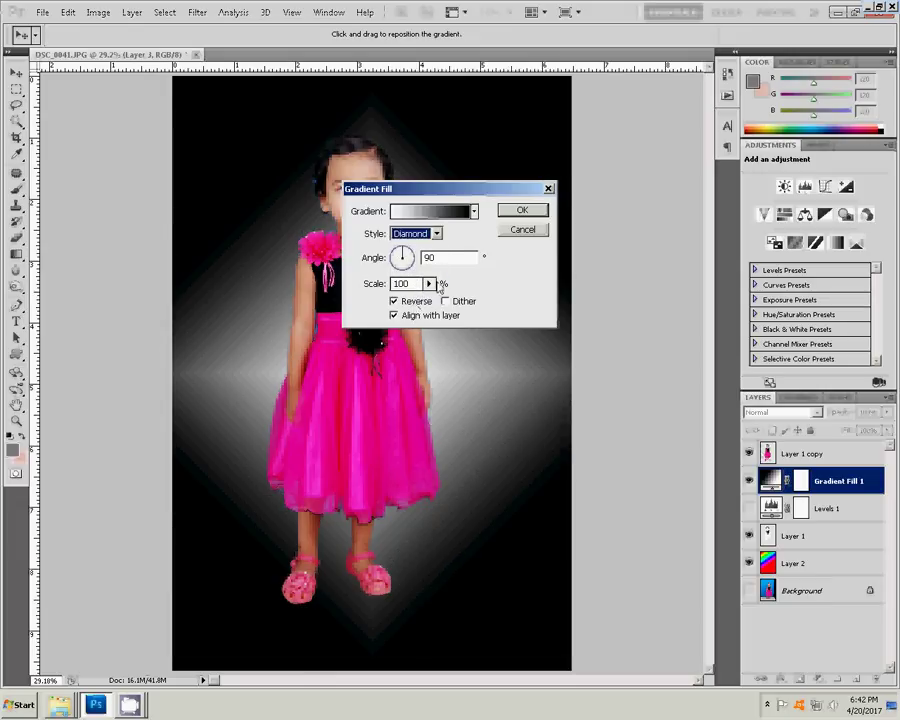
Set the diamond gradient angle to -81.25° and apply the fill
click(406, 267)
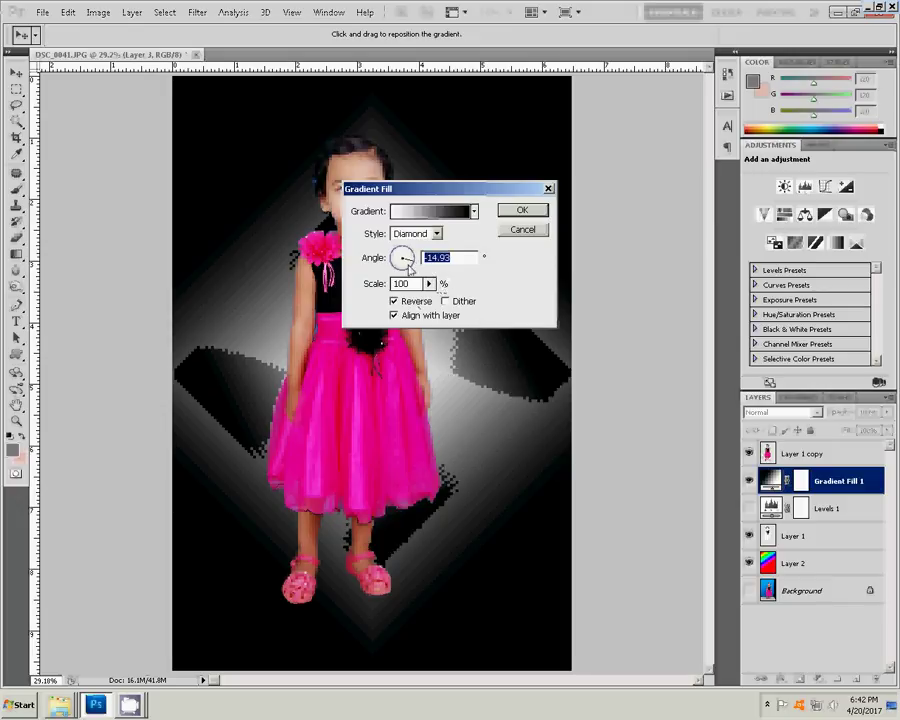
click(405, 258)
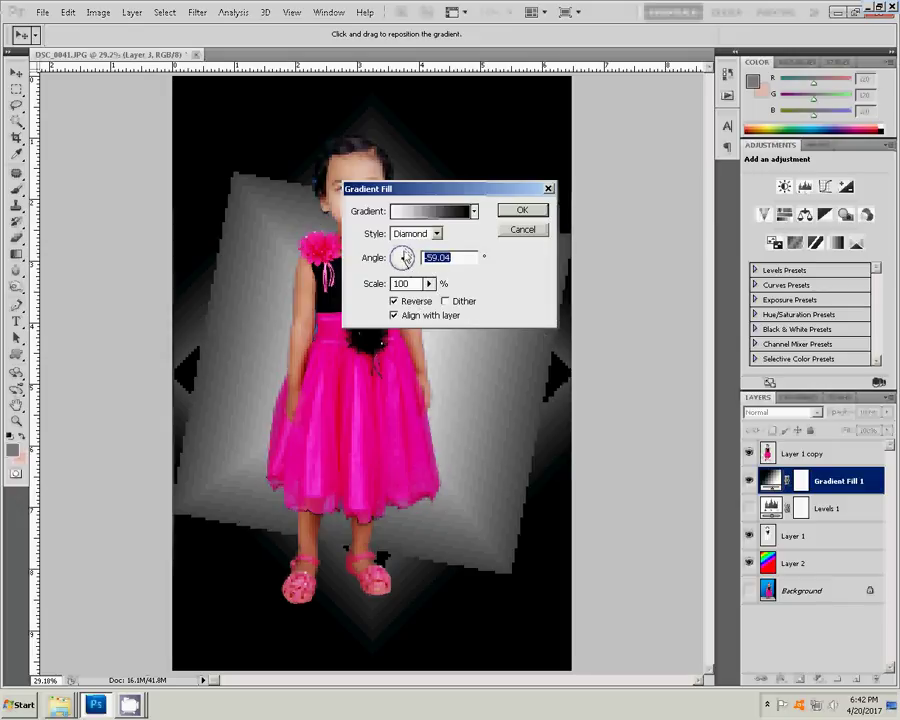
click(405, 267)
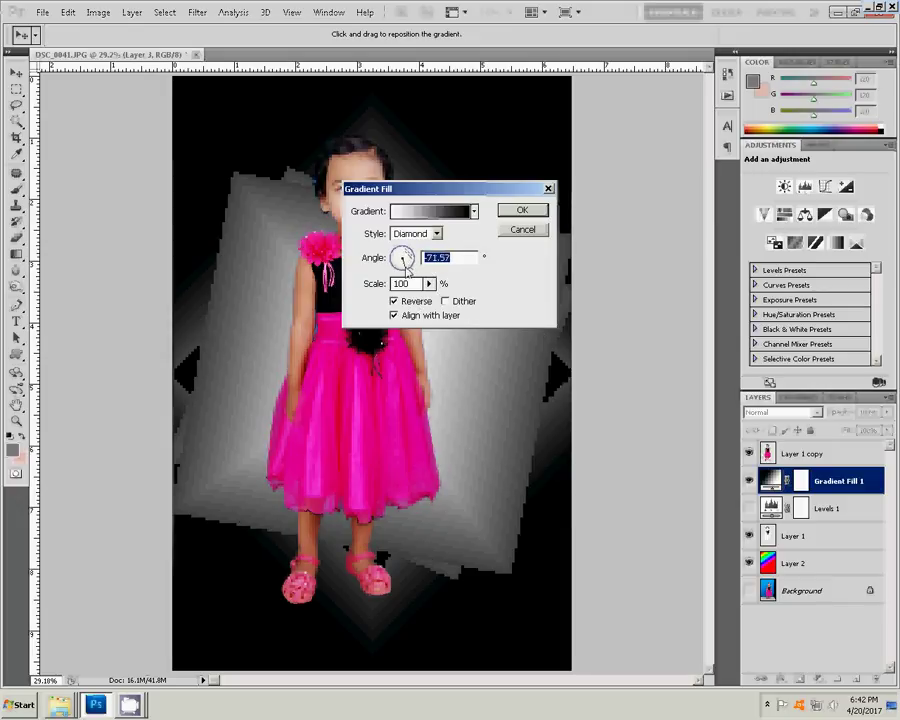
click(405, 268)
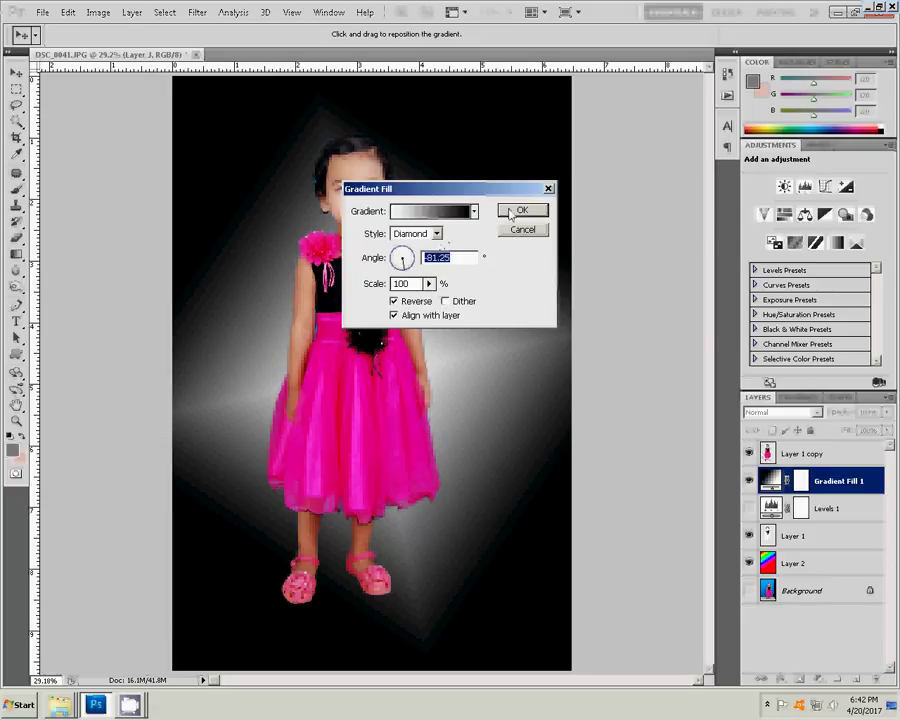
click(510, 214)
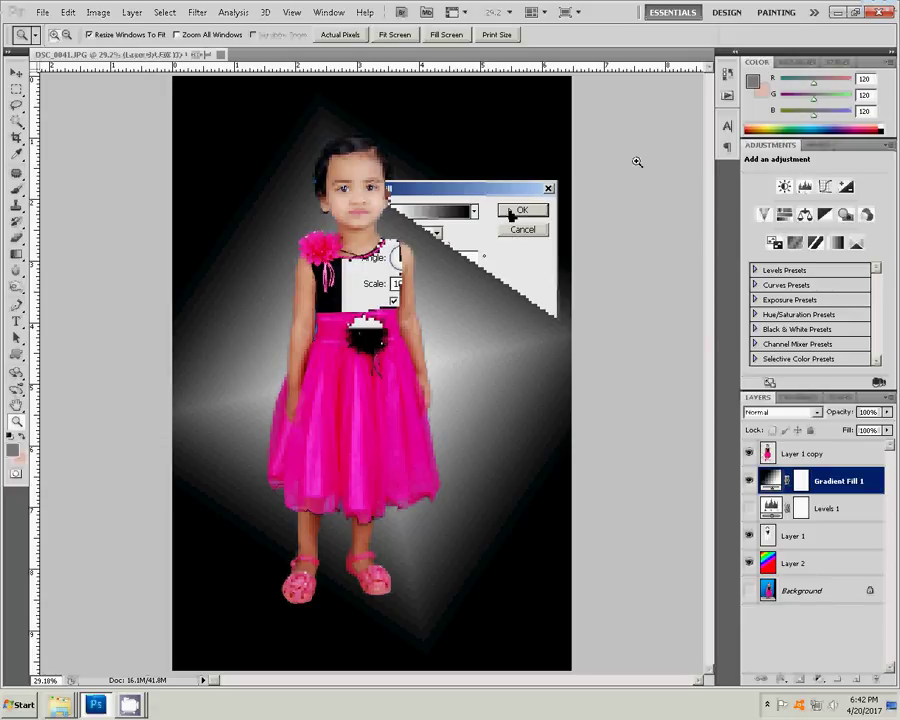
Hide Gradient Fill 1, then select Layer 2 and Levels 1
click(749, 481)
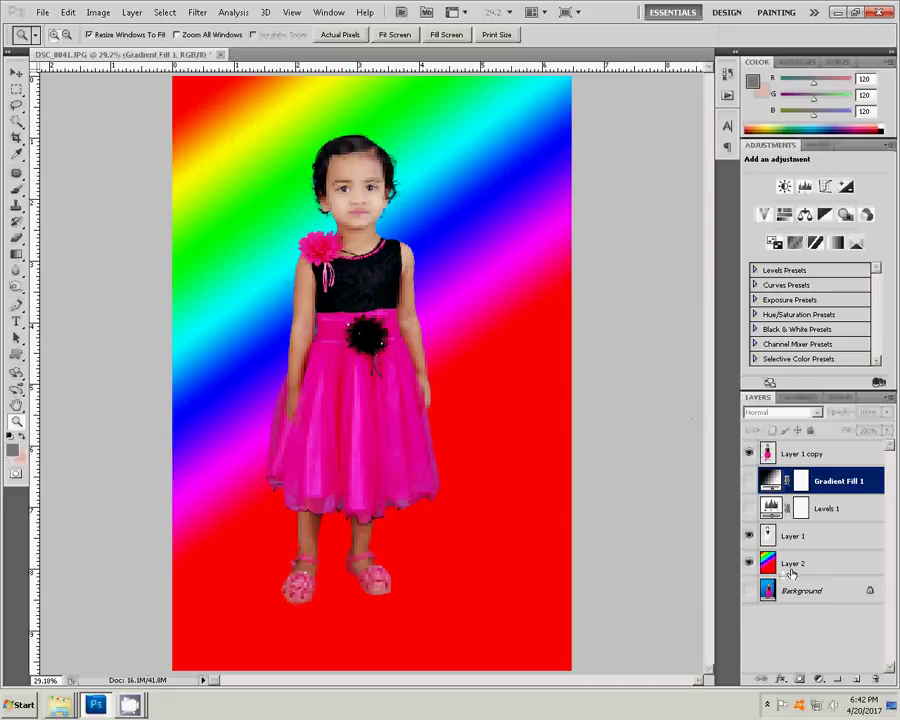
click(792, 566)
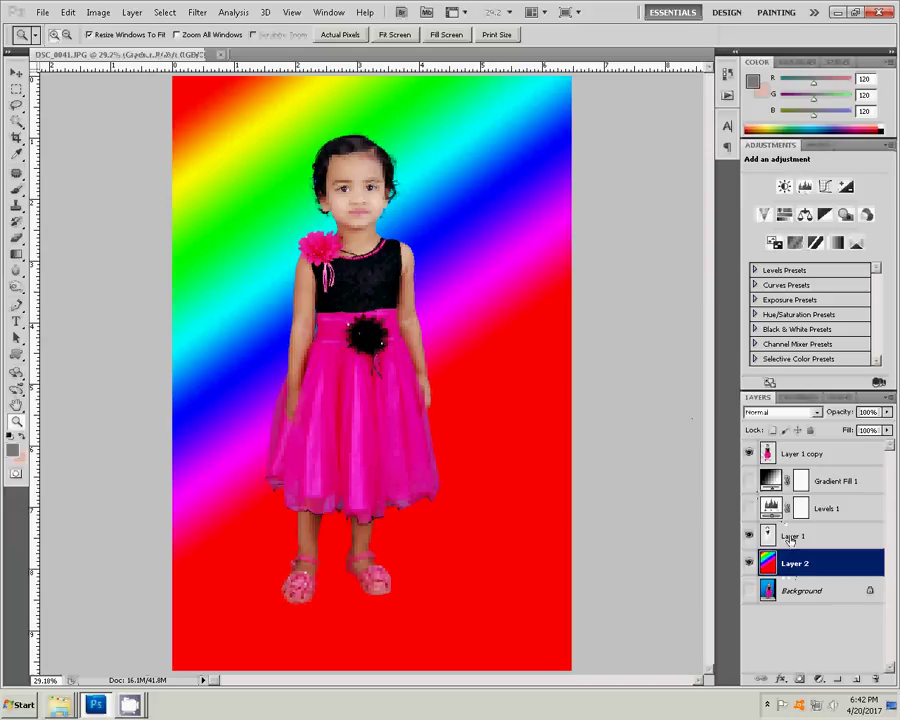
click(826, 512)
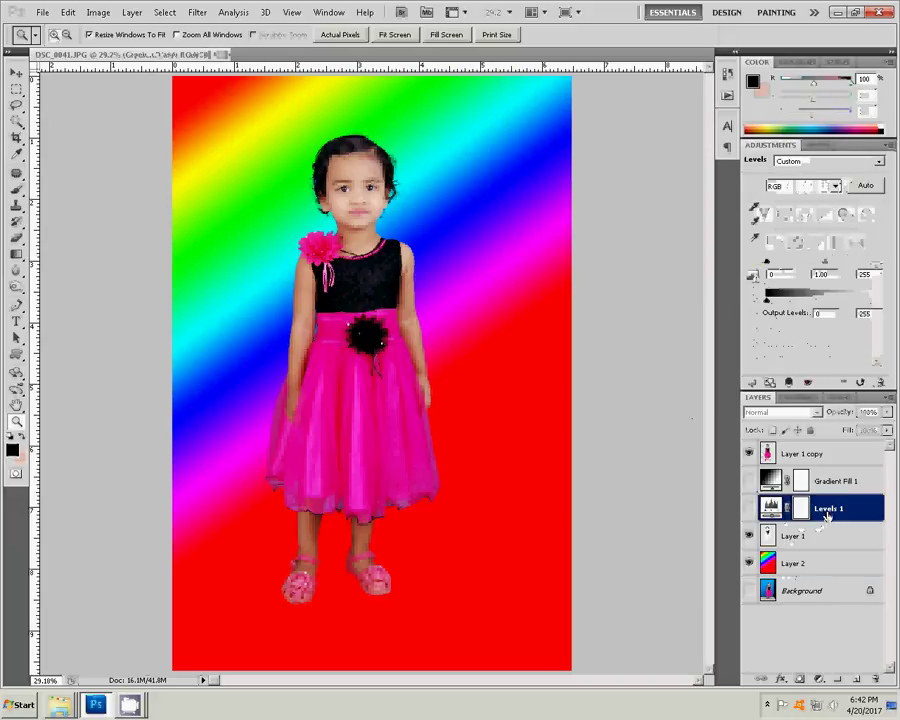
Above Layer 2, add a gradient fill layer using the Foreground to Transparent preset
click(795, 564)
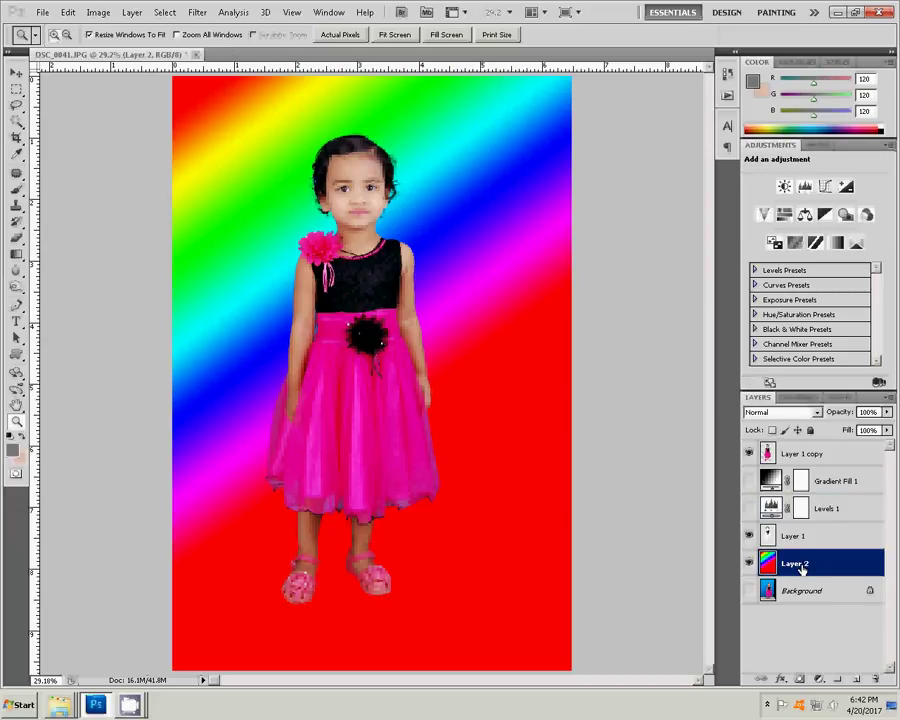
click(857, 680)
click(820, 680)
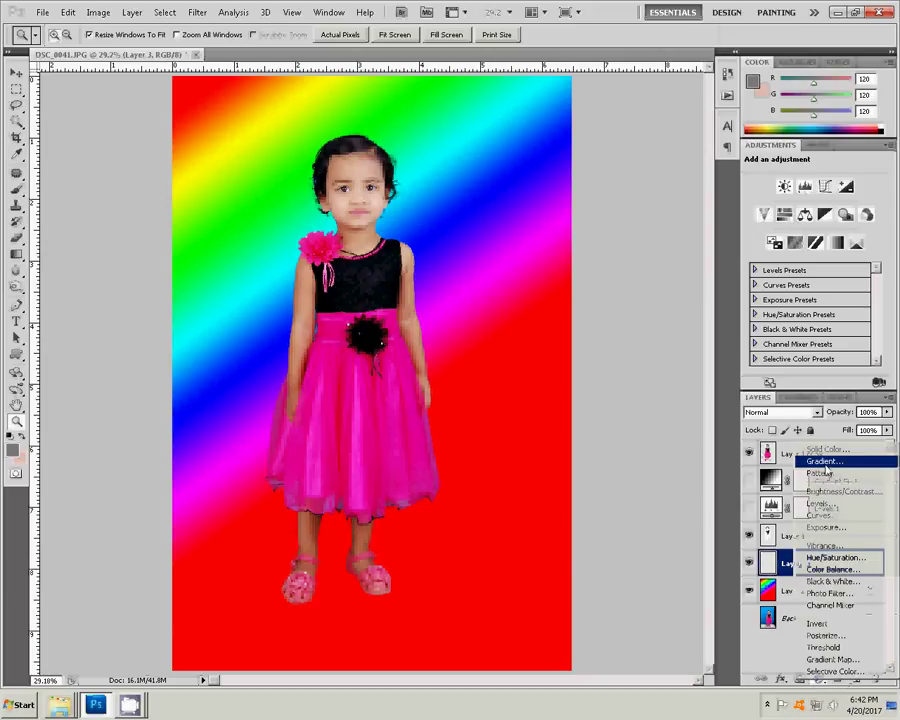
click(825, 466)
click(433, 211)
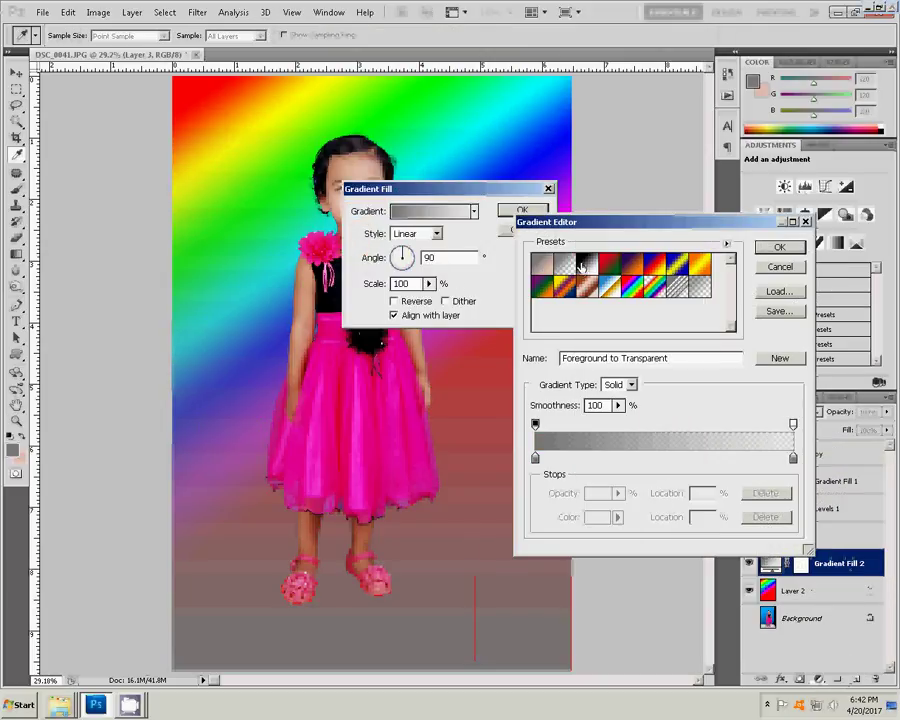
double_click(566, 268)
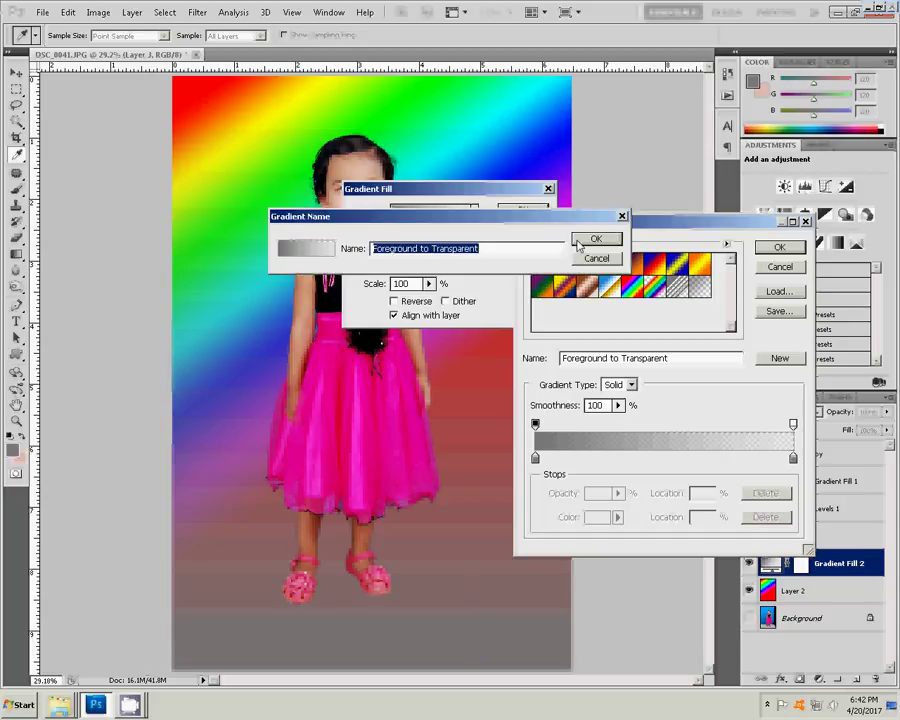
click(585, 237)
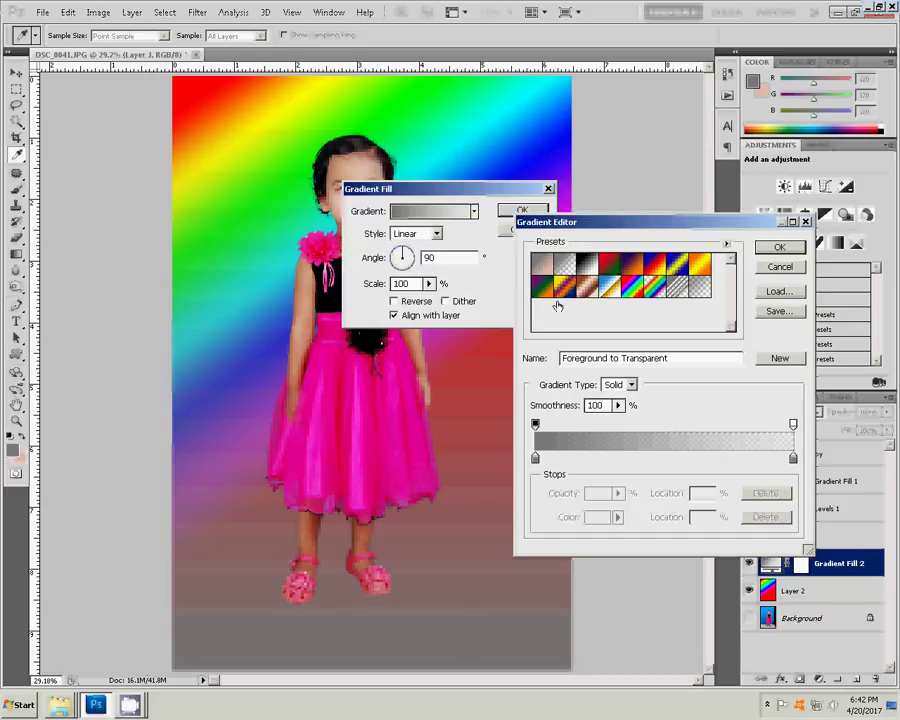
click(776, 250)
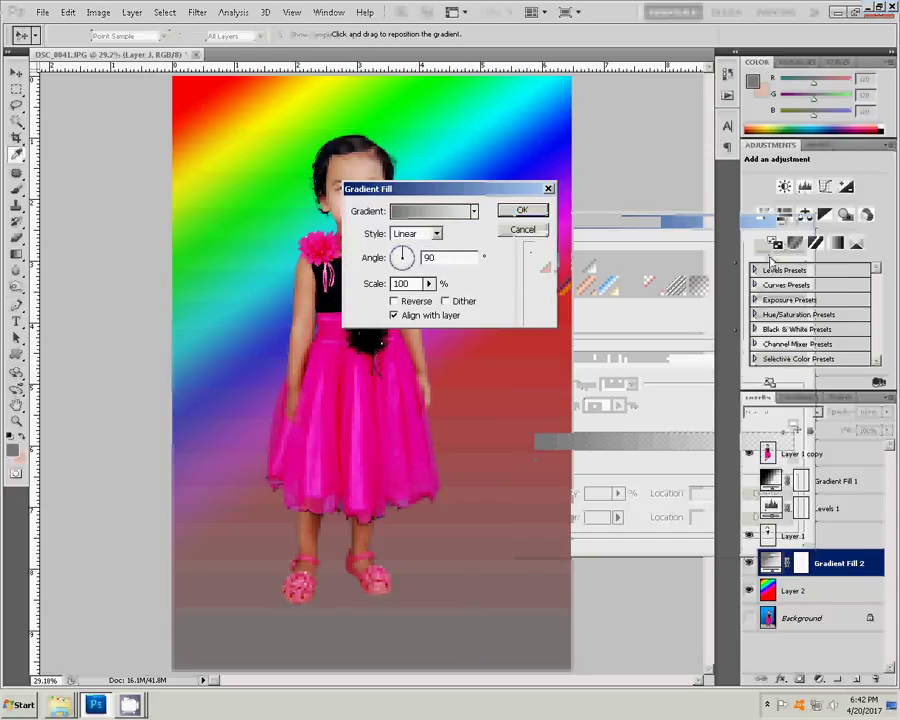
Make the gradient's left stop near-black and shift its location slightly
click(415, 214)
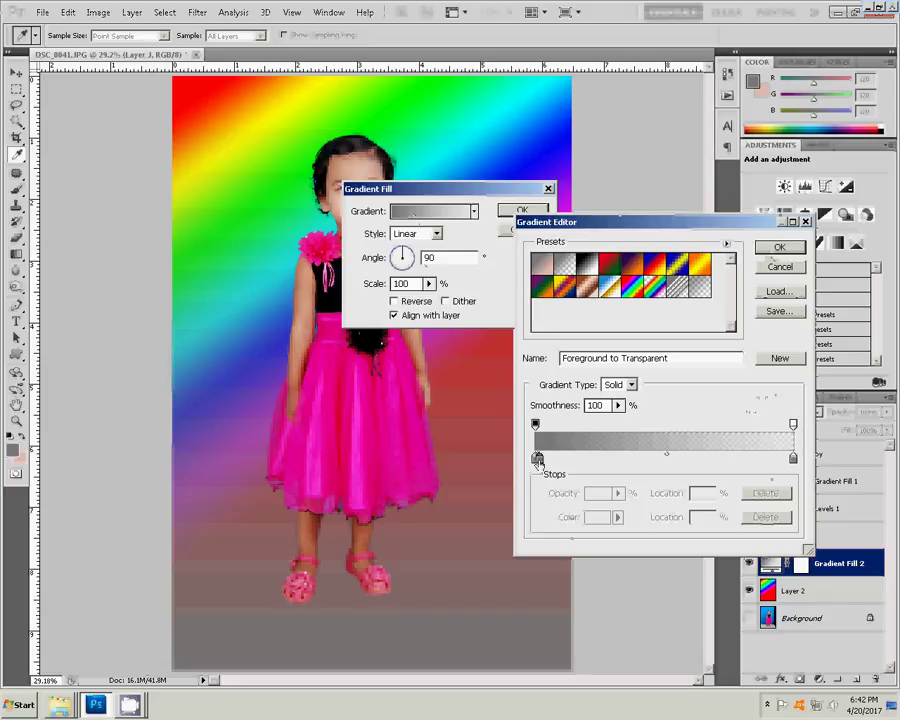
click(536, 459)
click(598, 517)
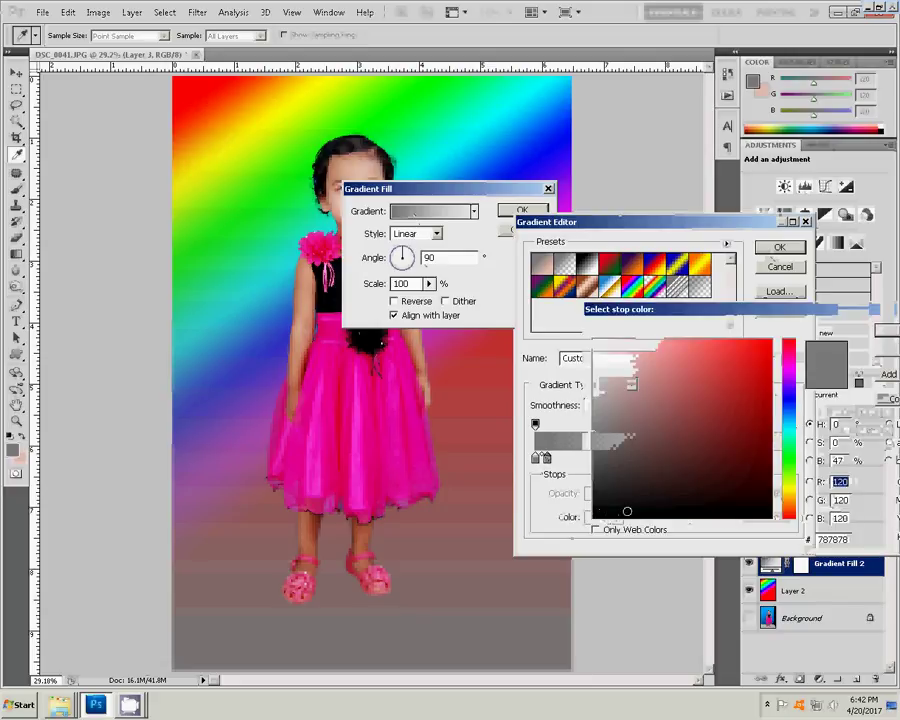
click(424, 372)
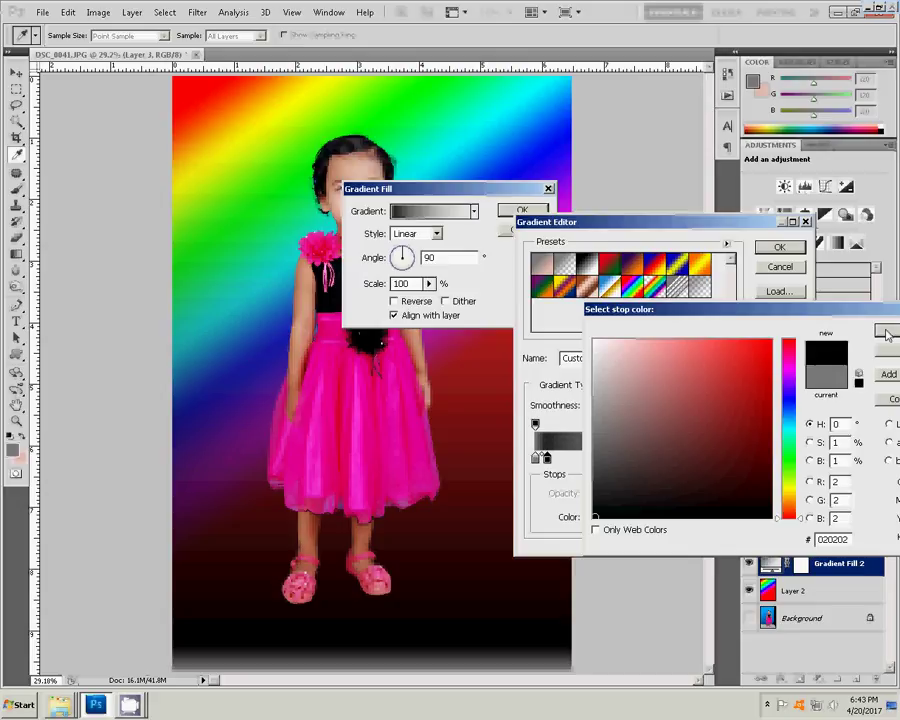
click(886, 334)
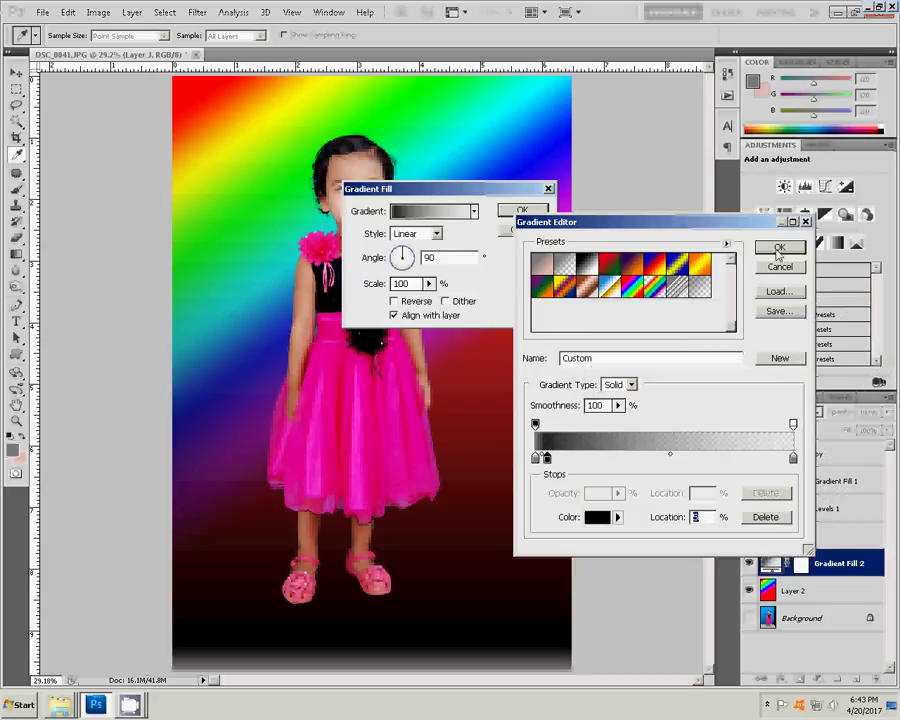
click(618, 405)
click(546, 458)
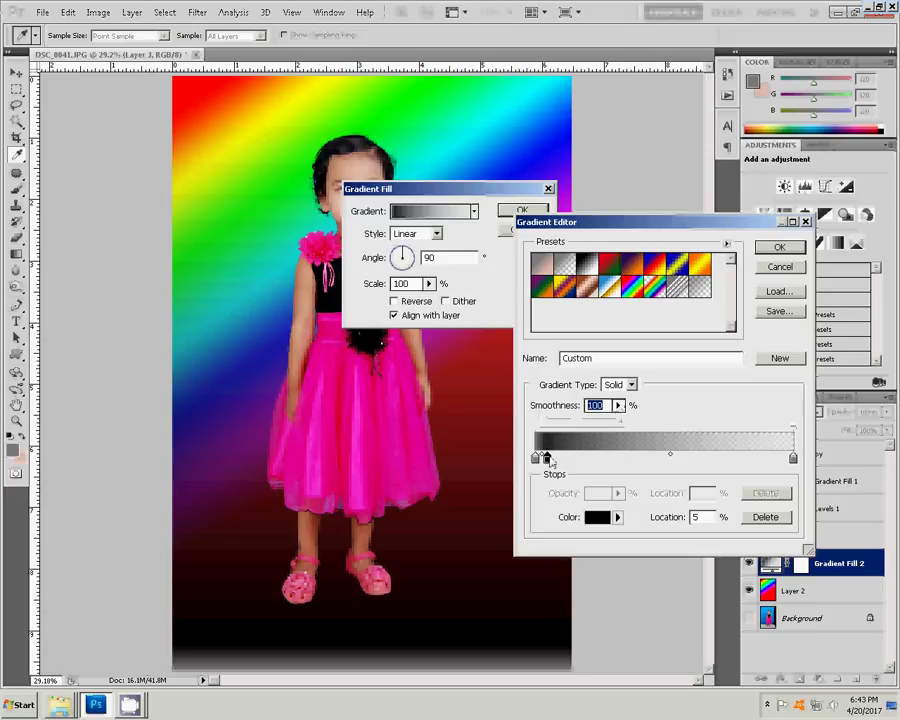
mouse_move(546, 458)
mouse_down()
mouse_move(560, 458)
mouse_move(535, 460)
mouse_up()
Make Gradient Fill 2 a reversed Radial gradient at 112% scale and commit it
click(775, 250)
click(415, 233)
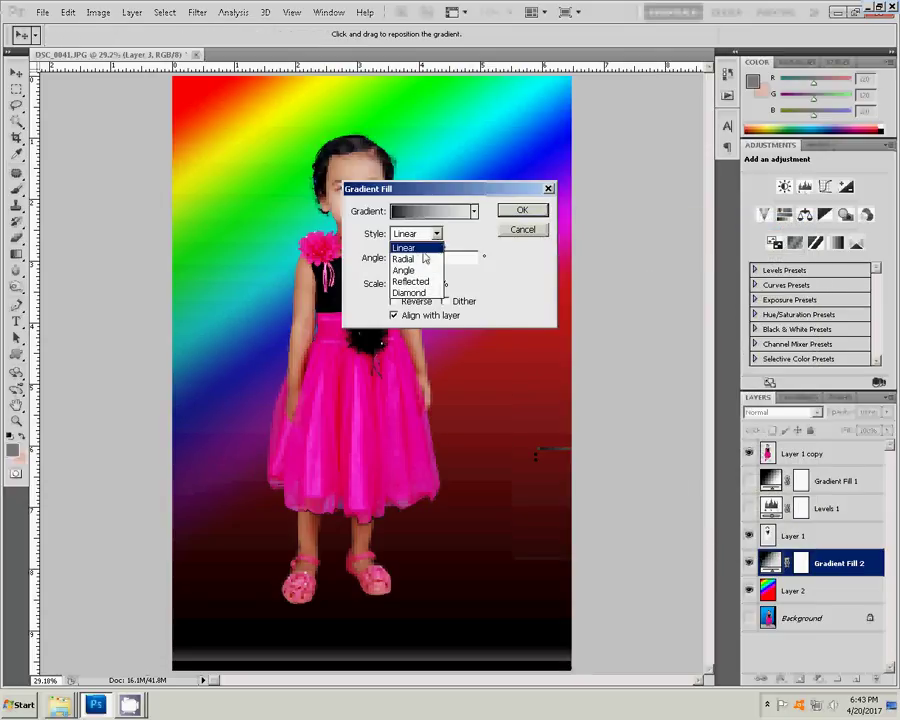
click(420, 257)
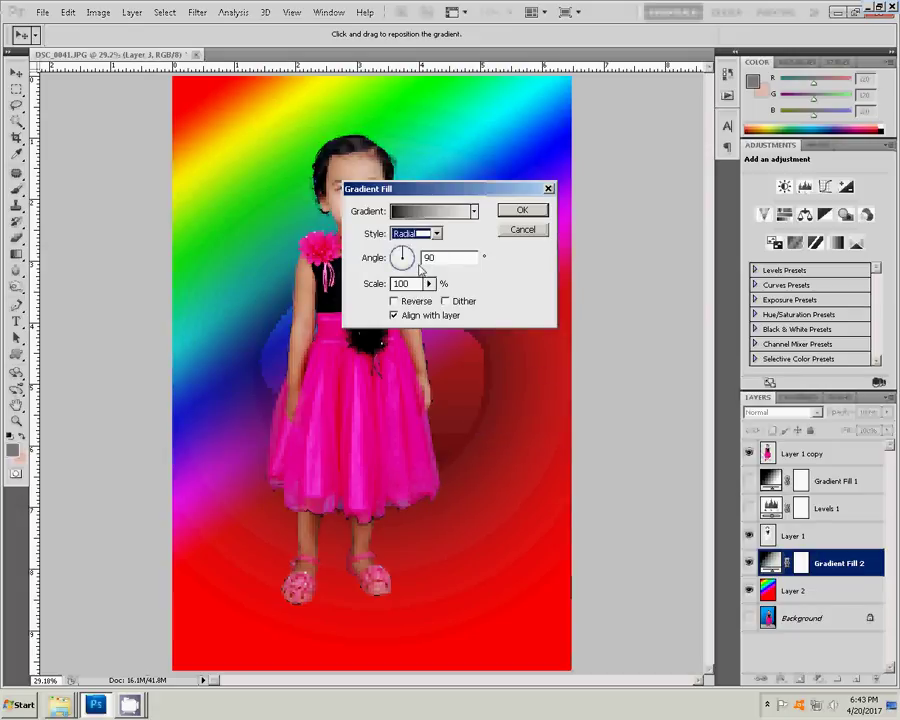
click(394, 301)
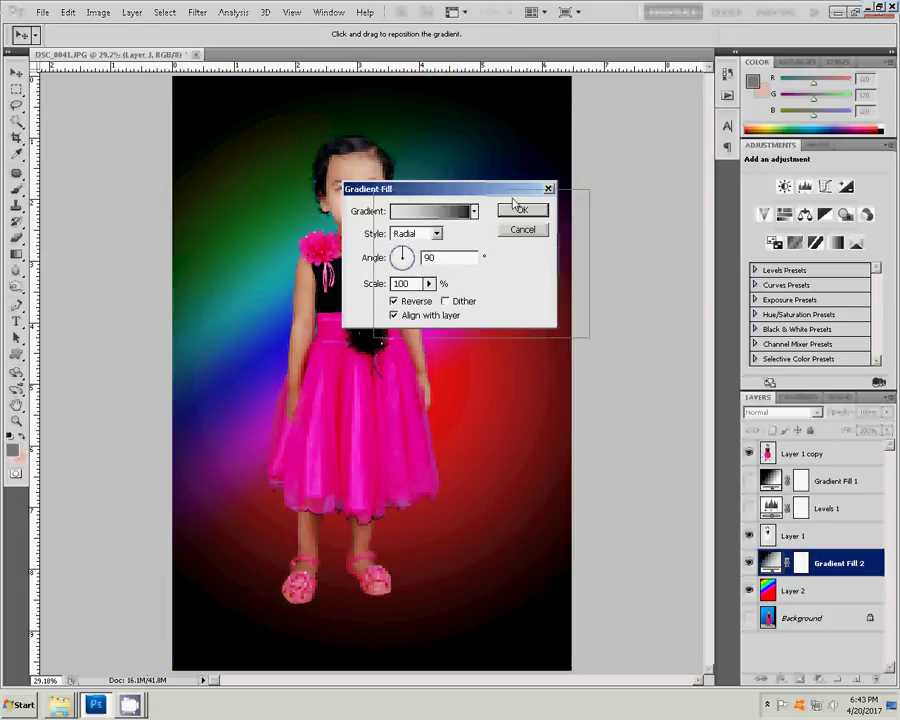
drag(515, 190, 641, 203)
click(557, 296)
mouse_move(590, 313)
mouse_down()
mouse_move(550, 316)
mouse_move(564, 318)
mouse_up()
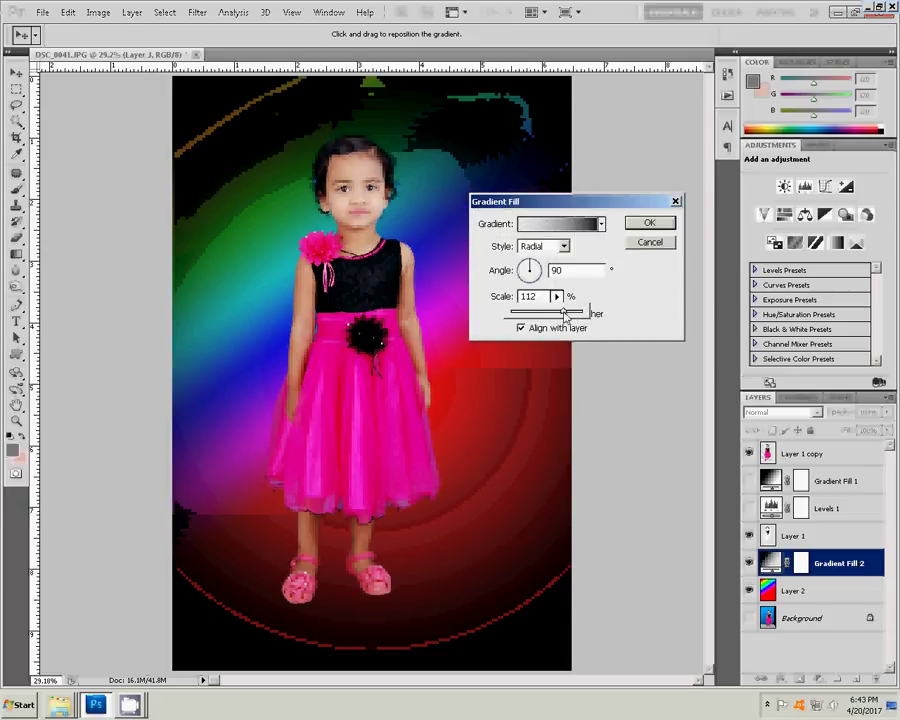
click(533, 226)
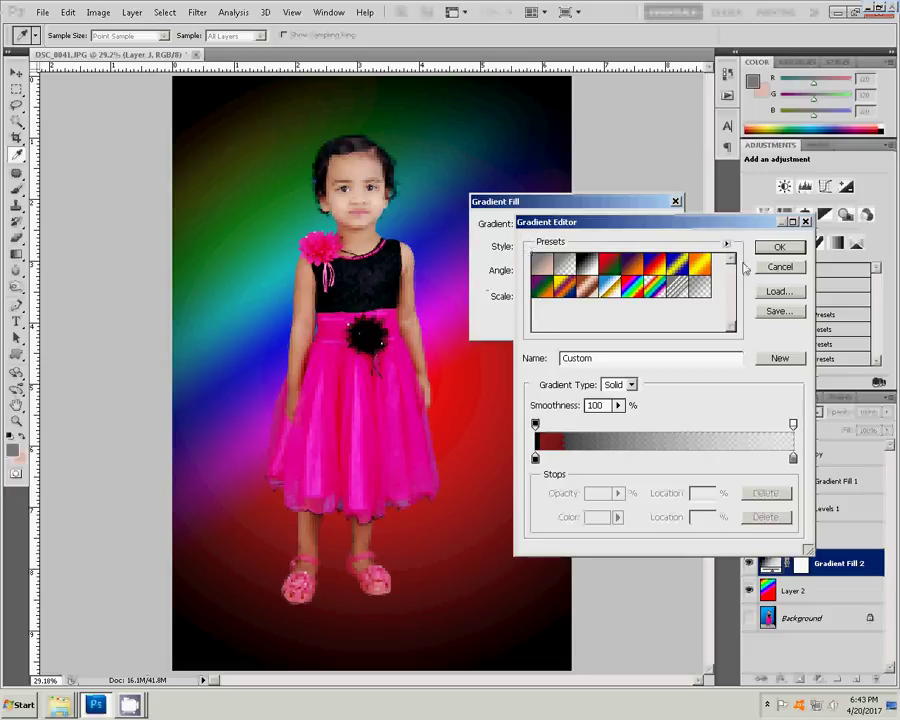
click(778, 246)
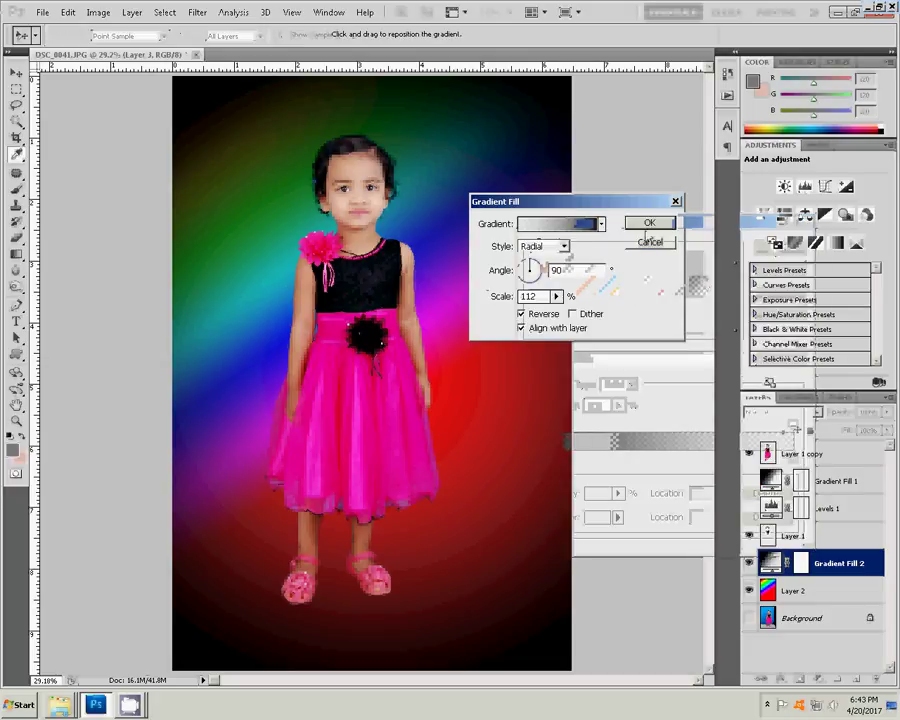
click(645, 237)
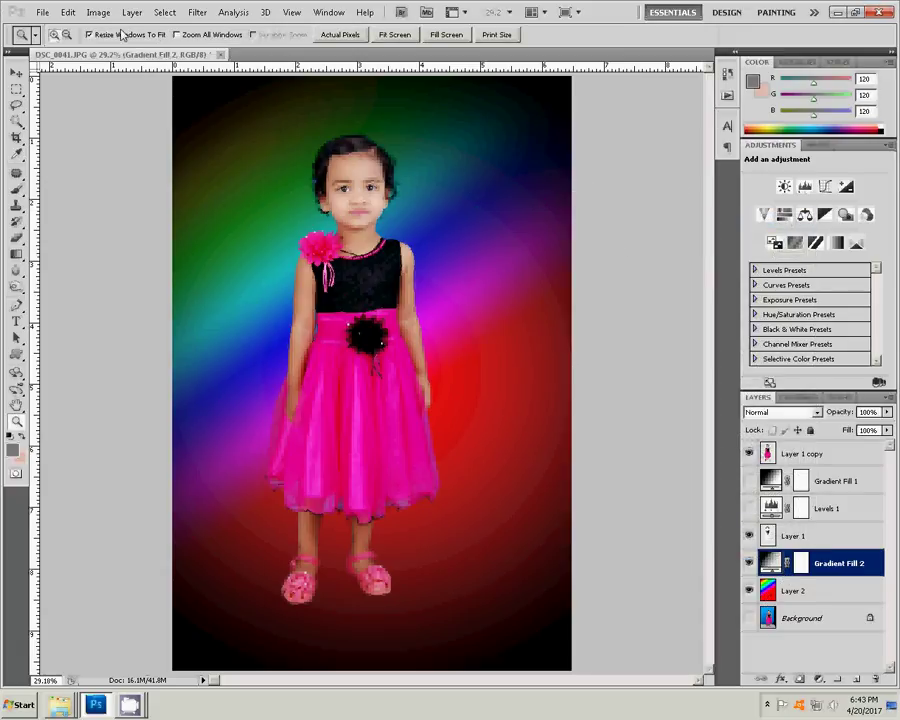
Merge visible layers and resize the image to 4 inches wide at 300 ppi
key(alt+l)
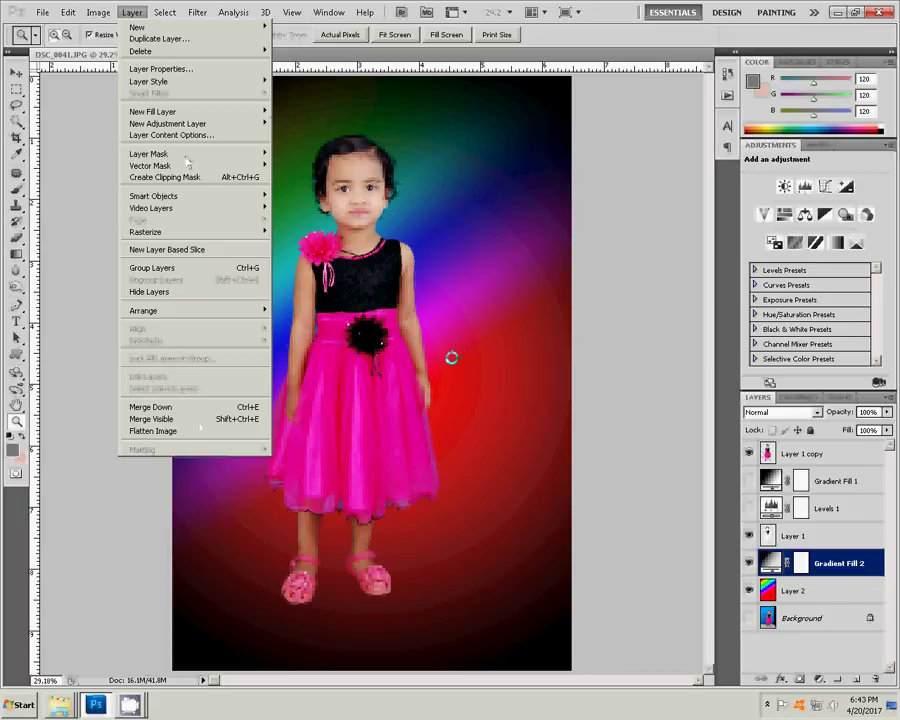
key(shift+ctrl+e)
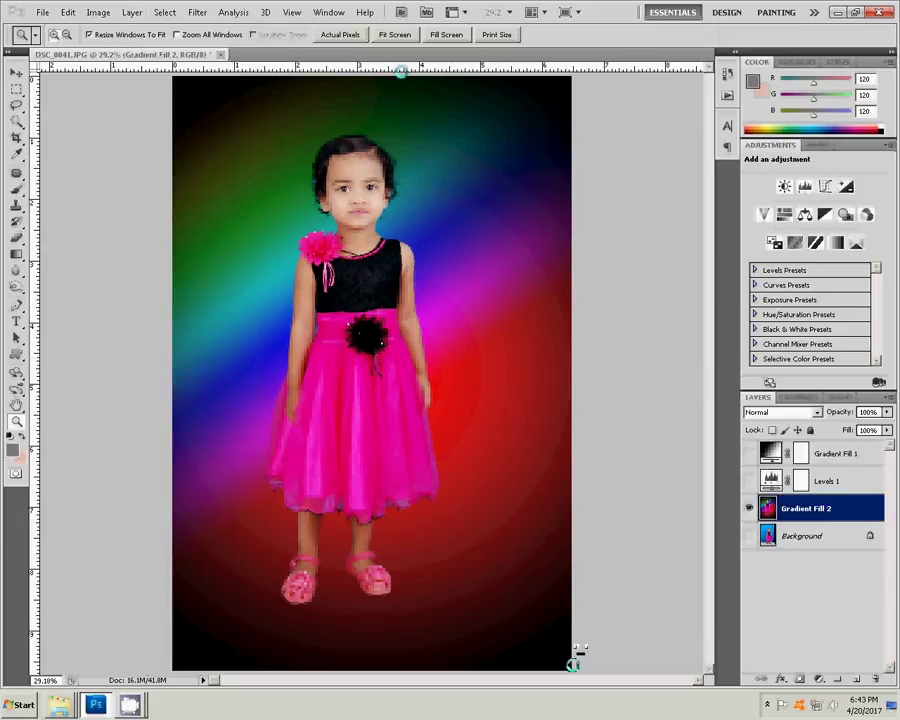
click(340, 34)
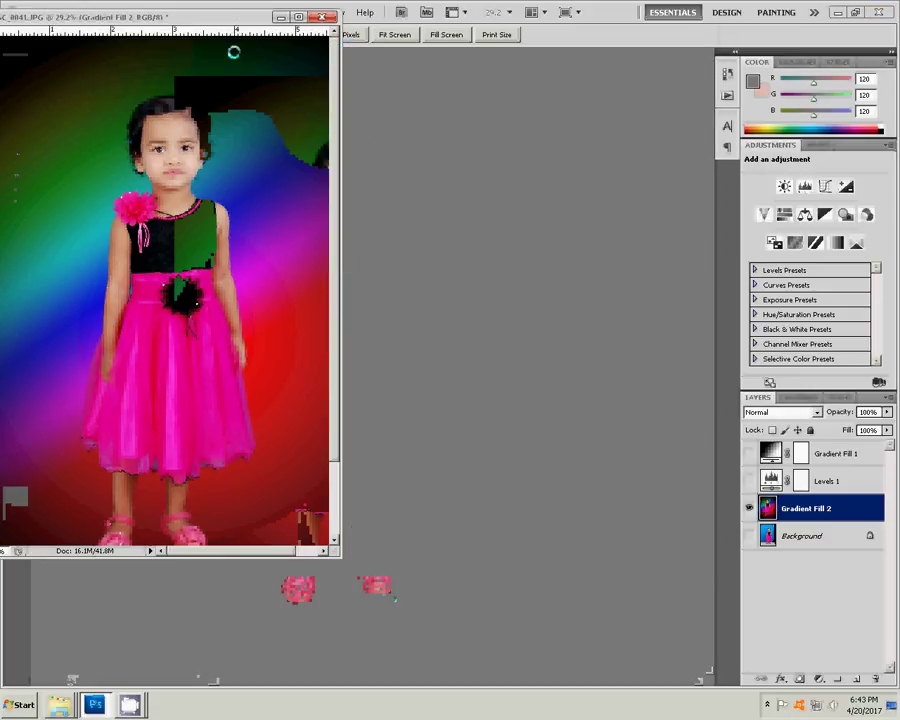
right_click(480, 112)
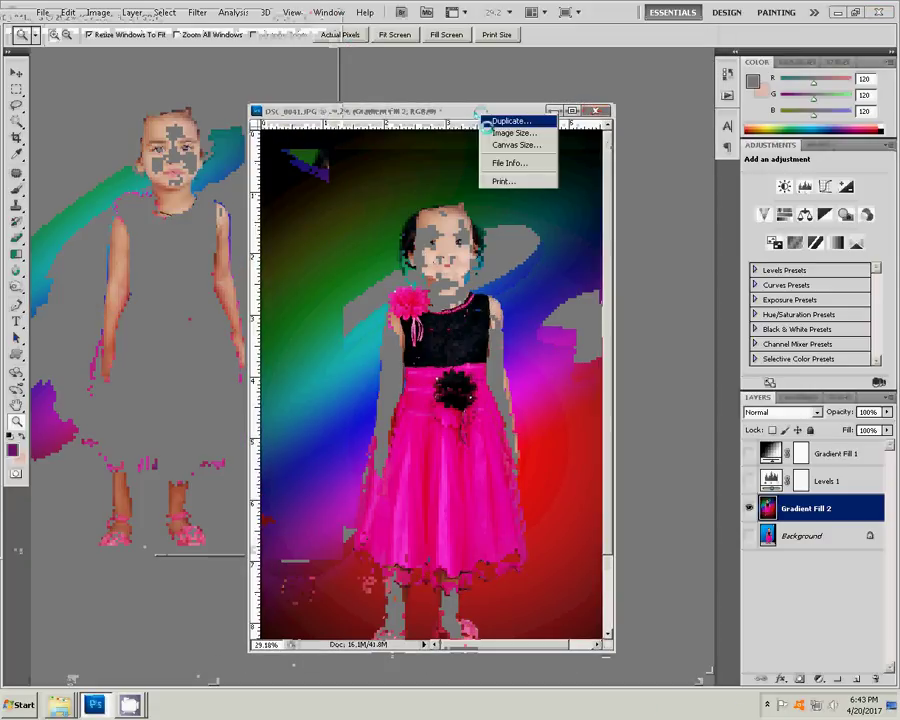
click(505, 133)
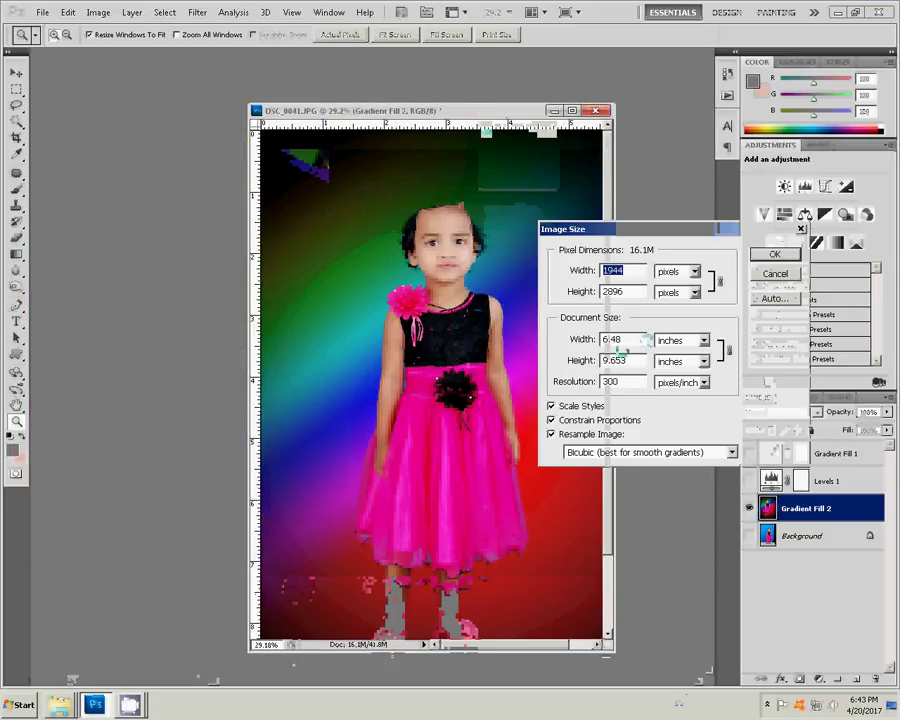
click(580, 341)
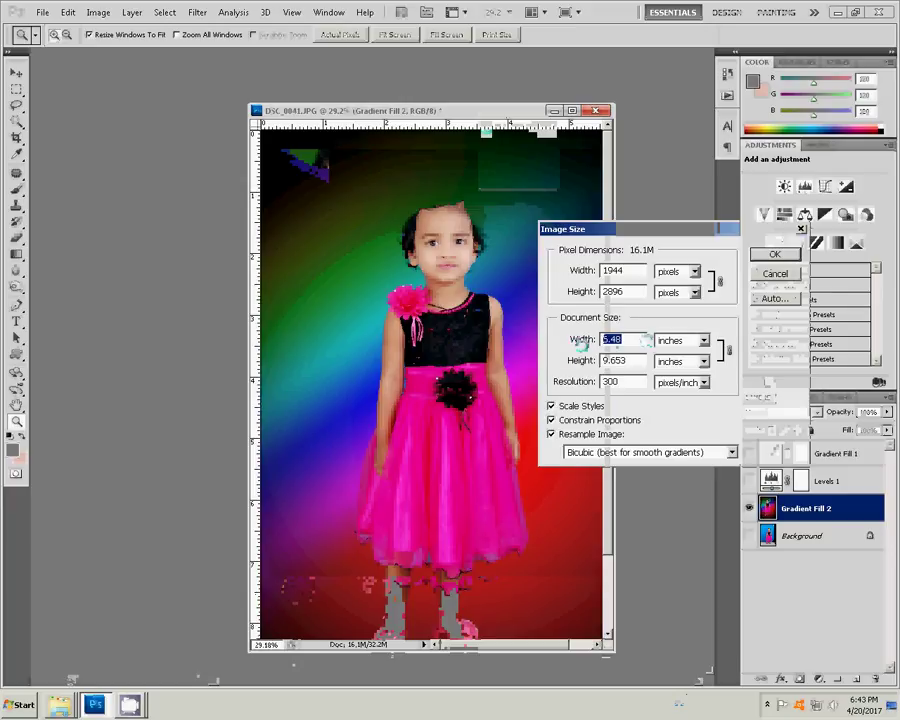
text(4)
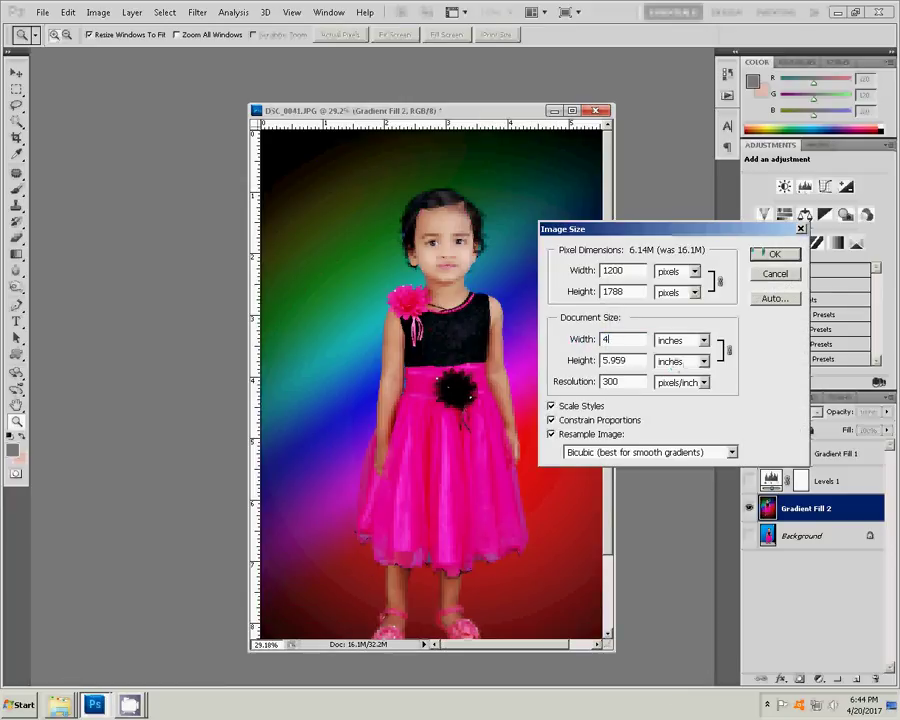
key(Return)
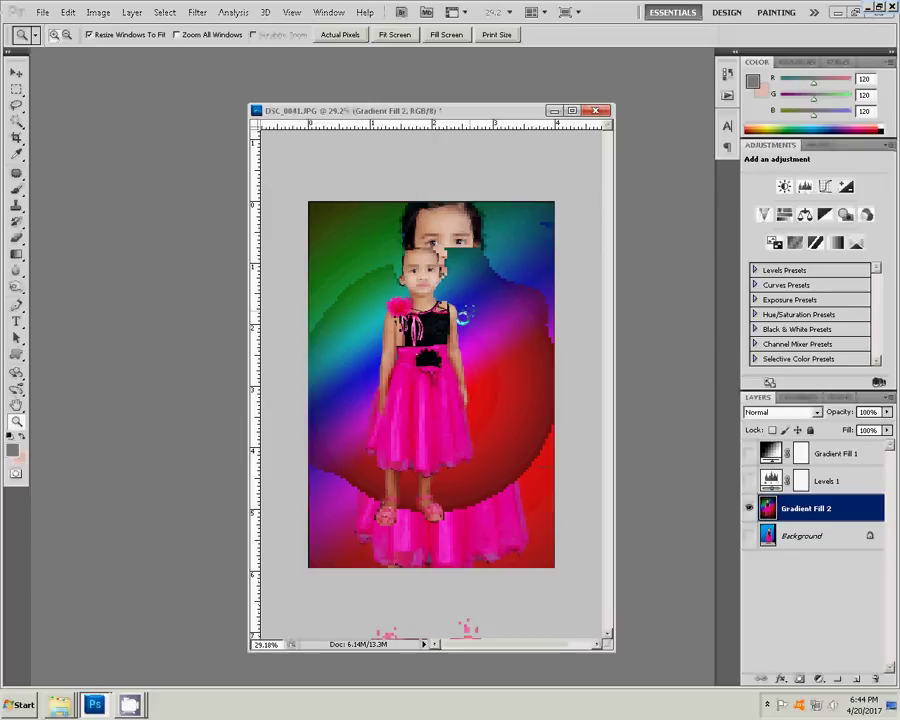
Open Save As and browse Local Disk (G:), showing folder contents as a list
key(ctrl+shift+s)
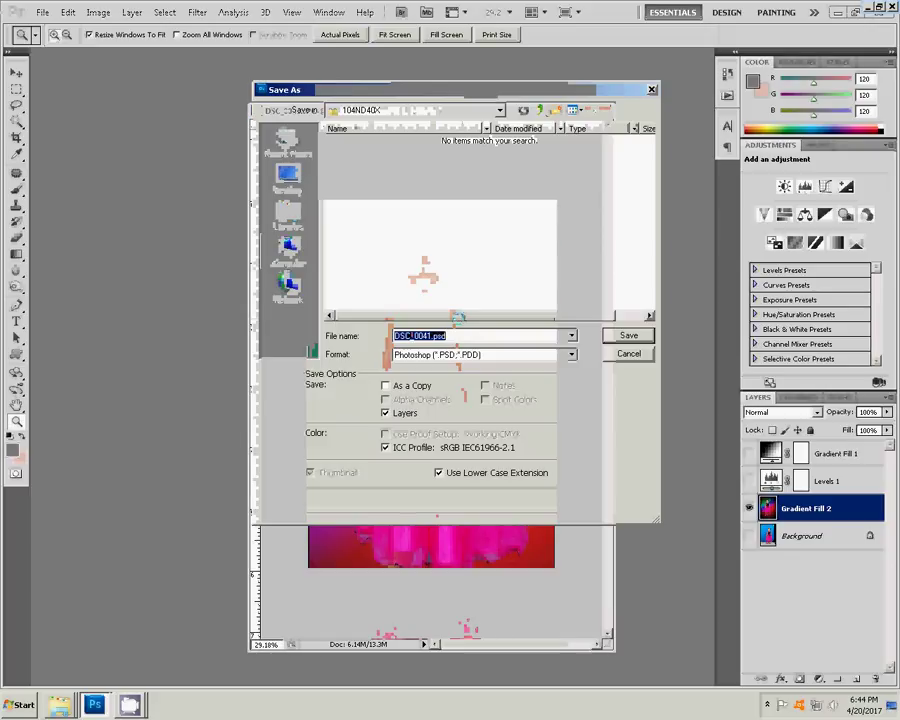
key(Escape)
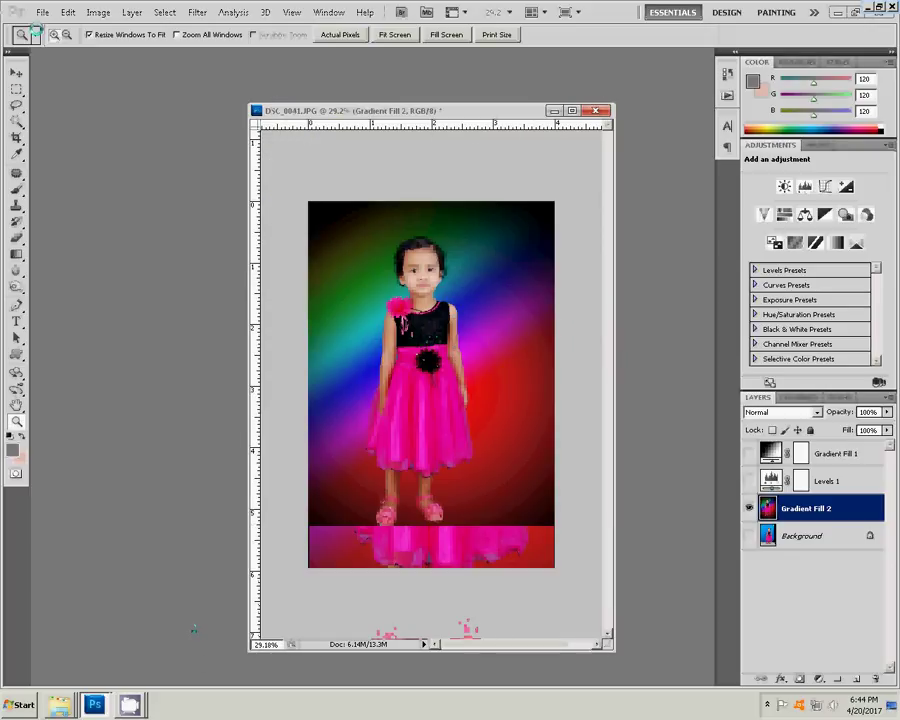
key(alt+f)
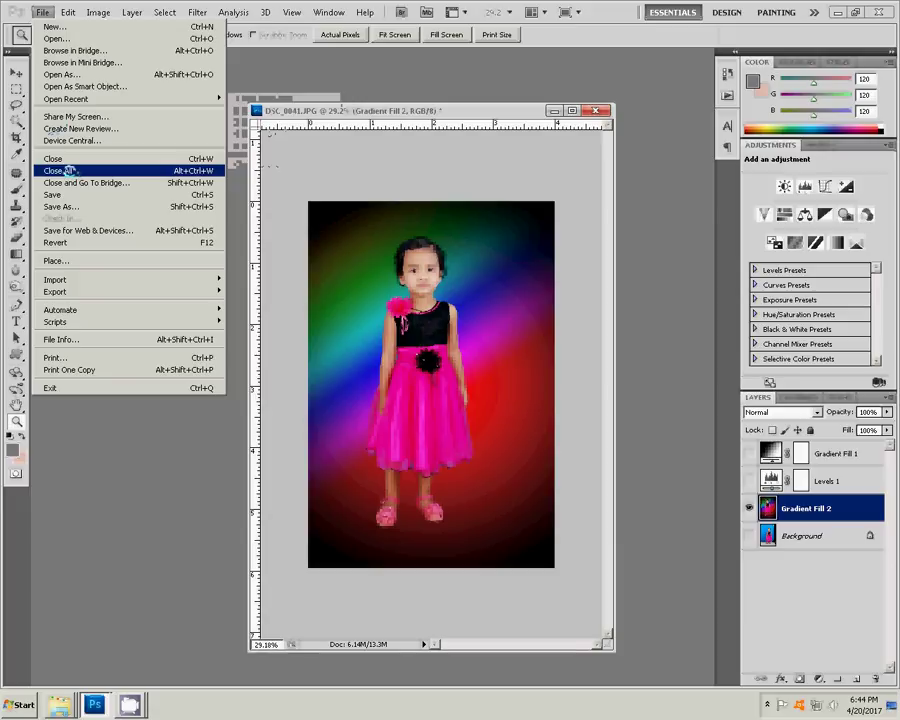
click(68, 206)
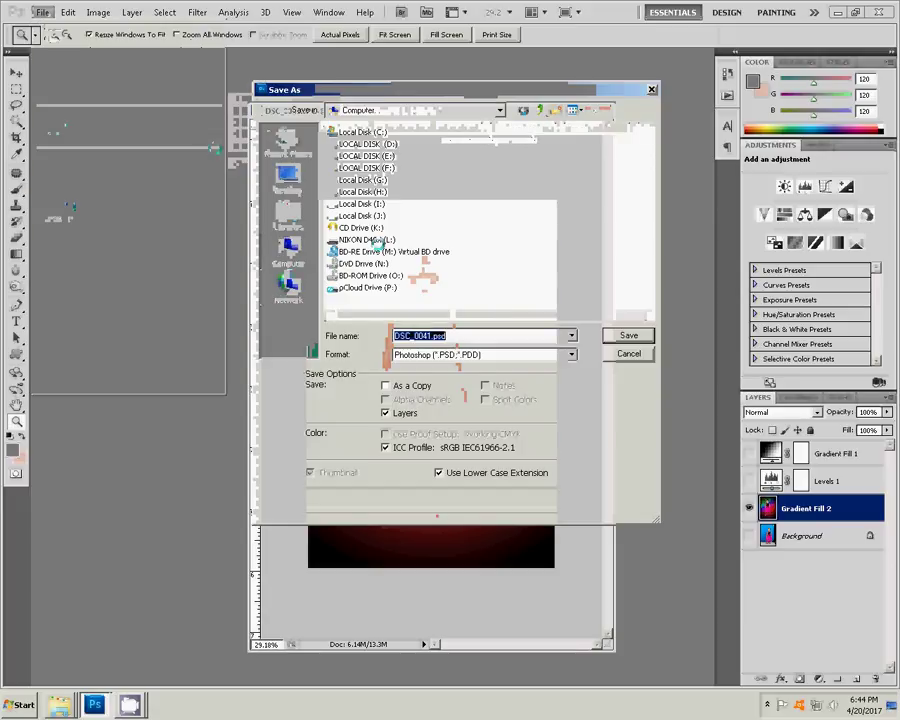
click(362, 179)
double_click(378, 179)
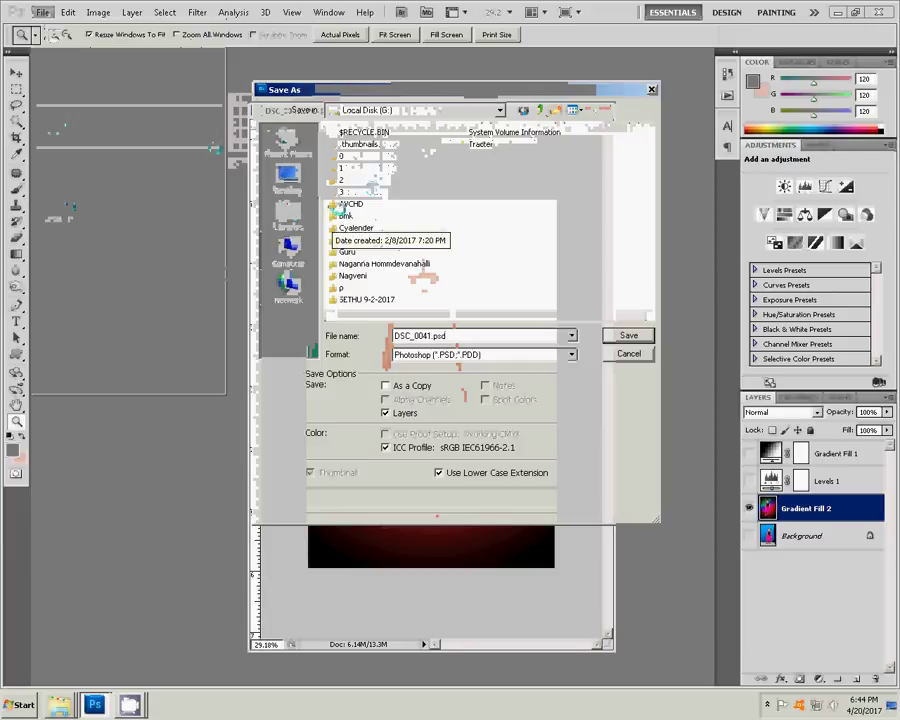
click(345, 191)
double_click(345, 191)
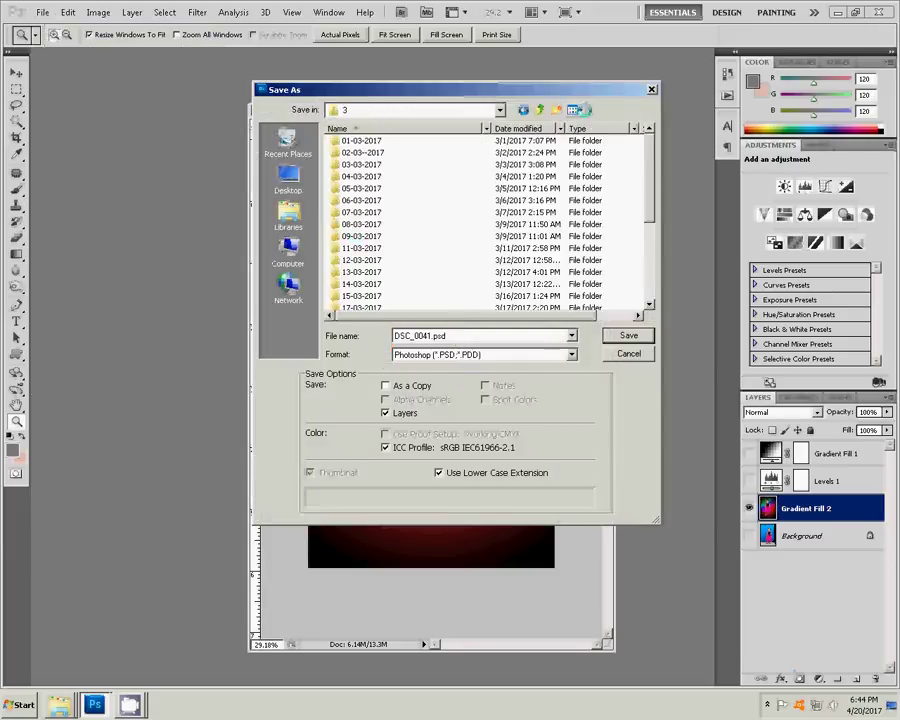
click(577, 110)
click(589, 174)
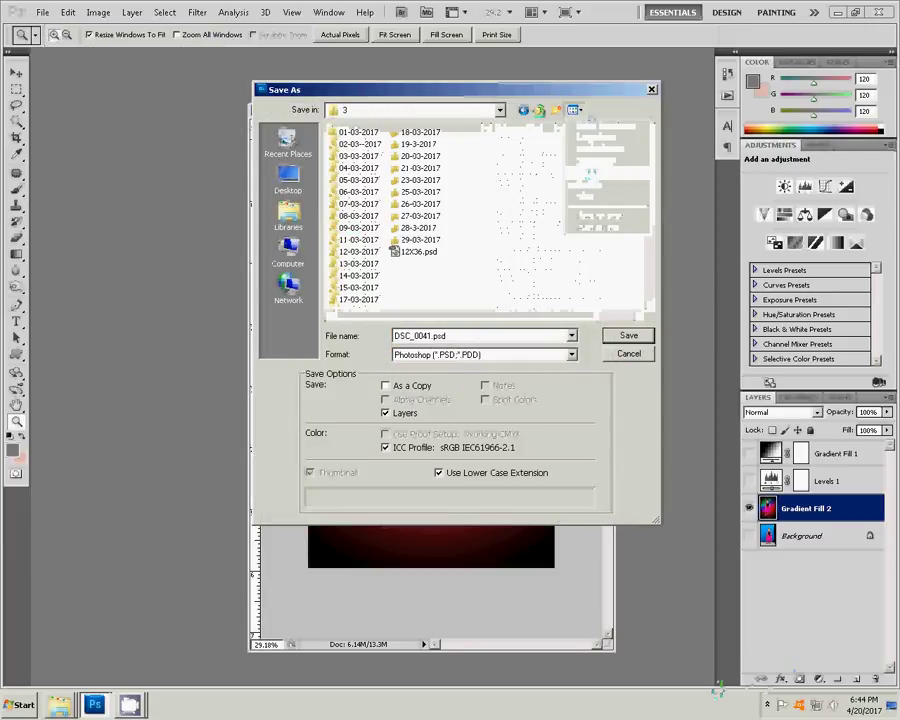
Go to folder 1 on Local Disk (G:), choose JPEG format and name the file 1-4x6
click(539, 110)
click(539, 110)
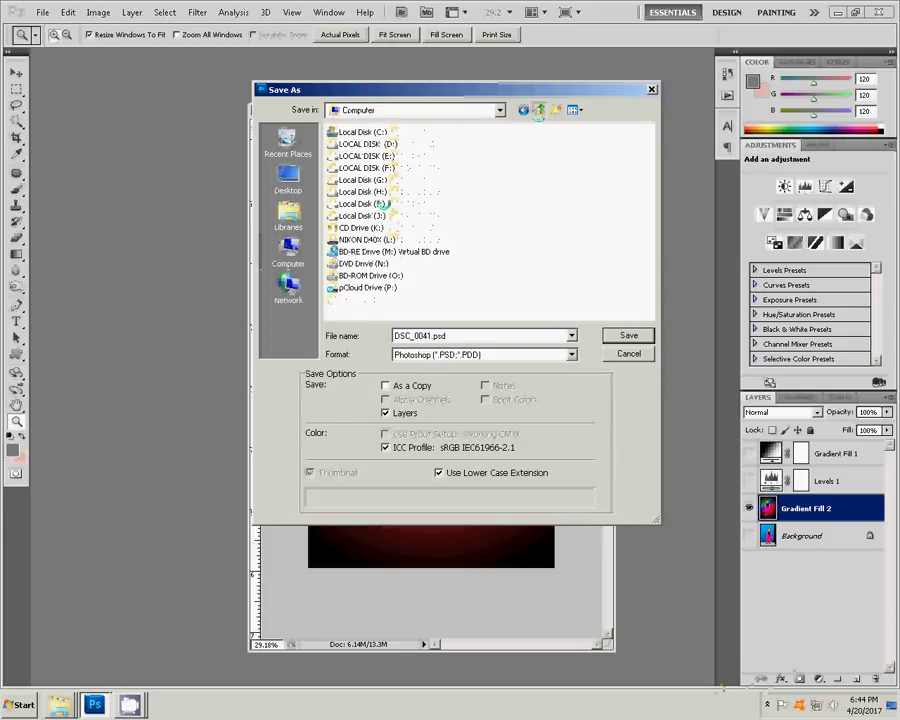
double_click(340, 176)
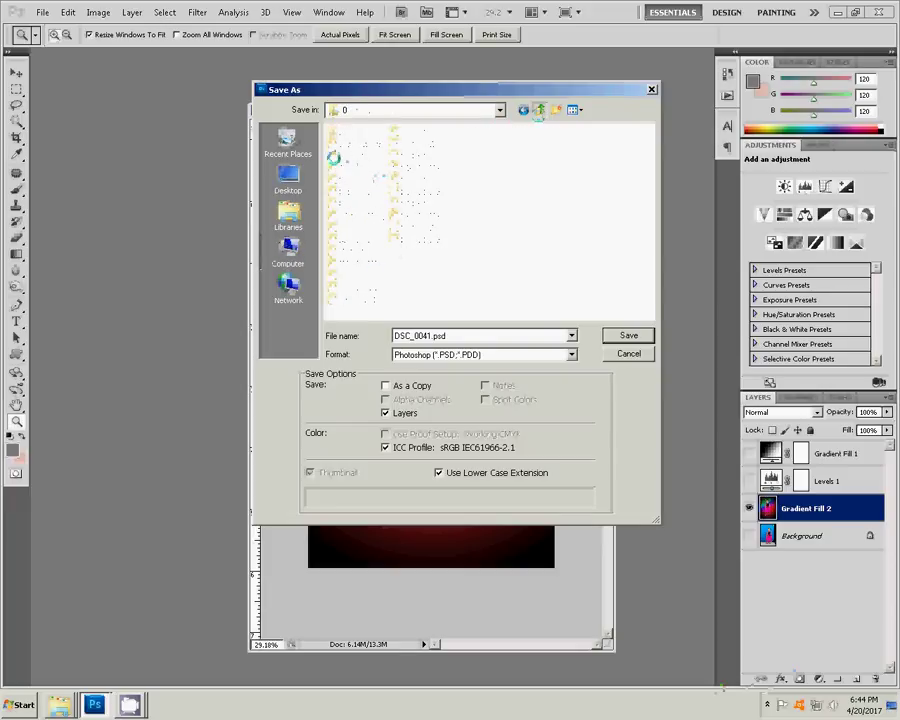
double_click(340, 200)
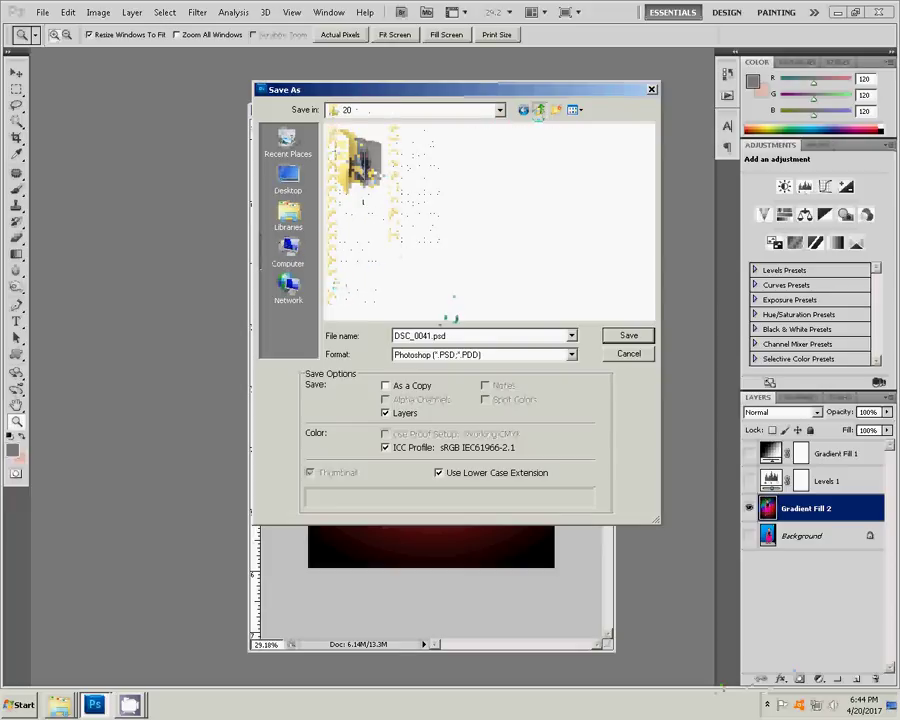
double_click(362, 165)
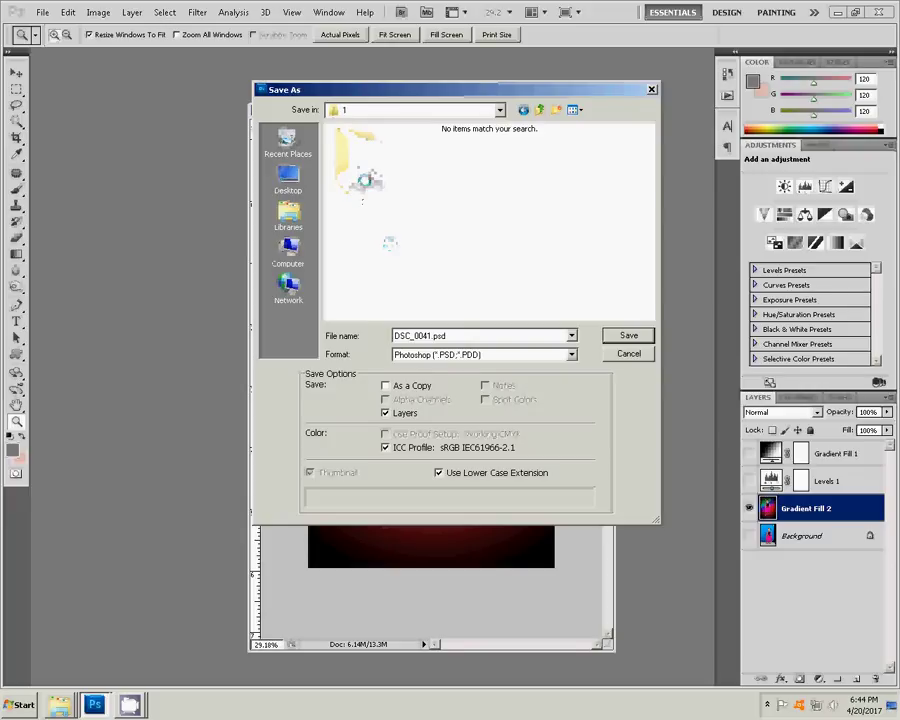
click(520, 354)
click(470, 450)
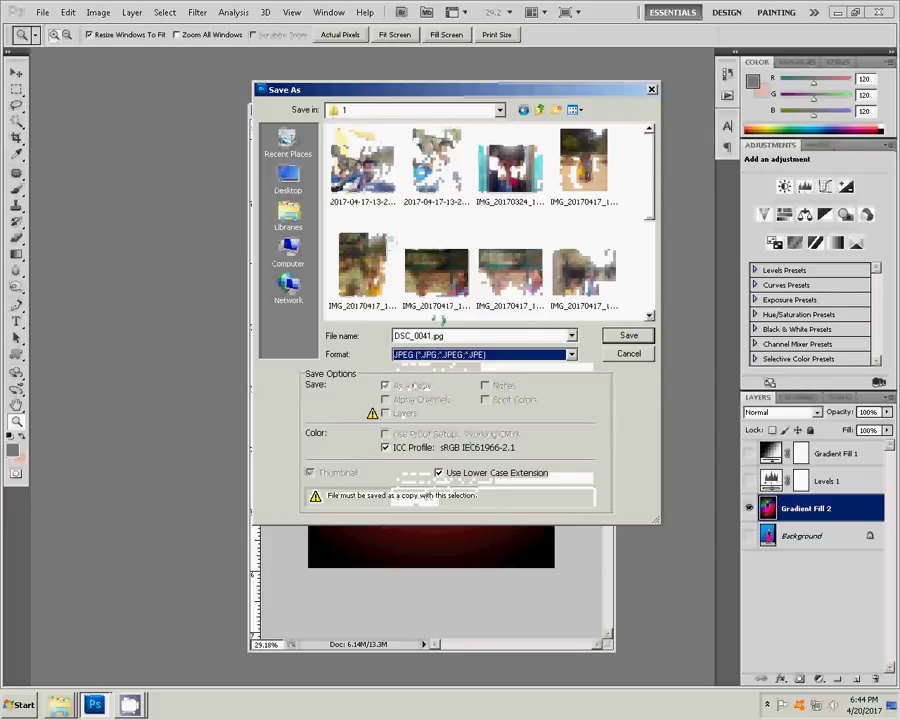
text(1)
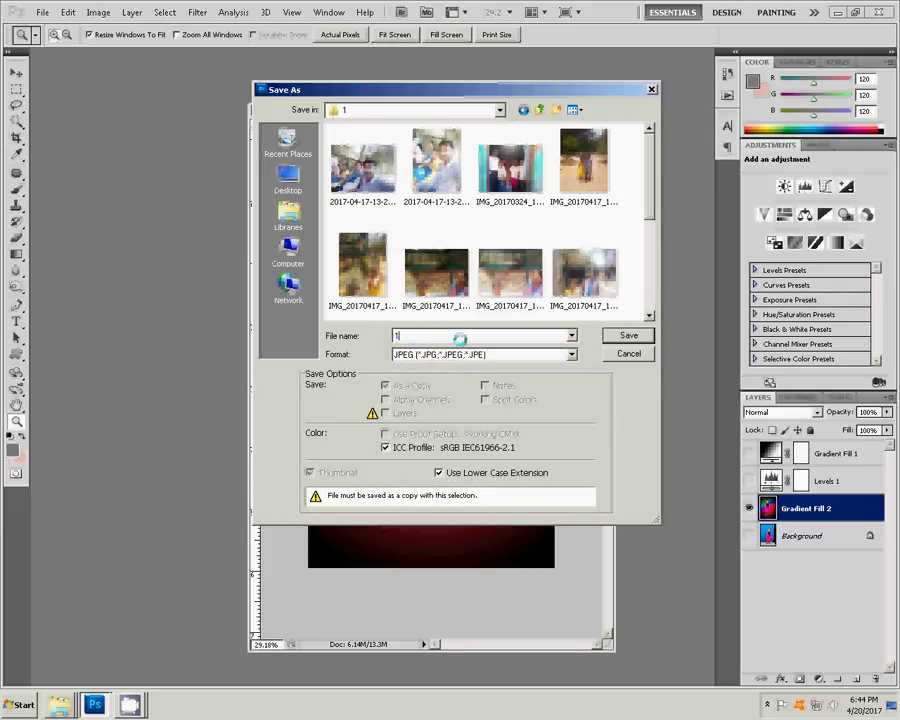
text(-4x6)
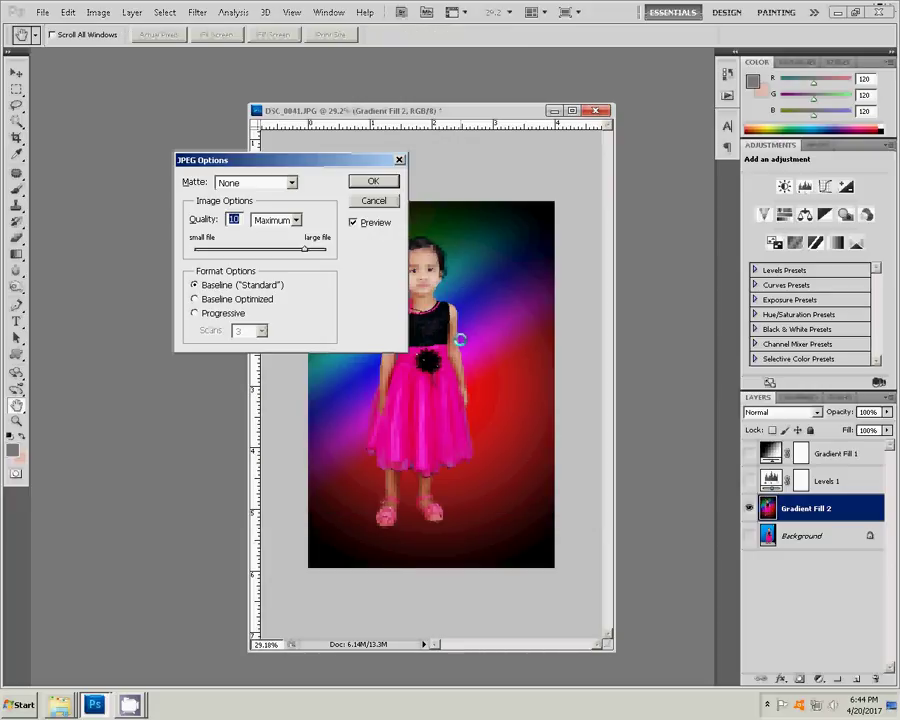
Save the JPEG at quality 10, then revert via History to the last New Gradient Fill Layer step
key(Return)
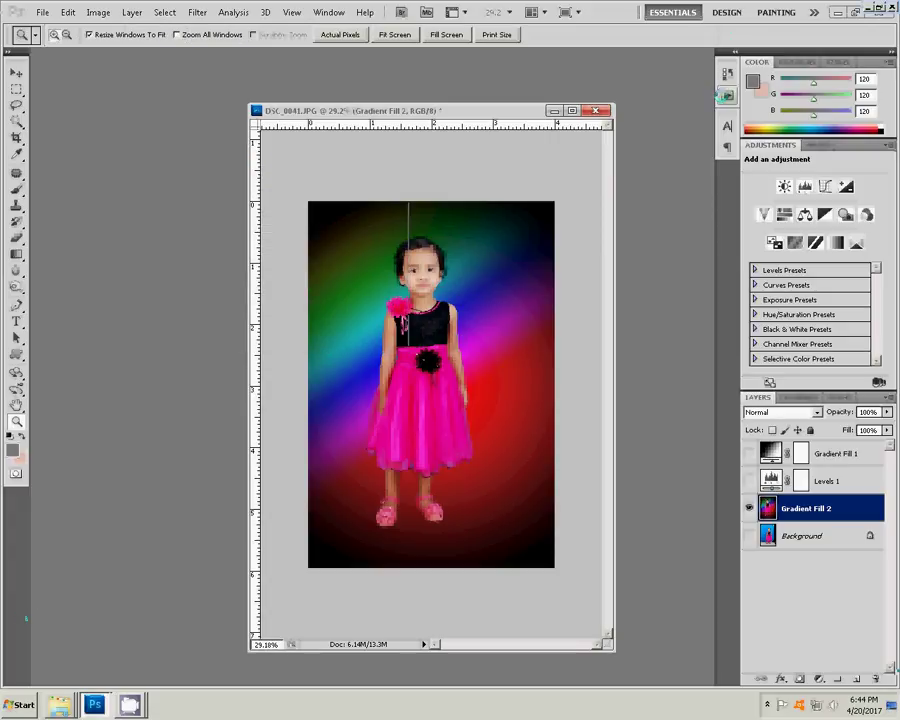
click(727, 95)
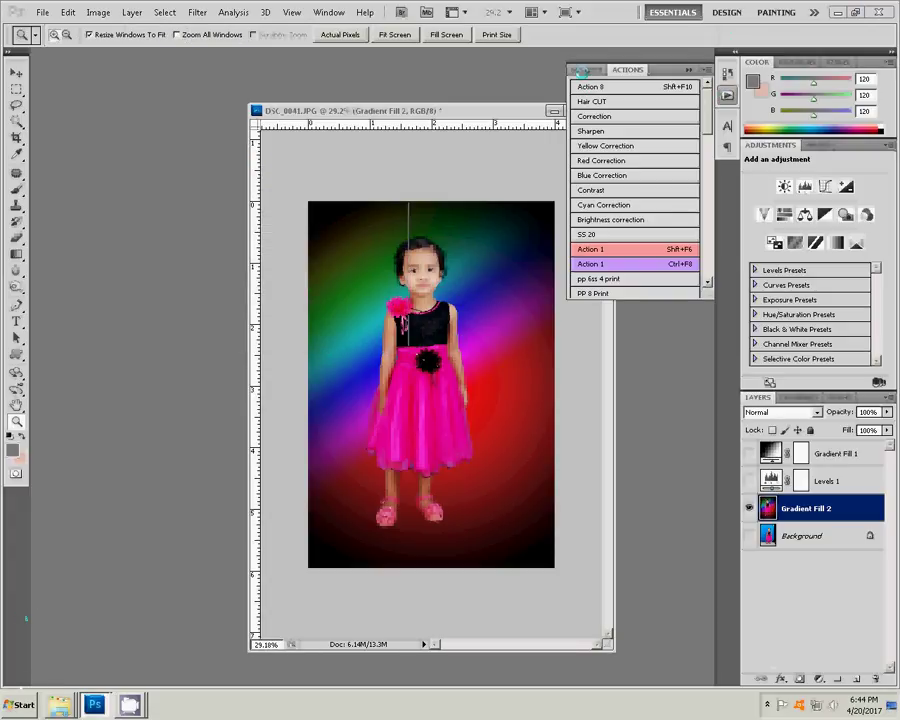
click(588, 69)
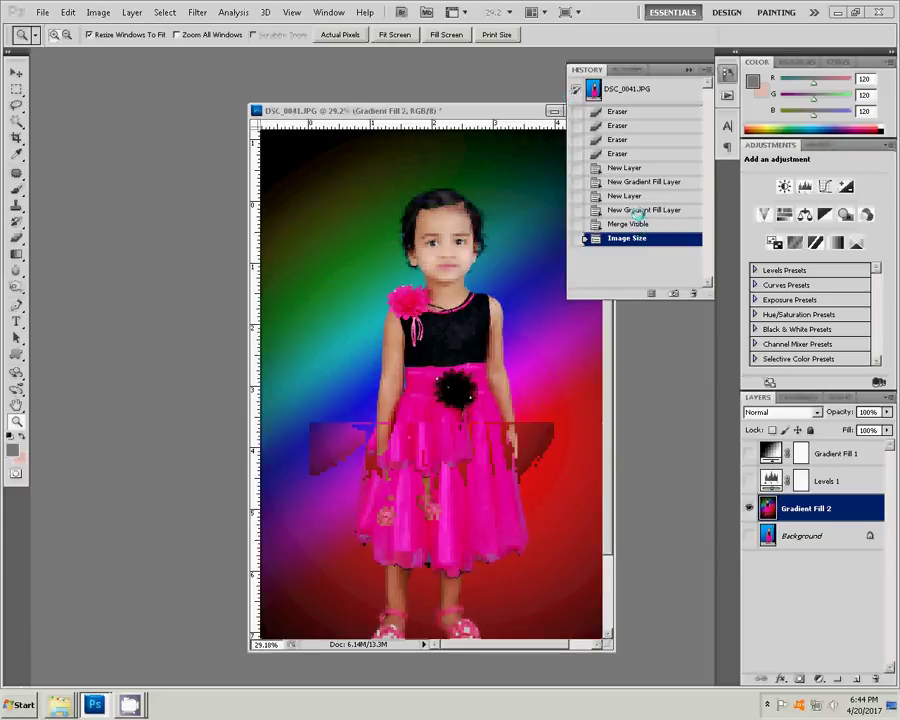
click(637, 211)
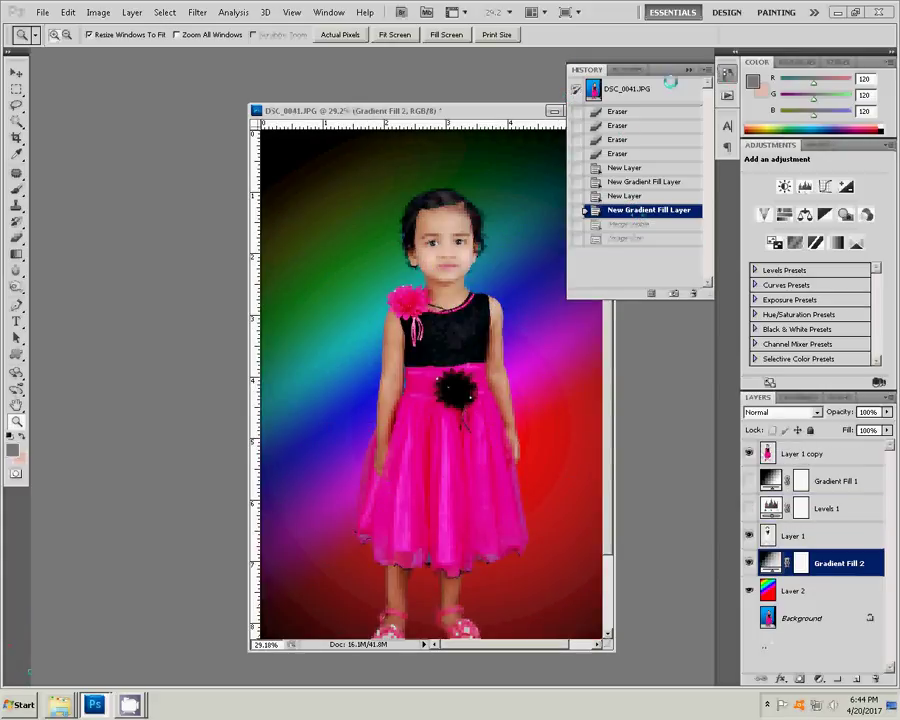
Hide Gradient Fill 2, show Gradient Fill 1's black-white backdrop, and zoom in on the girl's face
click(727, 74)
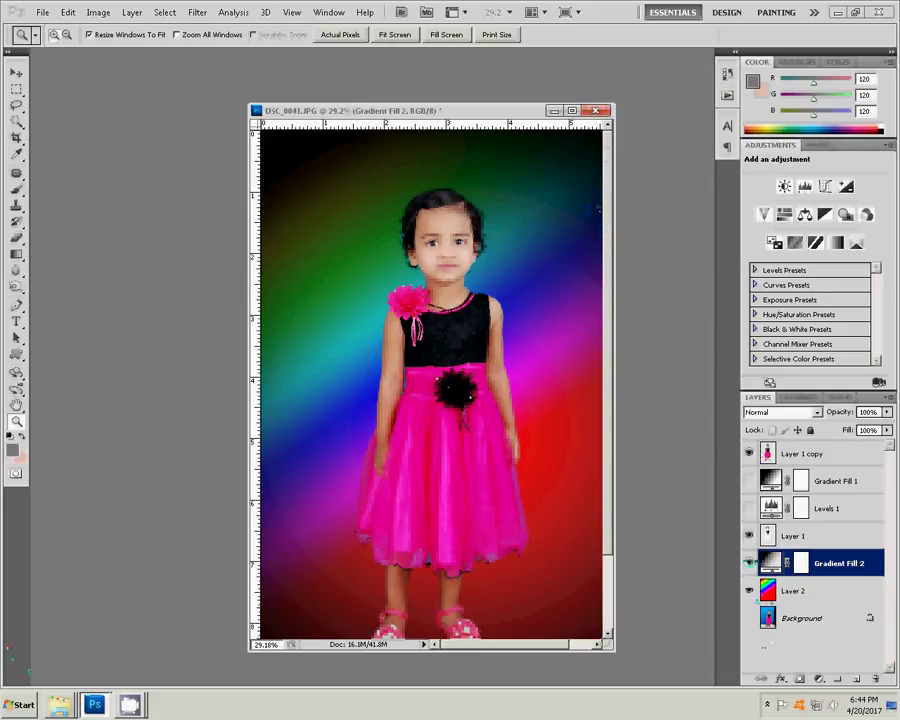
click(749, 563)
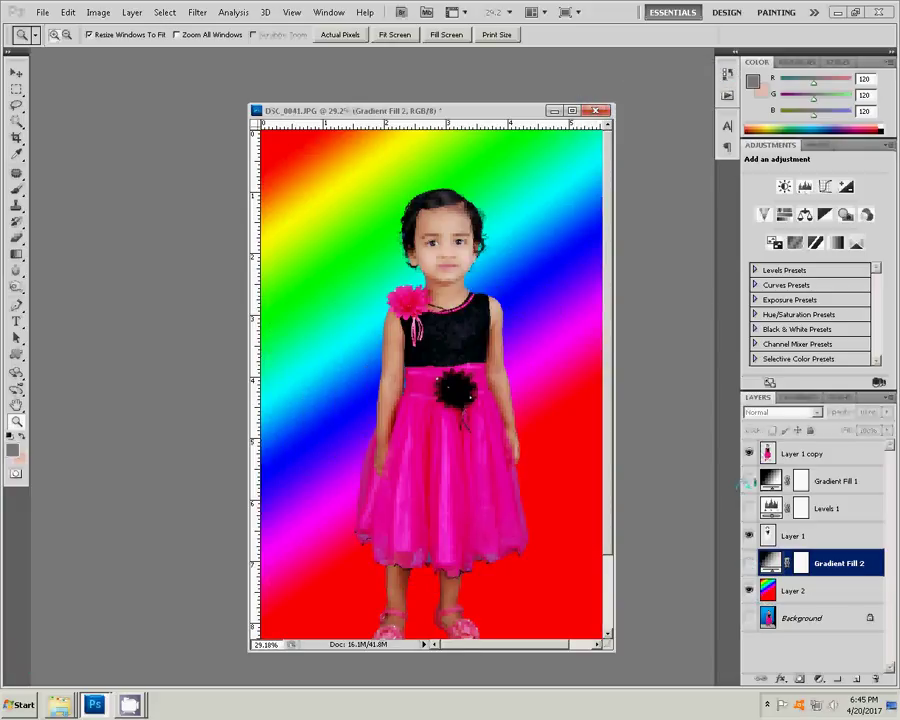
click(749, 481)
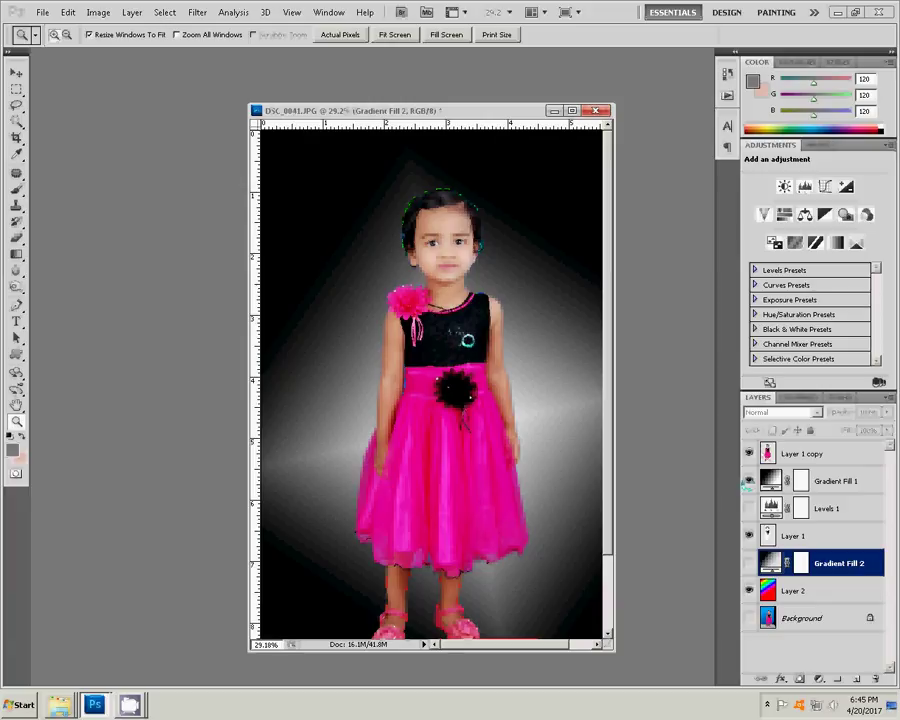
mouse_move(375, 177)
mouse_down()
mouse_move(476, 292)
mouse_move(495, 296)
mouse_up()
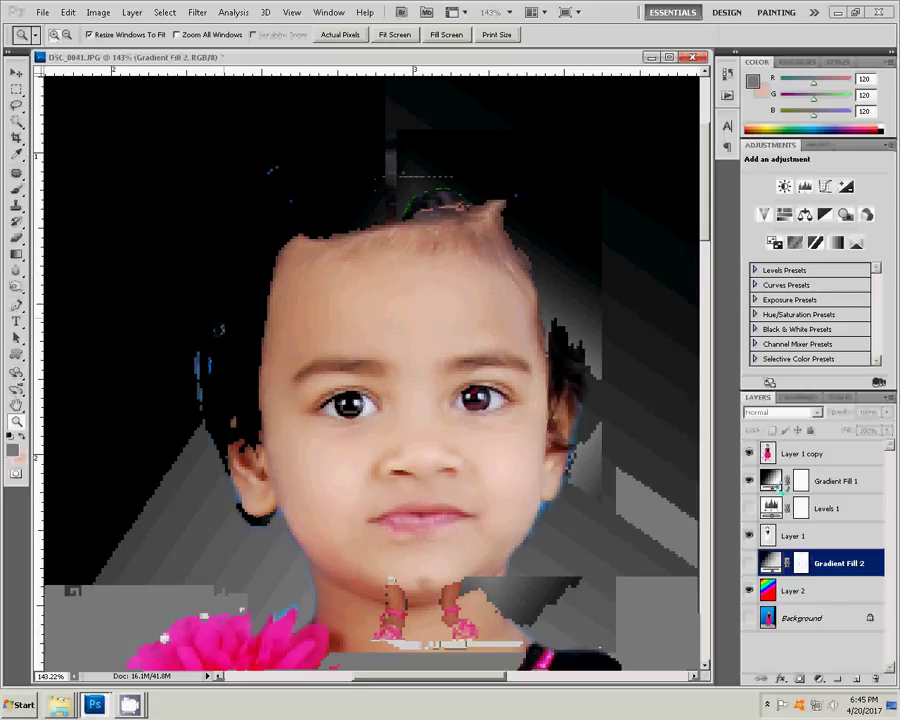
Move Layer 1 above Gradient Fill 1 and select Layer 1 copy with the Eraser
click(802, 537)
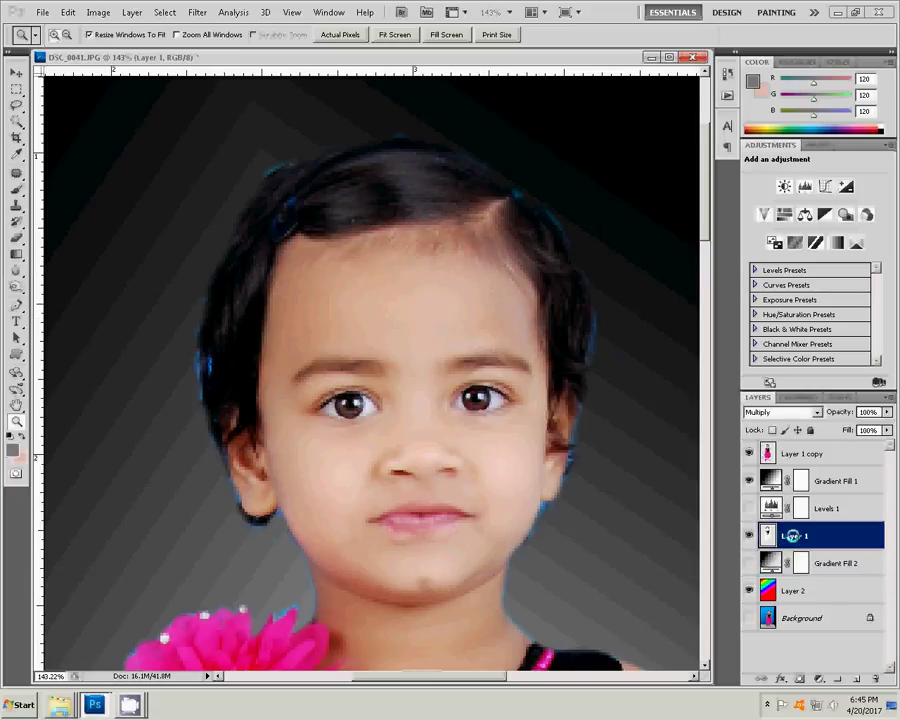
drag(793, 537, 795, 481)
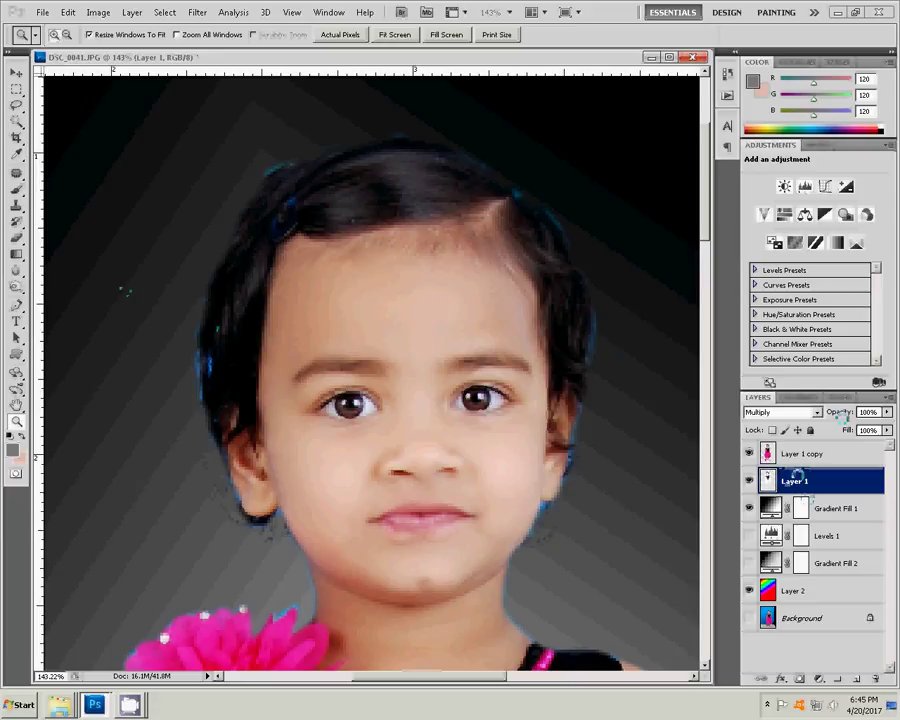
click(800, 454)
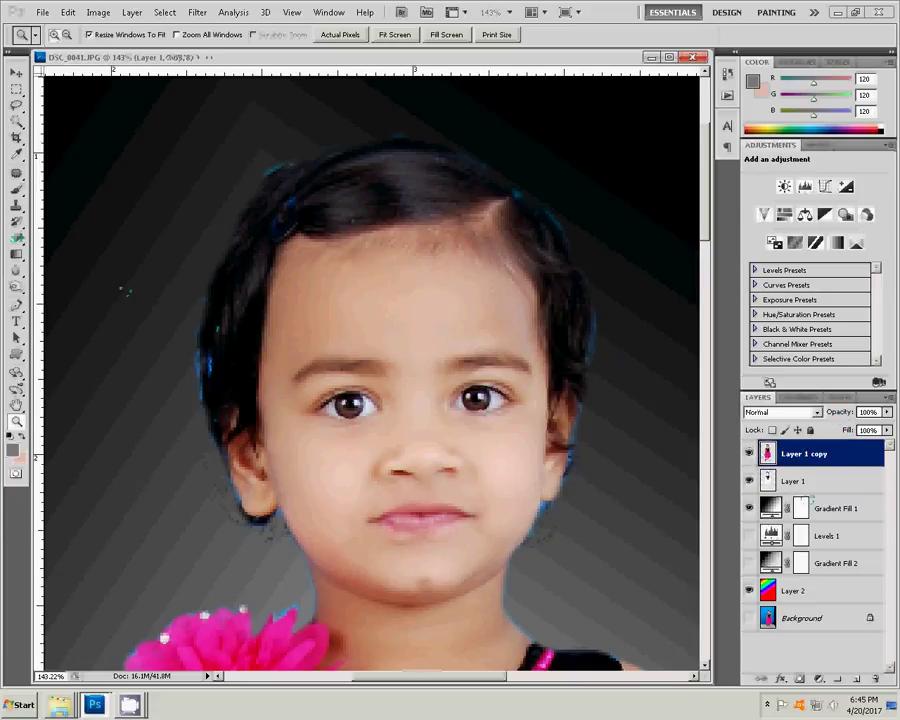
key(e)
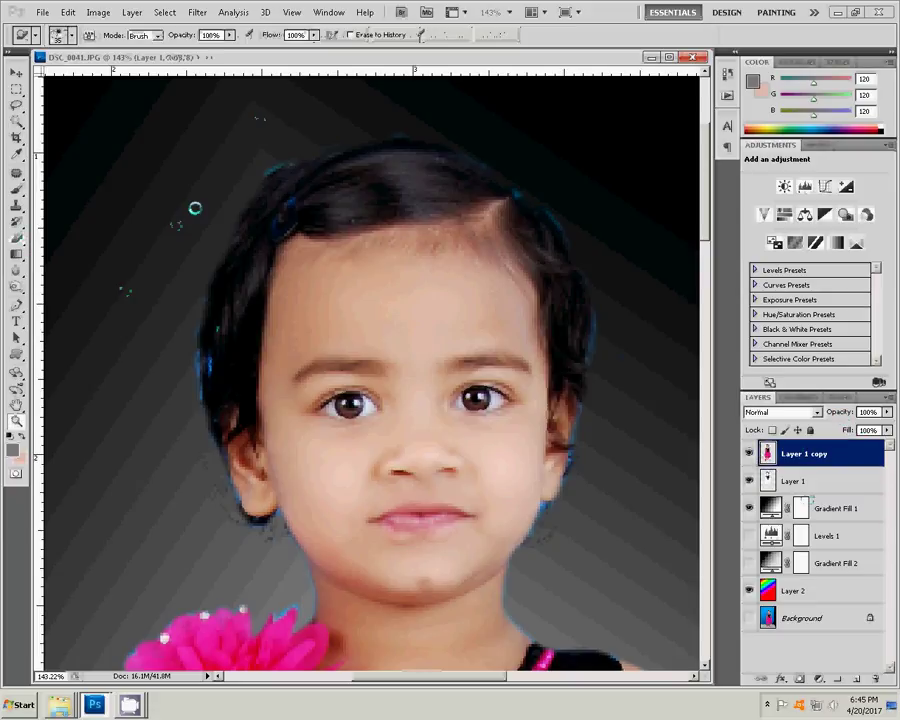
click(795, 481)
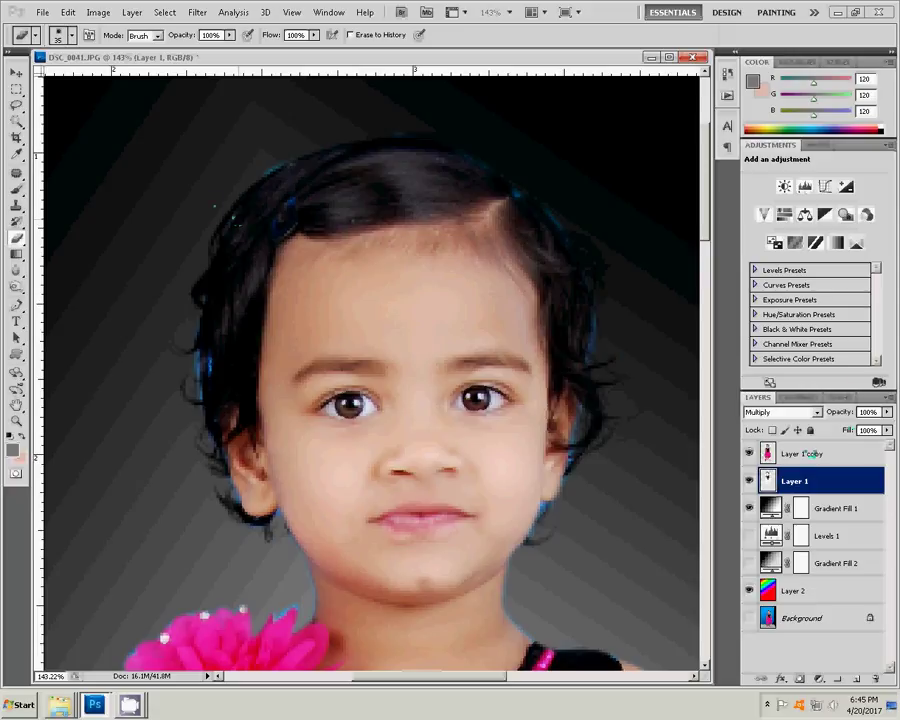
click(812, 454)
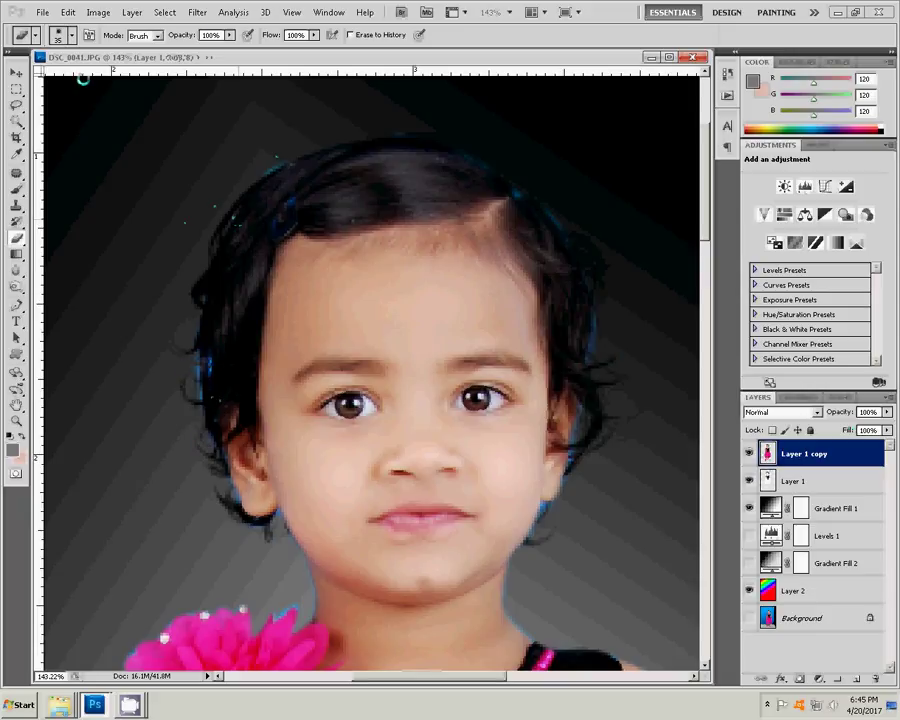
Set eraser opacity to 76% and erase fringe along the right hair edge and ear
click(229, 35)
drag(232, 47, 212, 47)
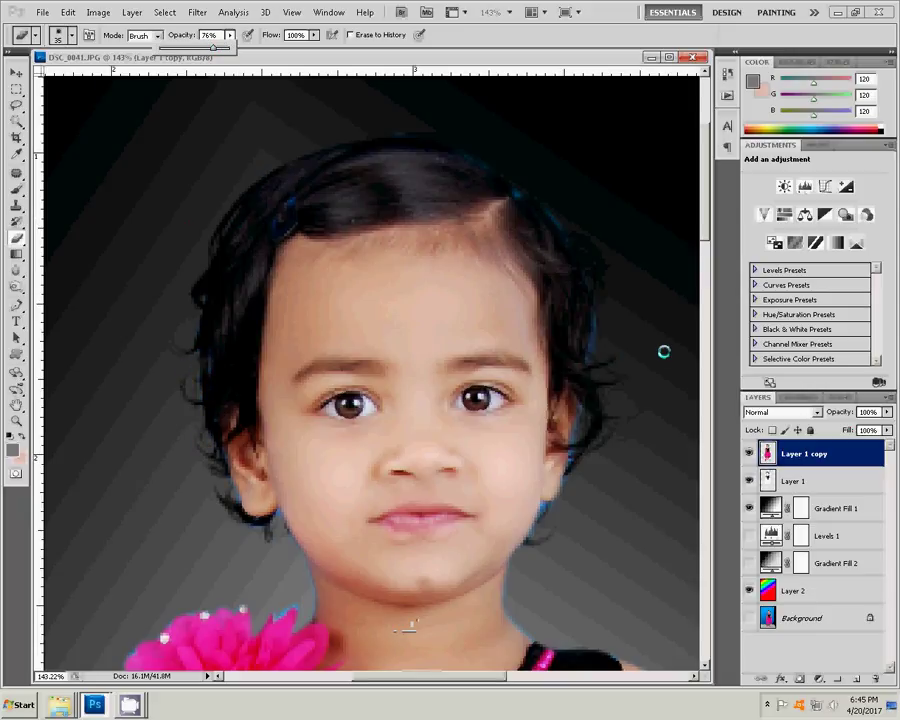
mouse_move(512, 187)
mouse_down()
mouse_move(597, 345)
mouse_move(585, 418)
mouse_up()
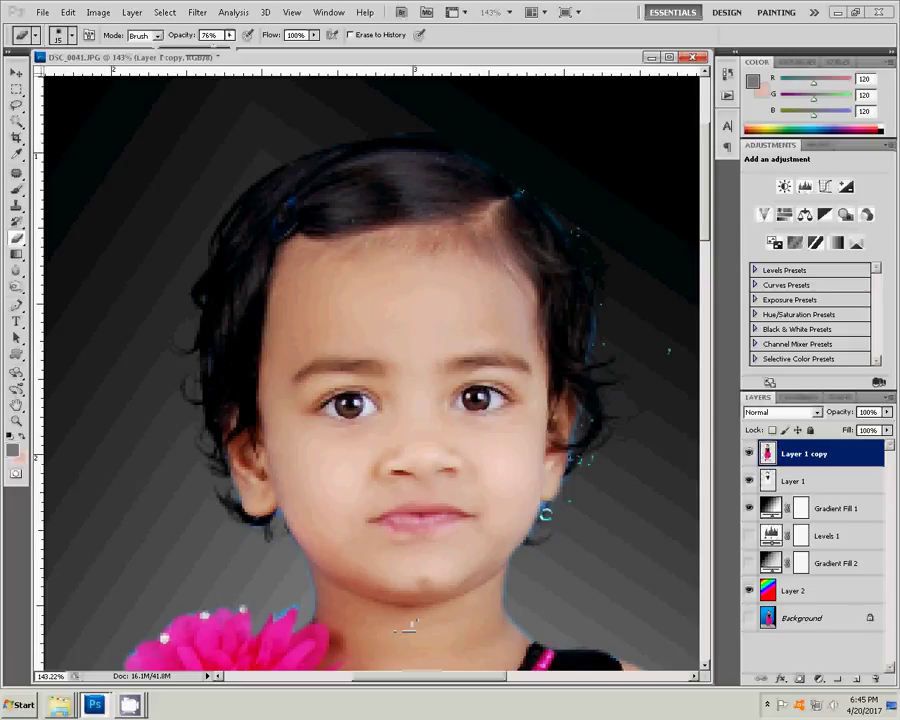
drag(545, 514, 522, 552)
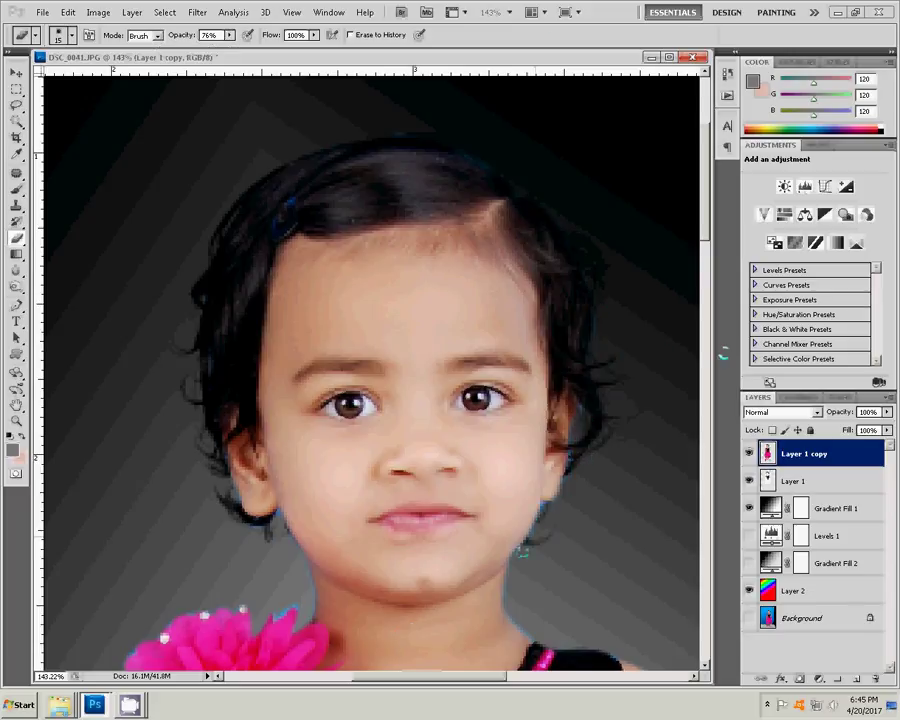
key(ctrl+alt+z)
key(ctrl+alt+z)
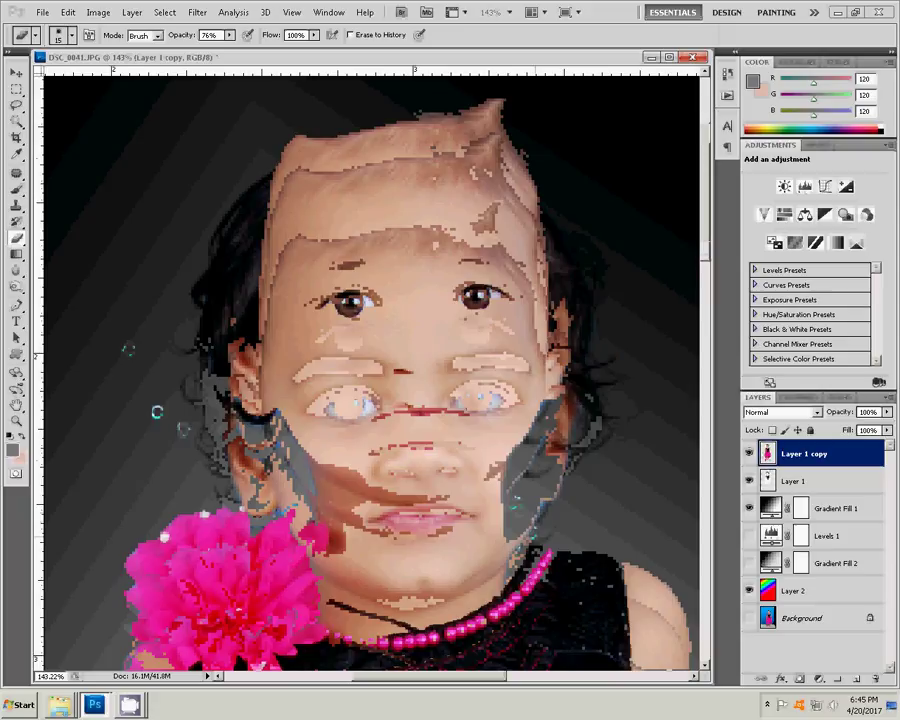
Shrink the eraser brush size to about 10 px
right_click(152, 407)
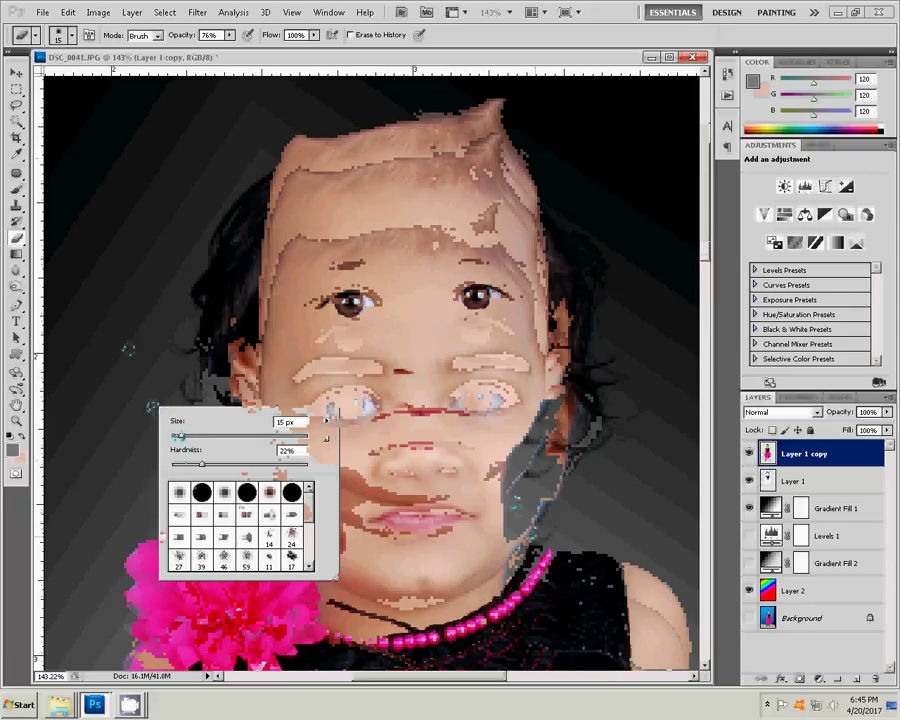
drag(181, 436, 178, 437)
key(Return)
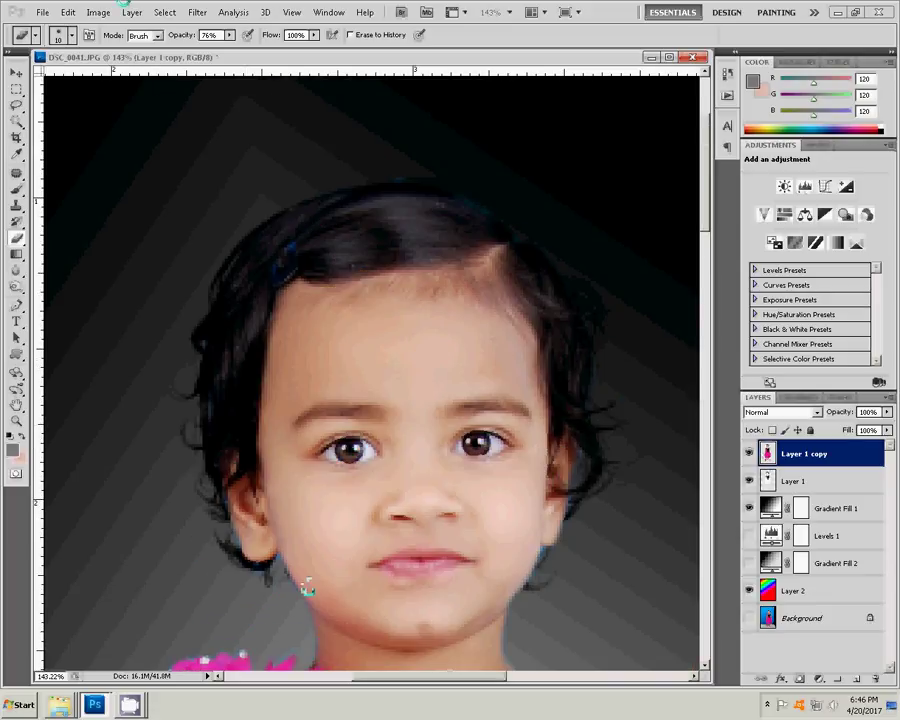
Merge Visible layers, then set Image Size width to 4 inches (1200 × 1788 px at 300 ppi)
click(131, 12)
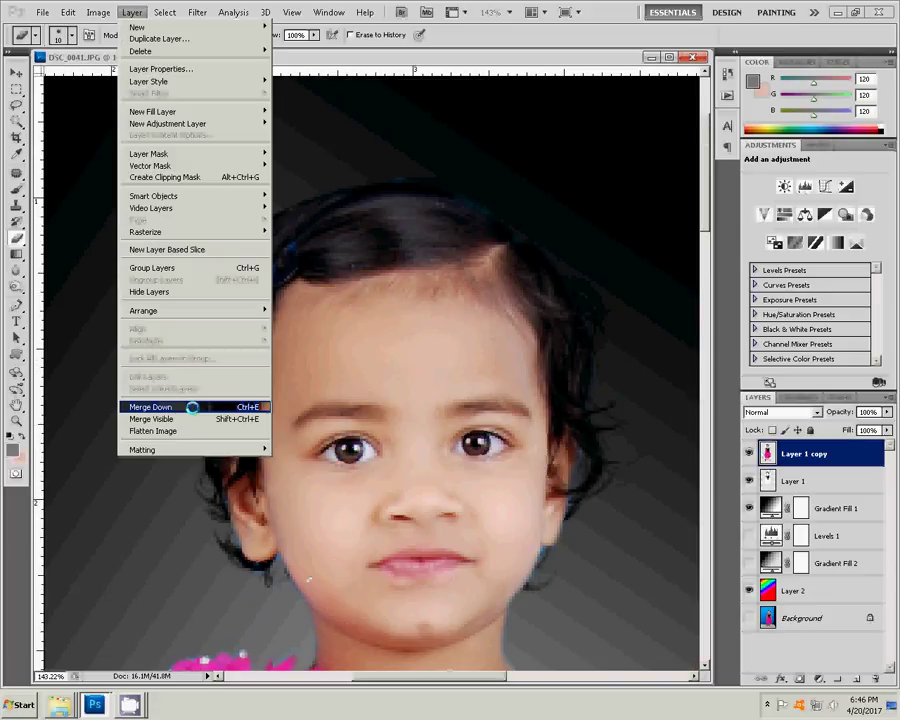
click(150, 419)
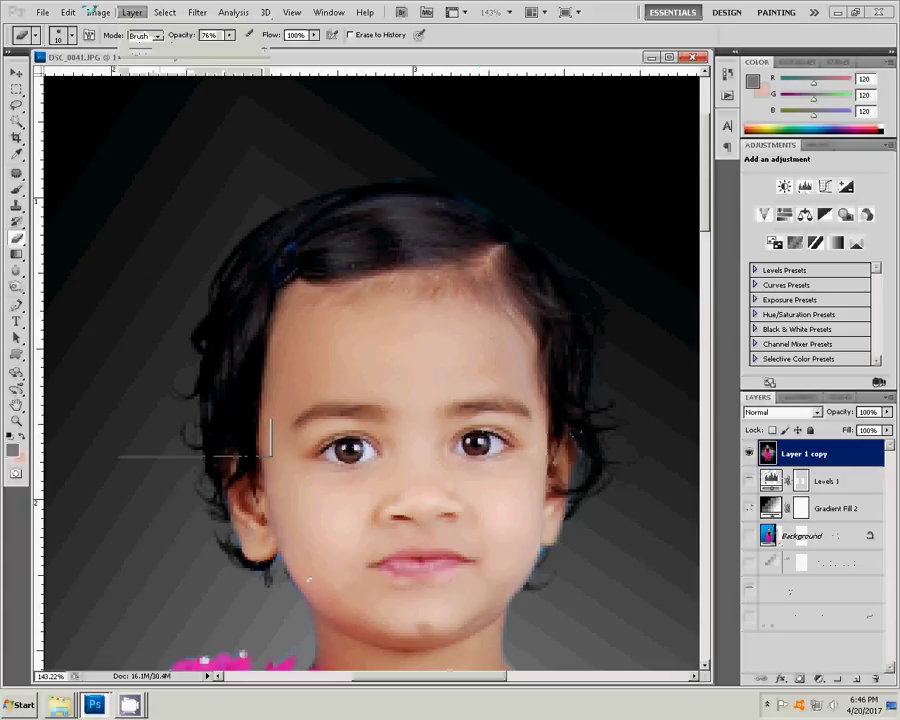
click(97, 12)
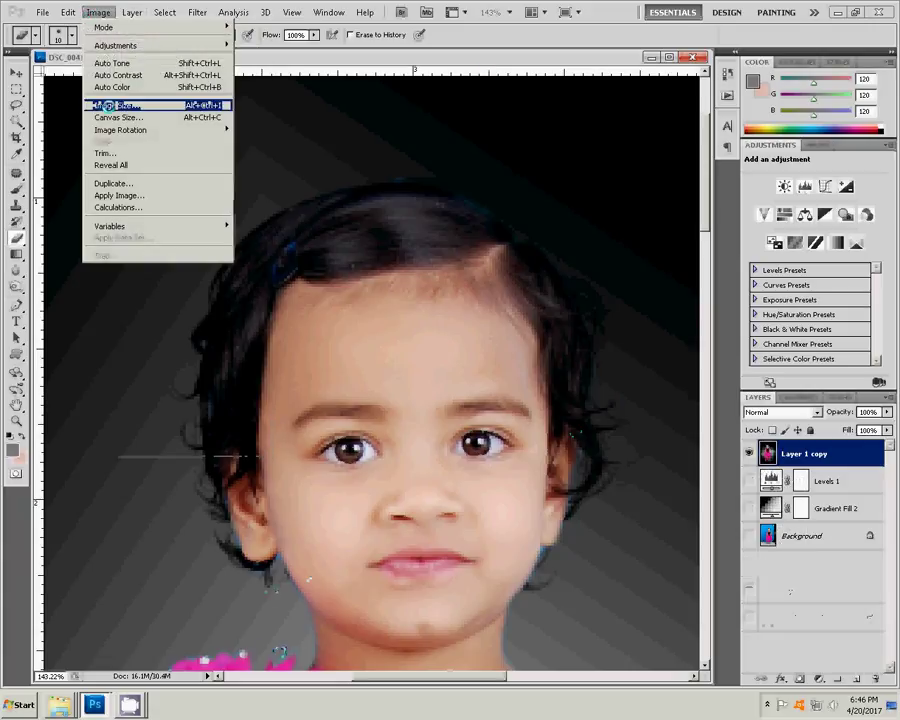
click(110, 105)
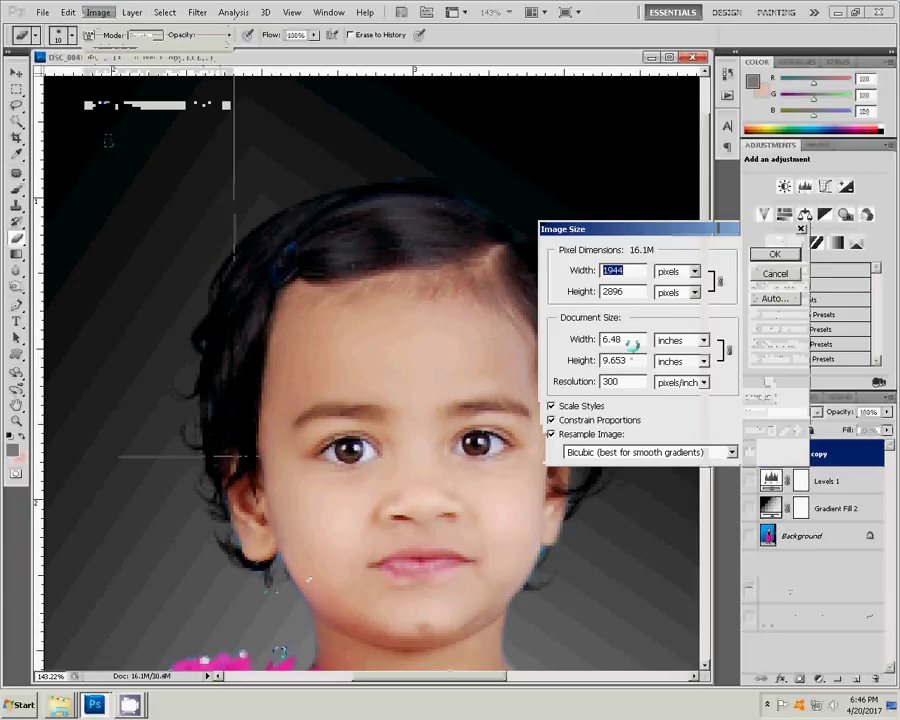
key(Tab)
key(Tab)
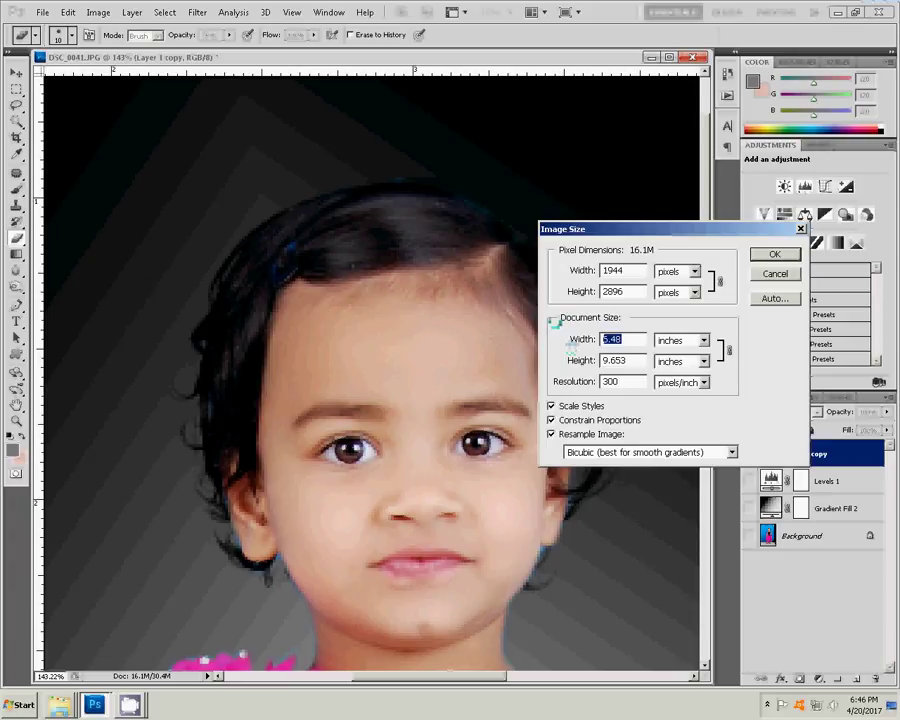
text(4)
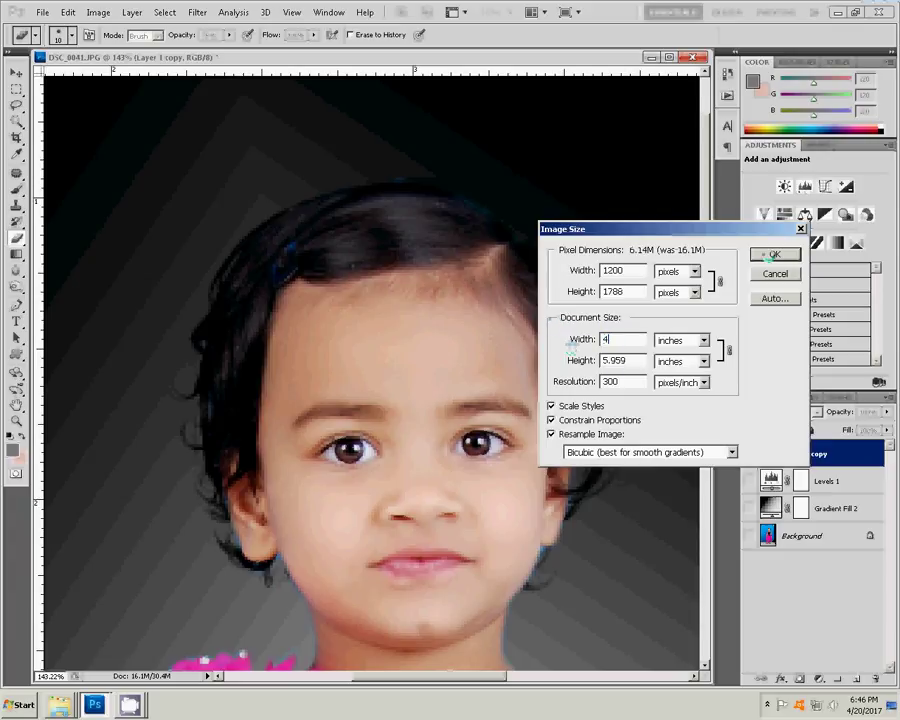
click(770, 254)
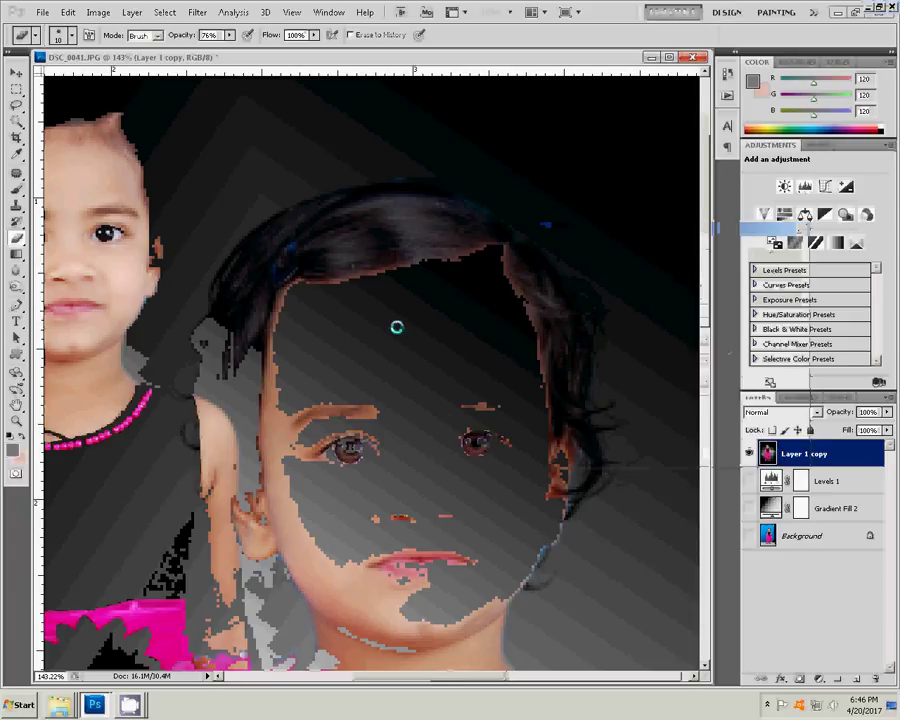
key(z)
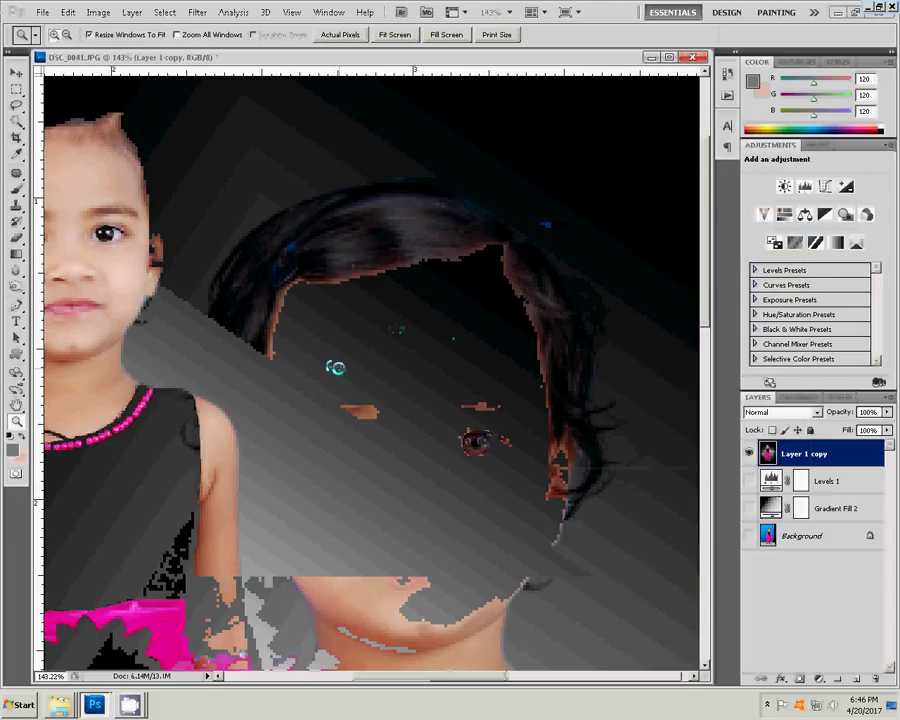
Fit the image on screen and duplicate it as DSC_0041 copy in its own window
right_click(348, 371)
click(380, 379)
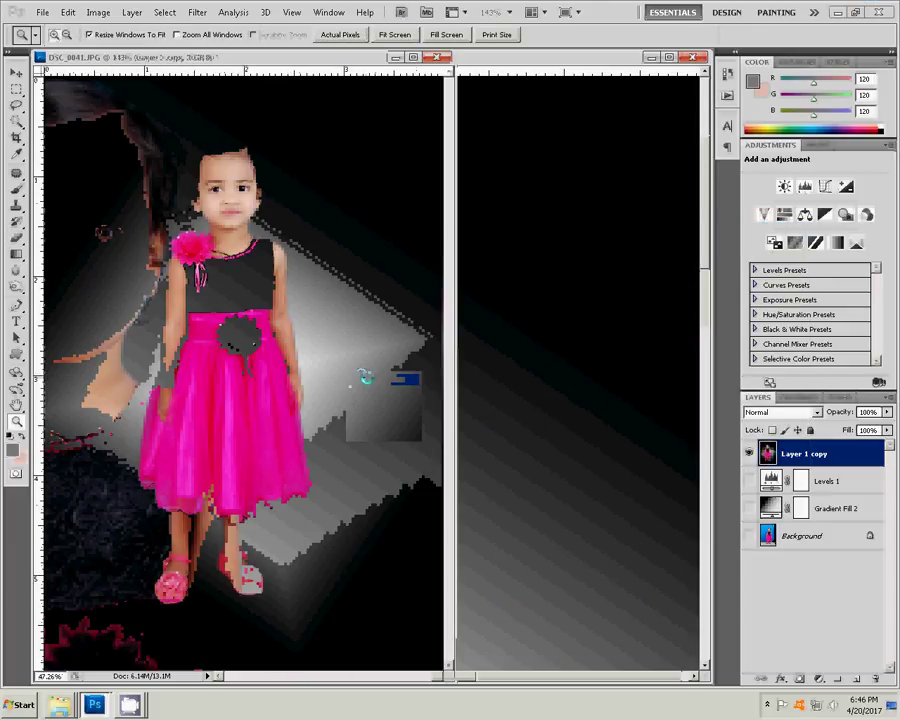
drag(298, 68, 428, 90)
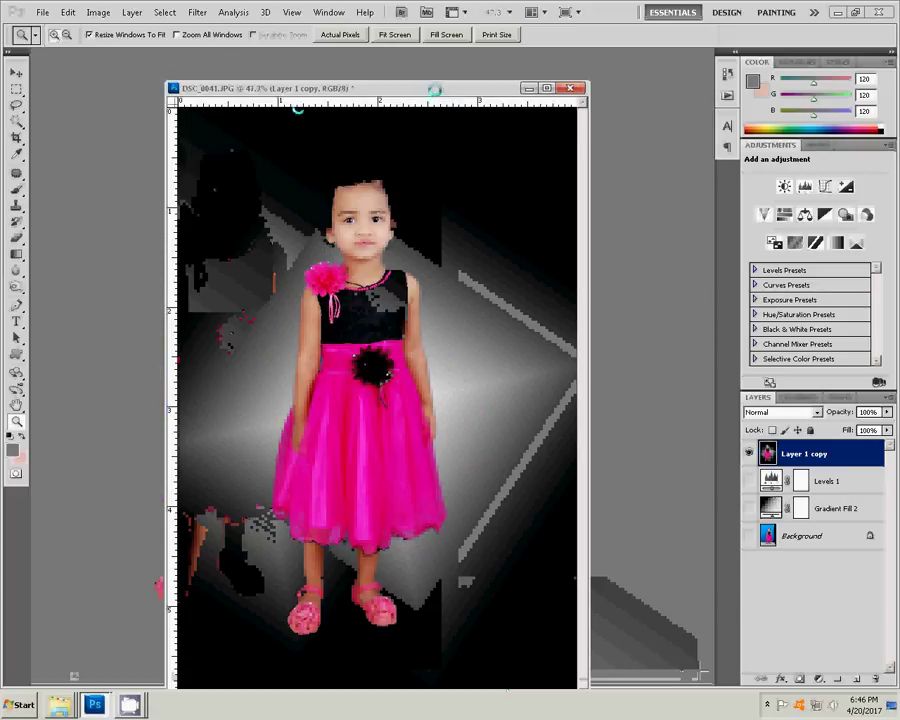
right_click(434, 90)
click(458, 98)
click(563, 230)
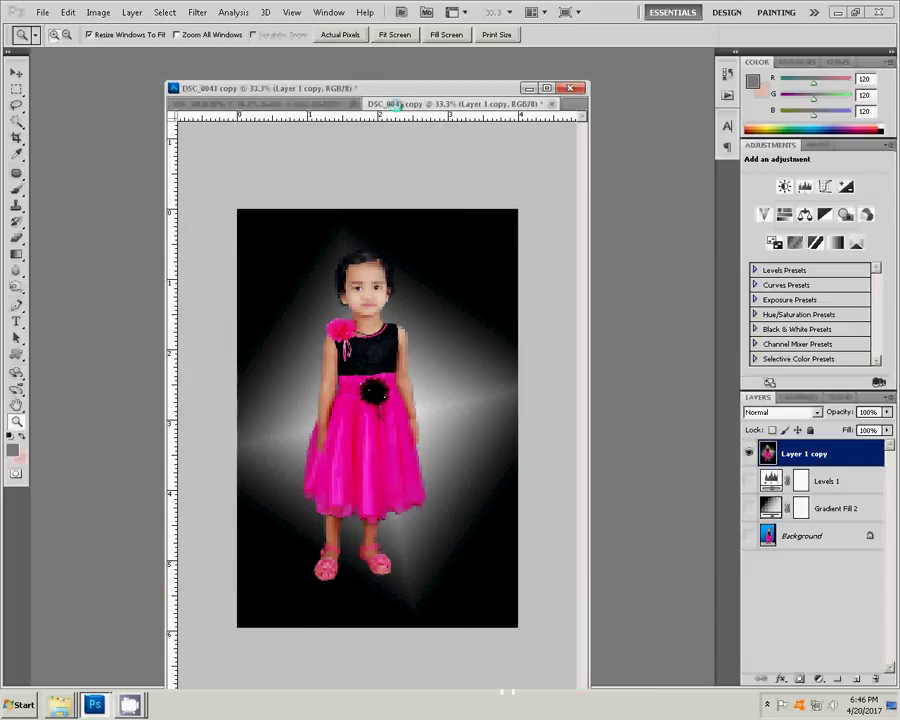
mouse_move(396, 105)
mouse_down()
mouse_move(407, 93)
mouse_move(567, 108)
mouse_up()
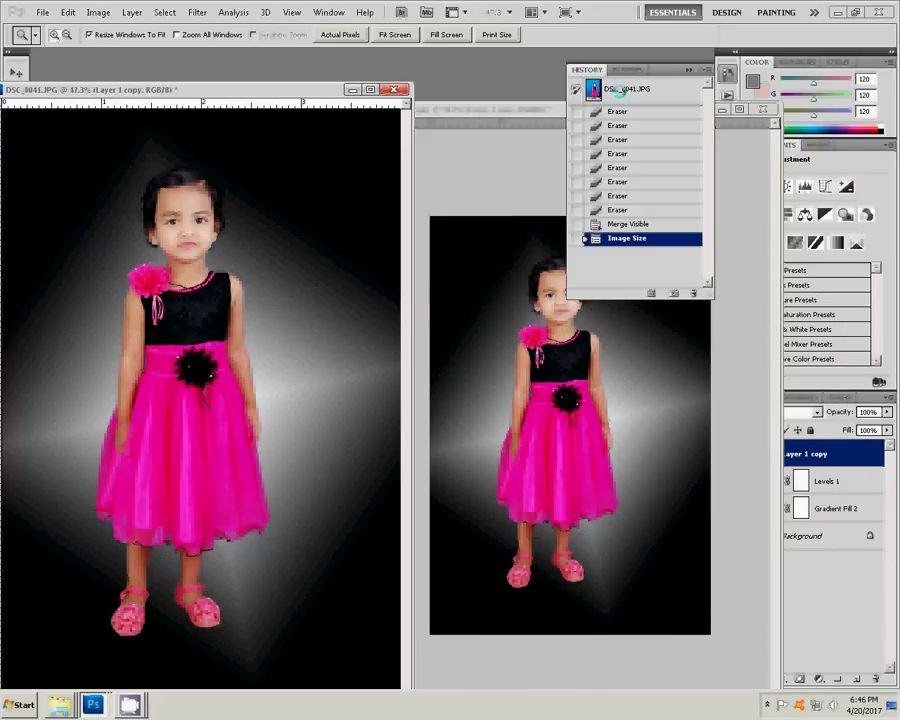
Revert the original to its opening History snapshot and fit both windows on screen
click(621, 91)
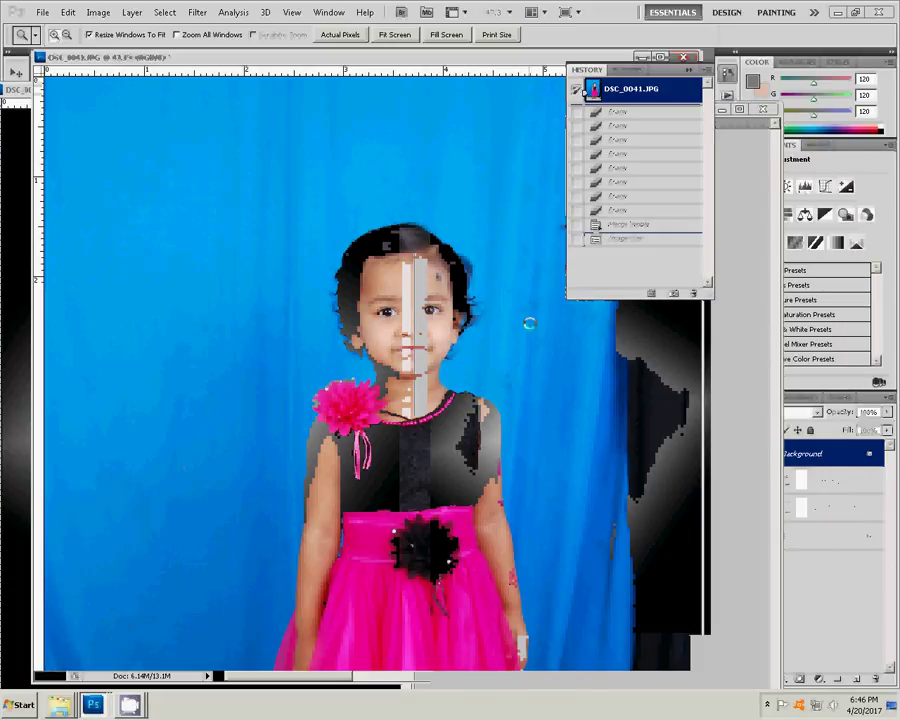
right_click(388, 156)
click(393, 160)
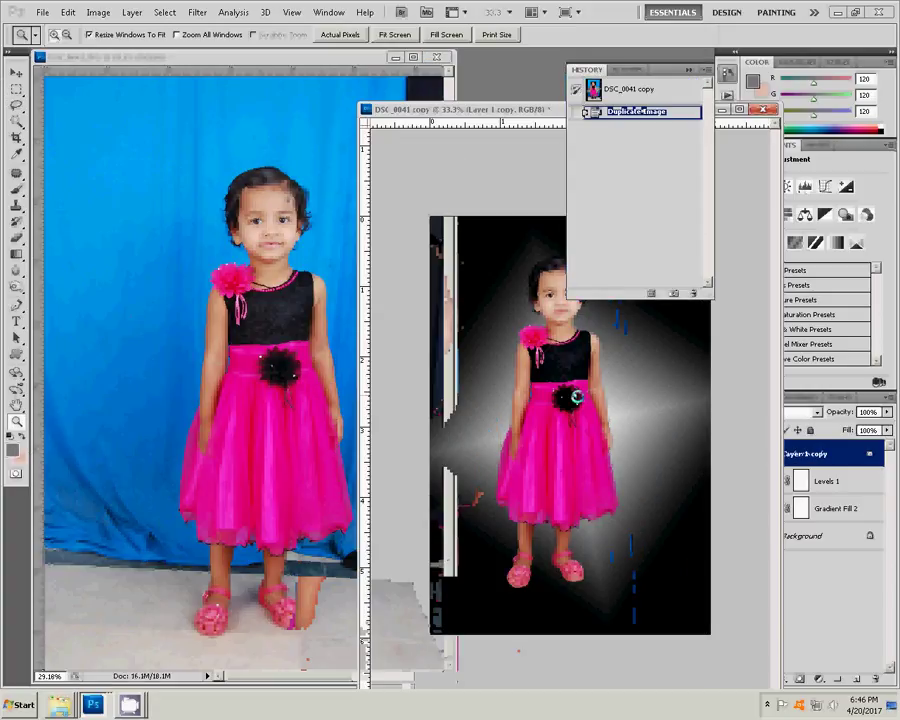
right_click(513, 373)
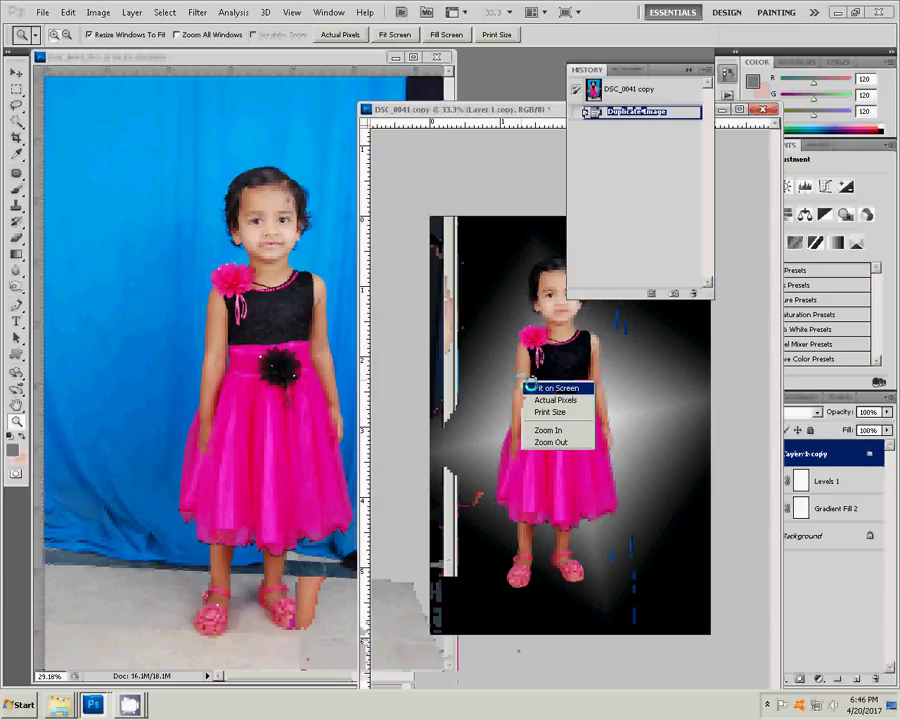
click(531, 392)
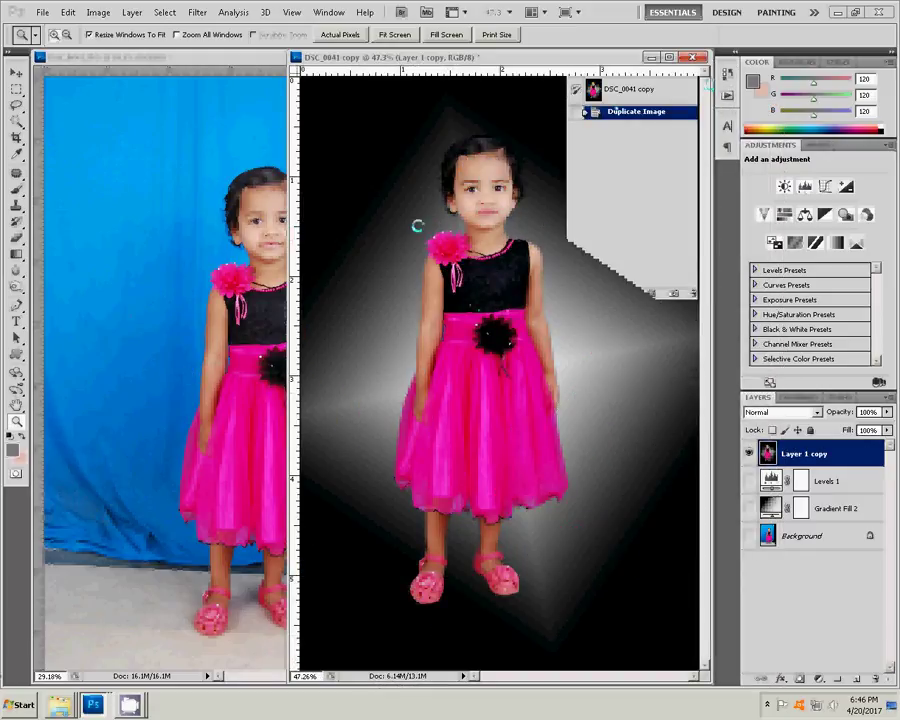
Flatten the copy to a single Background layer, discarding hidden layers
click(131, 12)
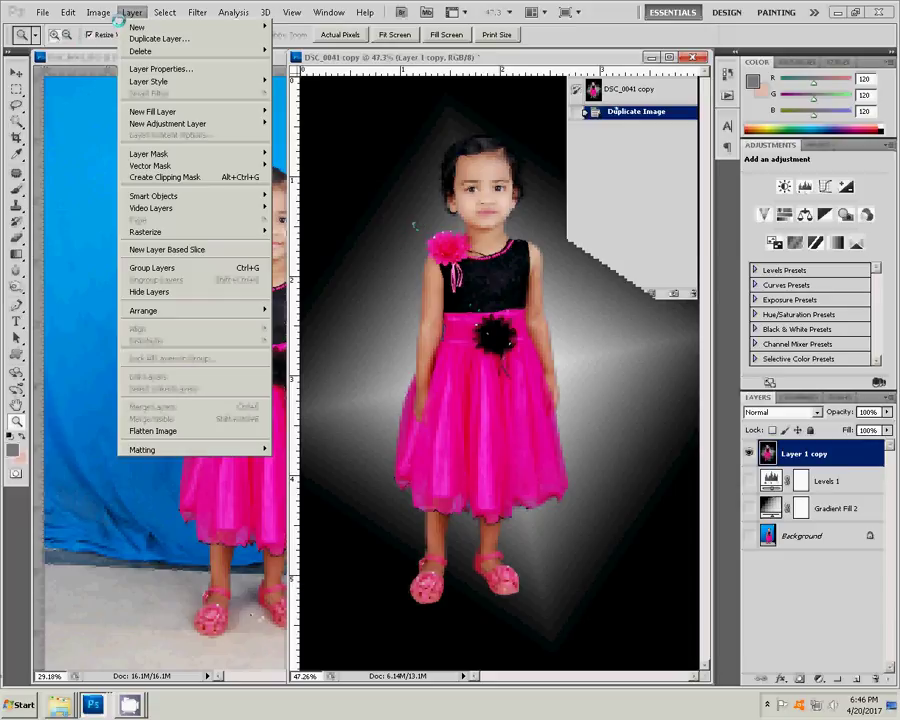
click(180, 428)
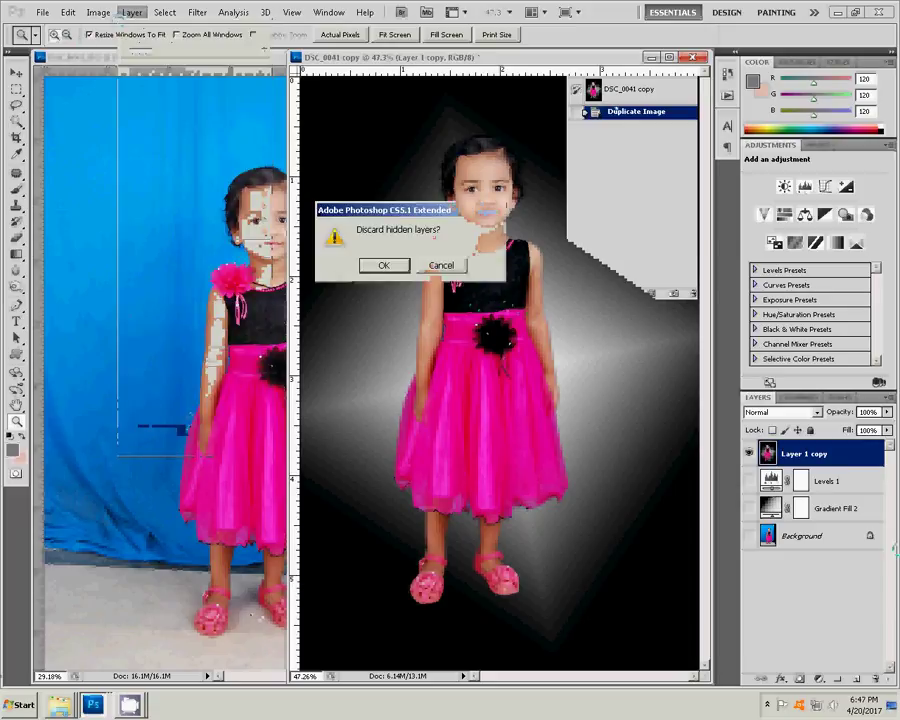
click(378, 265)
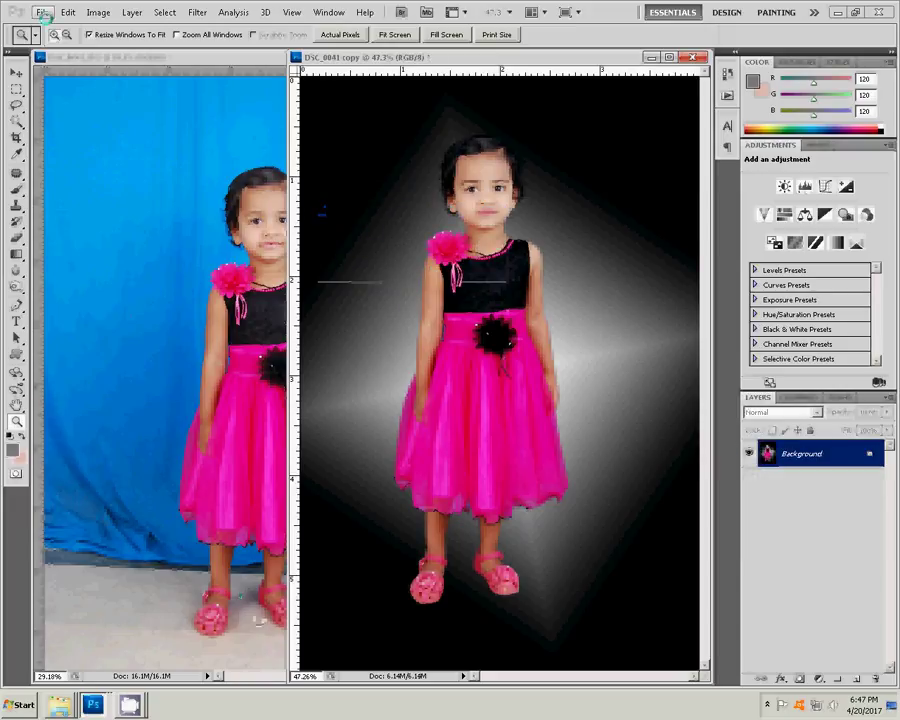
Save the copy as JPEG '2-4x6=1' at maximum quality 10
click(44, 14)
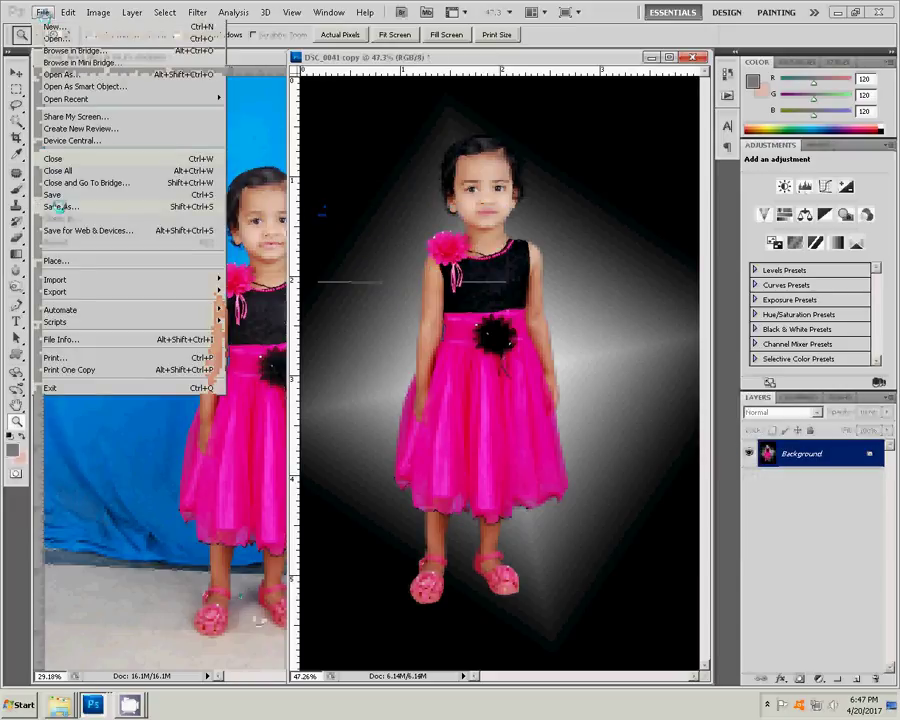
click(58, 207)
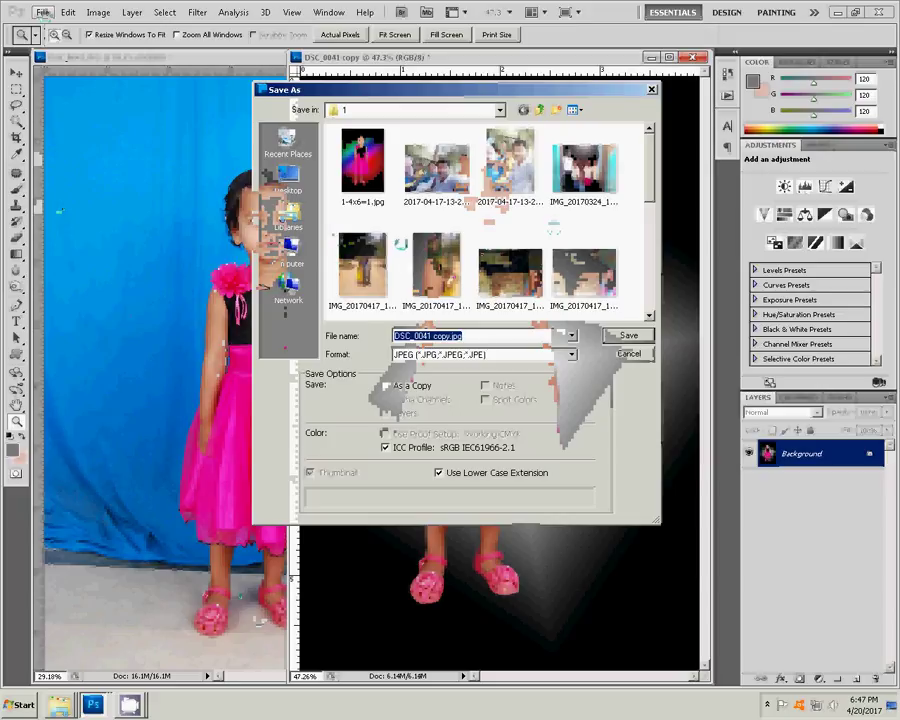
text(2-4x6=1)
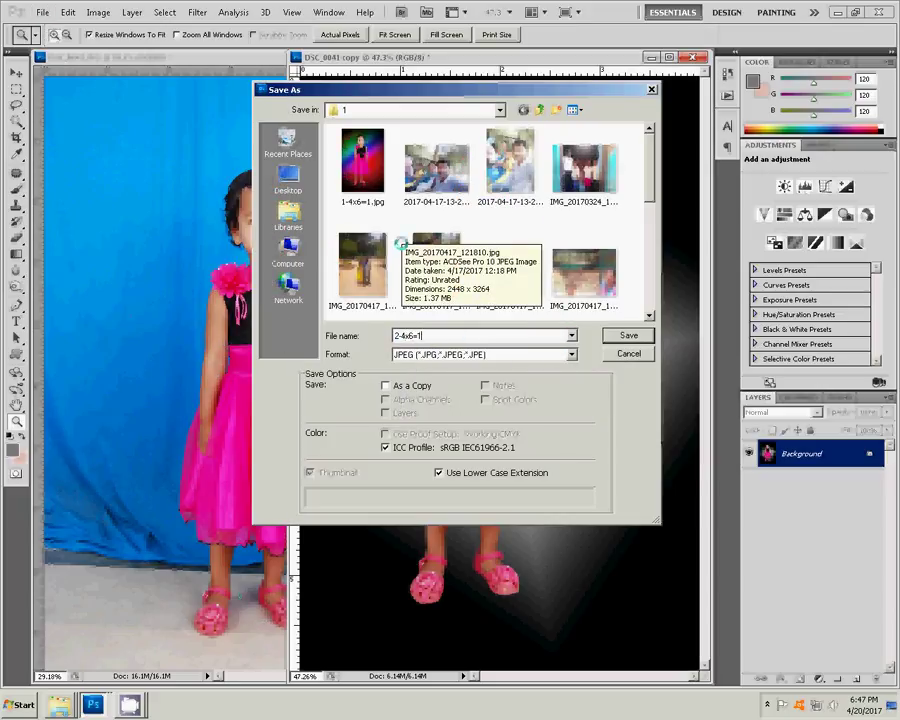
click(462, 355)
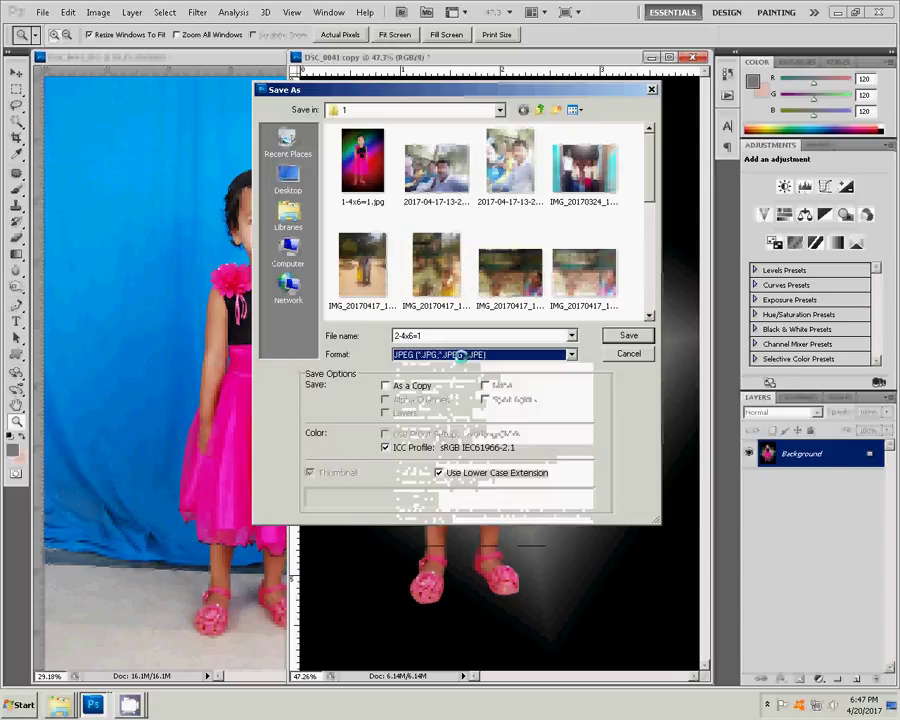
click(458, 355)
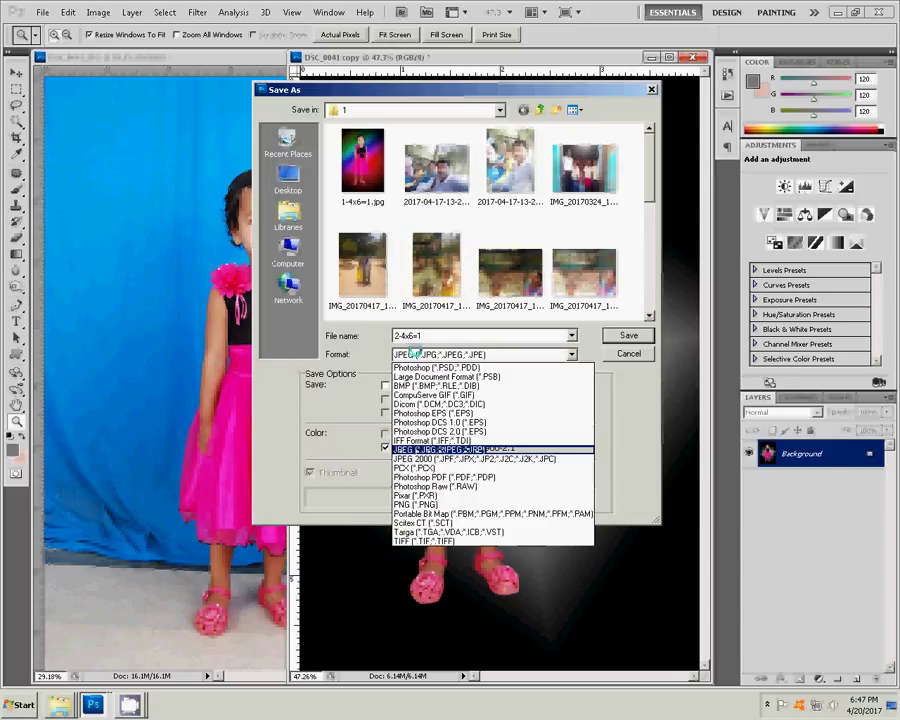
click(465, 450)
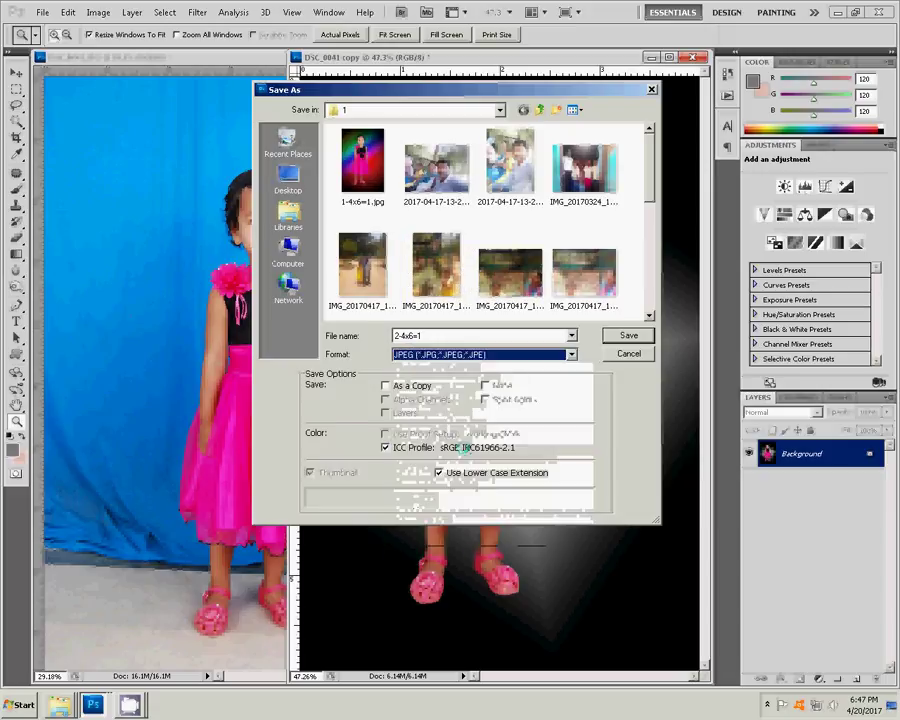
click(621, 336)
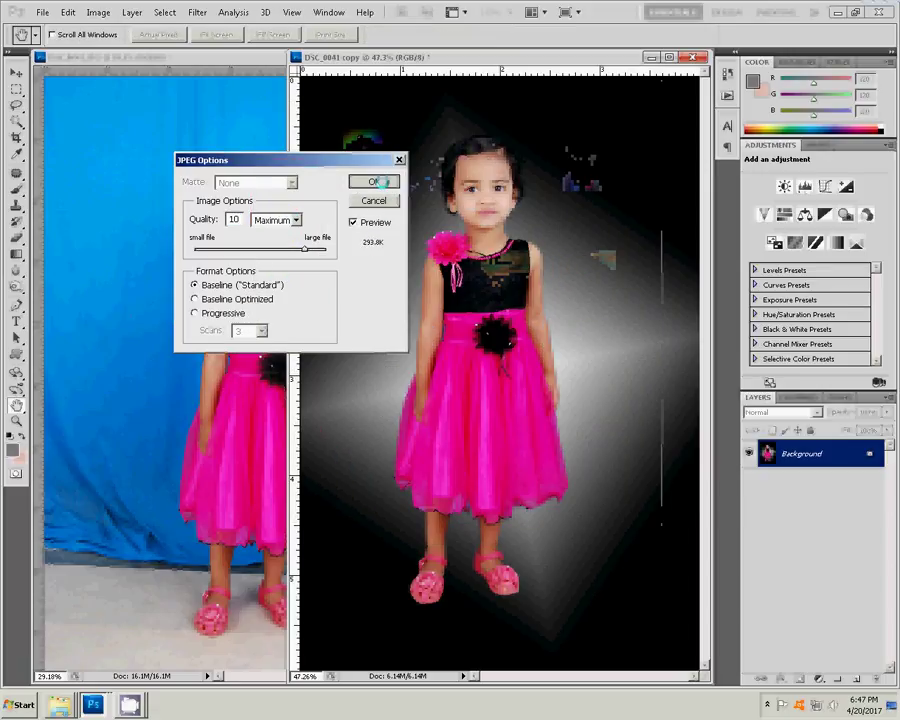
click(381, 181)
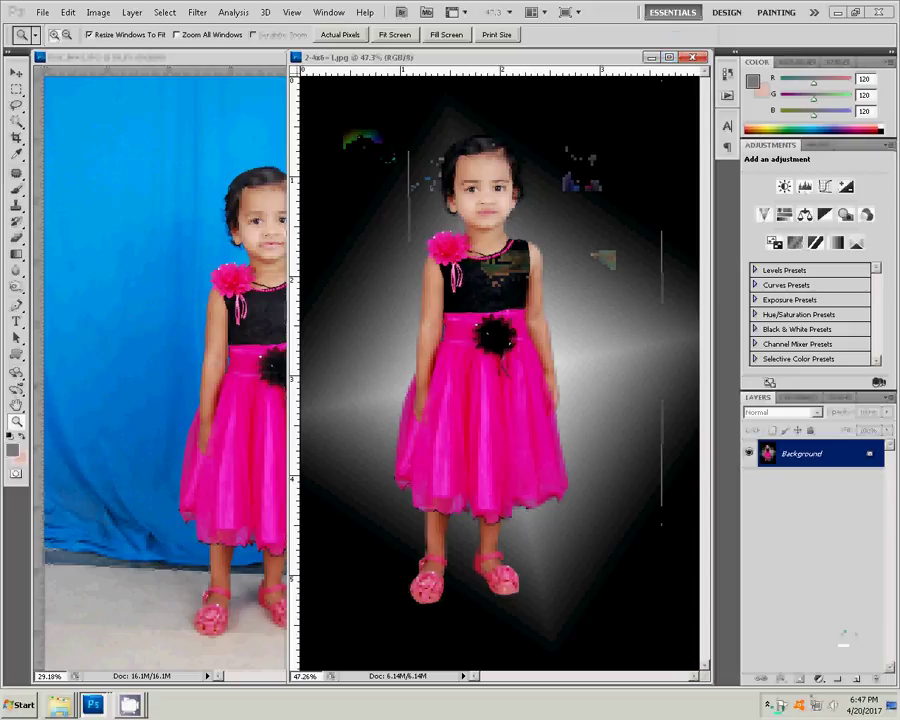
click(768, 704)
click(766, 622)
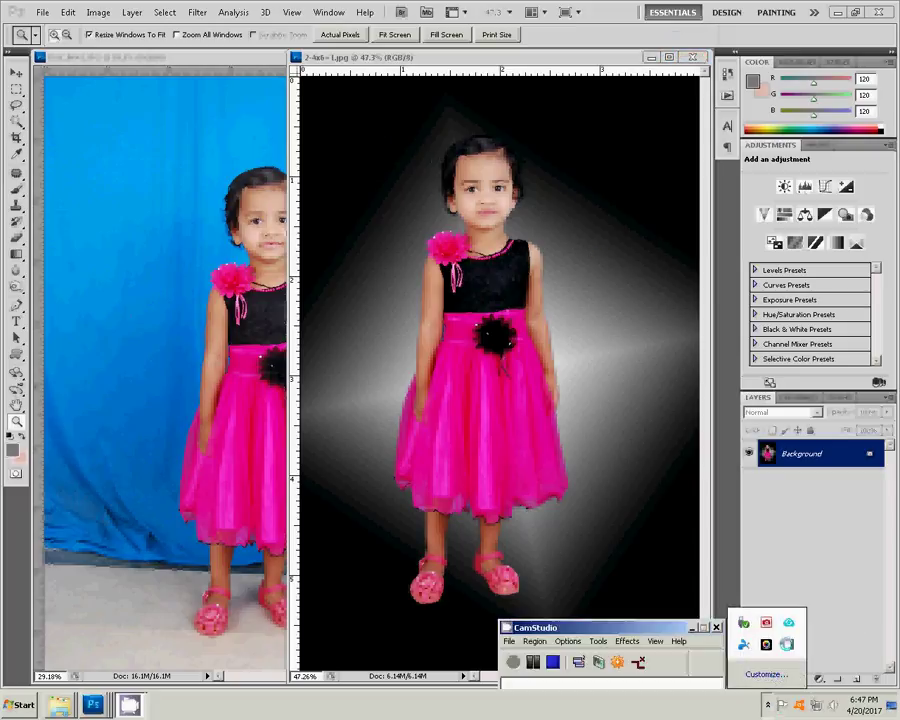